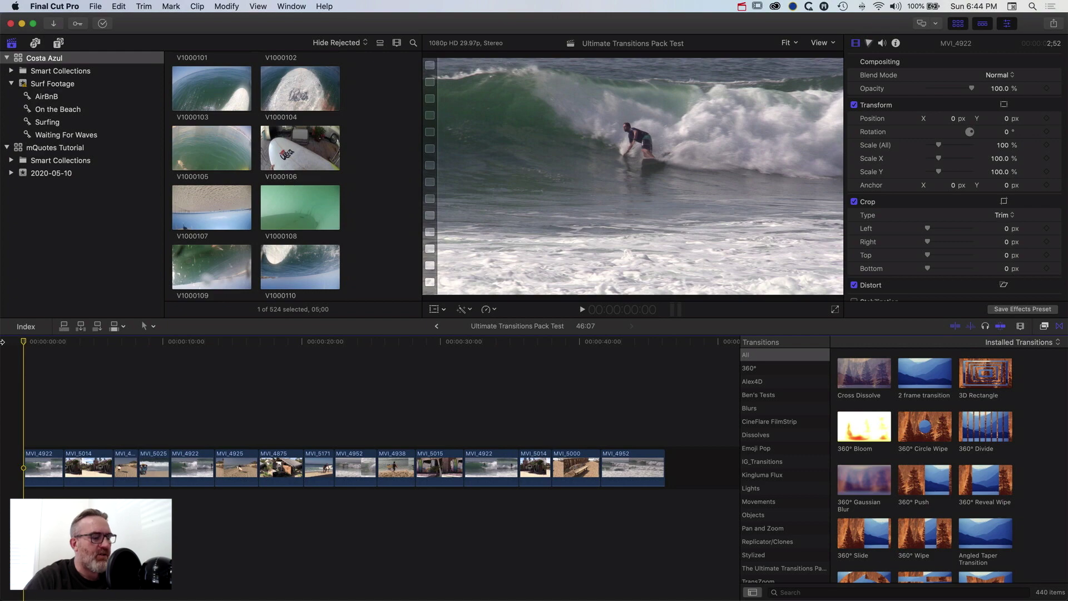
Show The Ultimate Transitions Pack category in the Transitions browser, with the playhead at the start of the first MVI_5014 clip
key("super+equal")
key("super+equal")
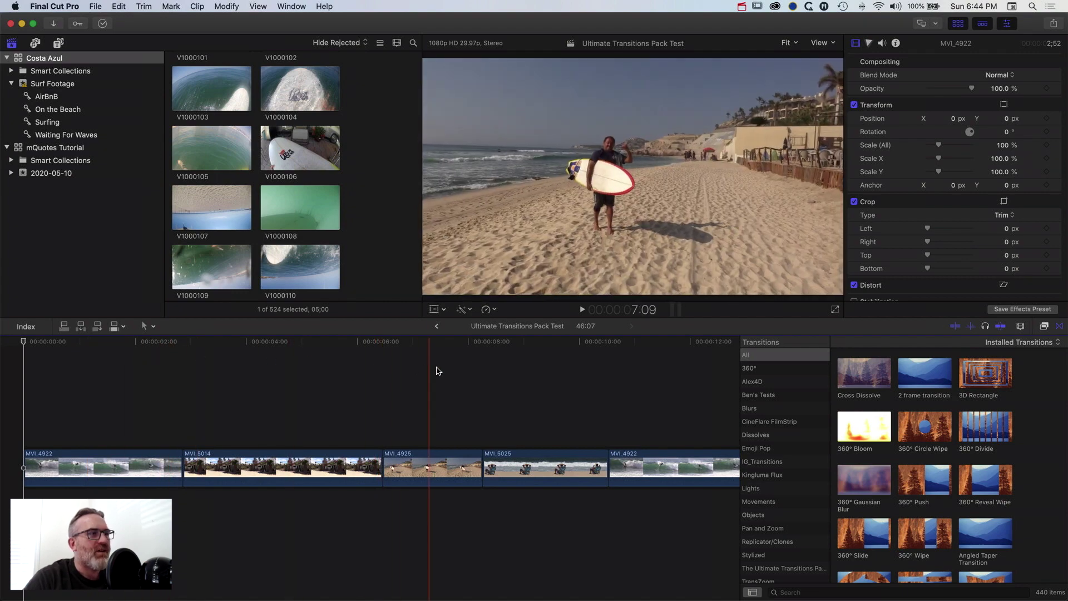
left_click(184, 343)
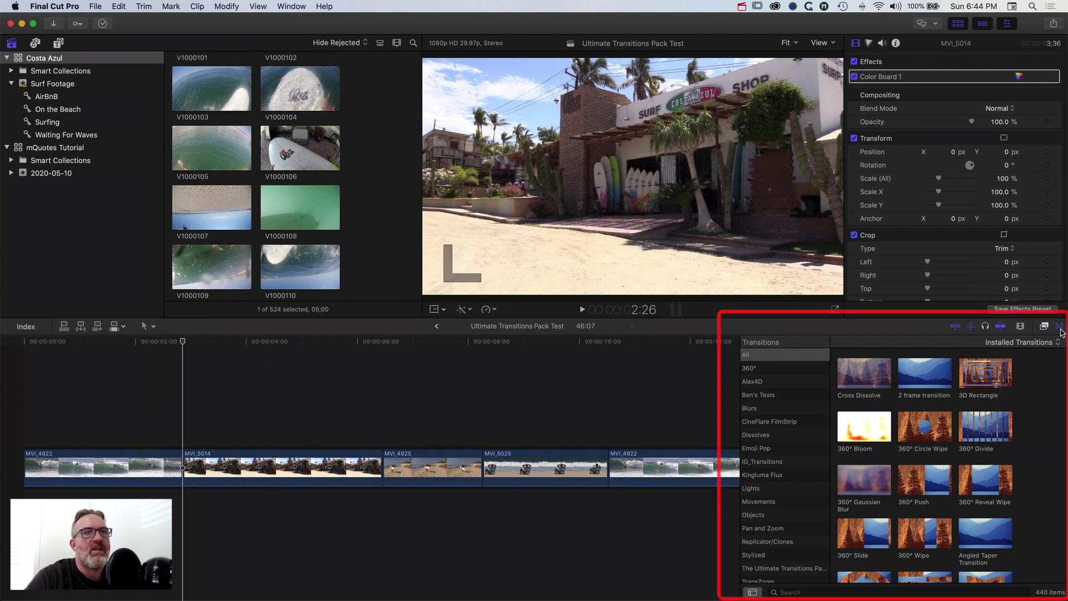
left_click(1059, 326)
left_click(1059, 326)
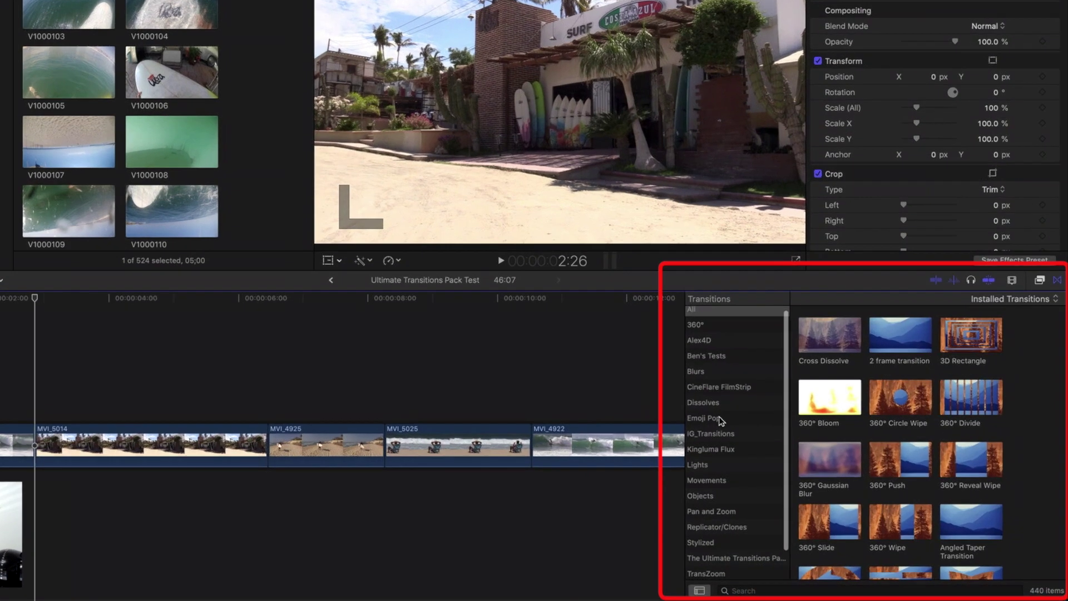
scroll(785, 550, "down", 1)
left_click(576, 523)
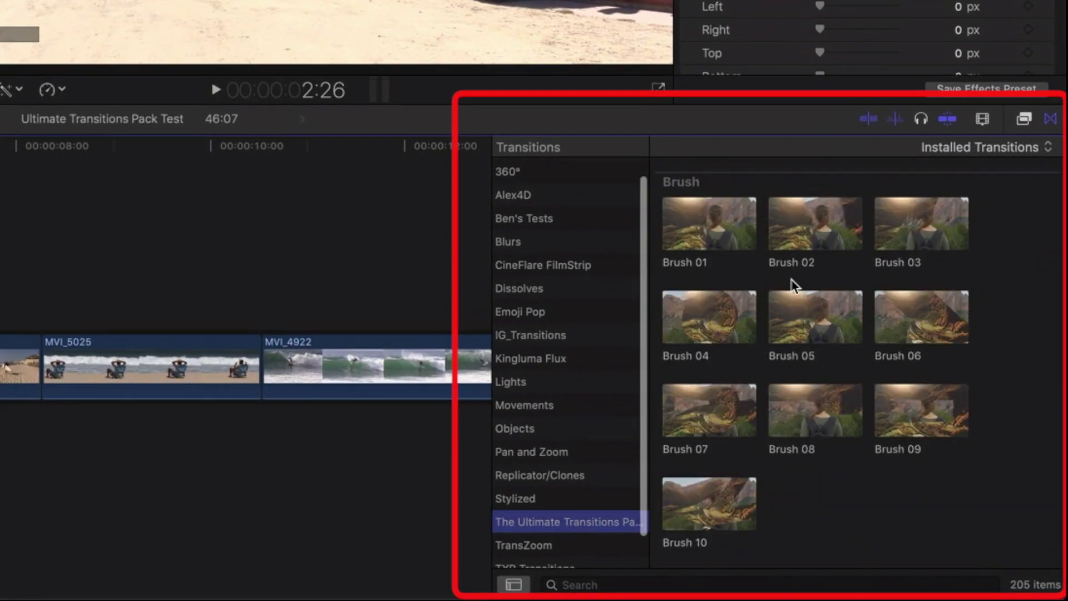
Look through the transition pack's groups from Brush through Camera, Comic, Elegant, Fire and Flare, and return to the Brush group
scroll(792, 340, "down", 5)
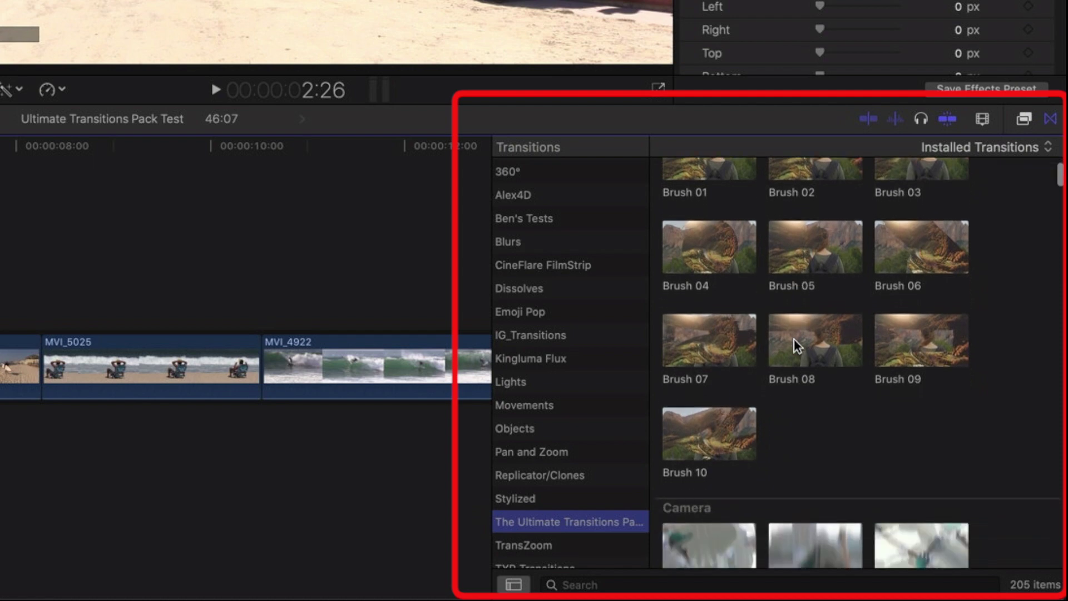
scroll(795, 342, "down", 3)
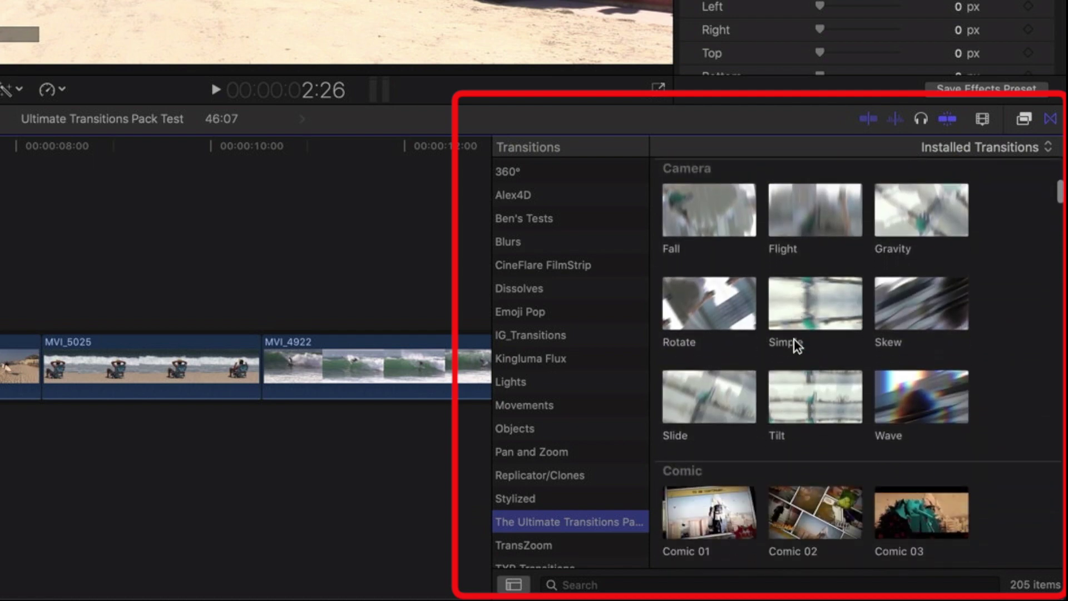
scroll(795, 342, "down", 4)
scroll(795, 345, "down", 2)
scroll(794, 345, "up", 10)
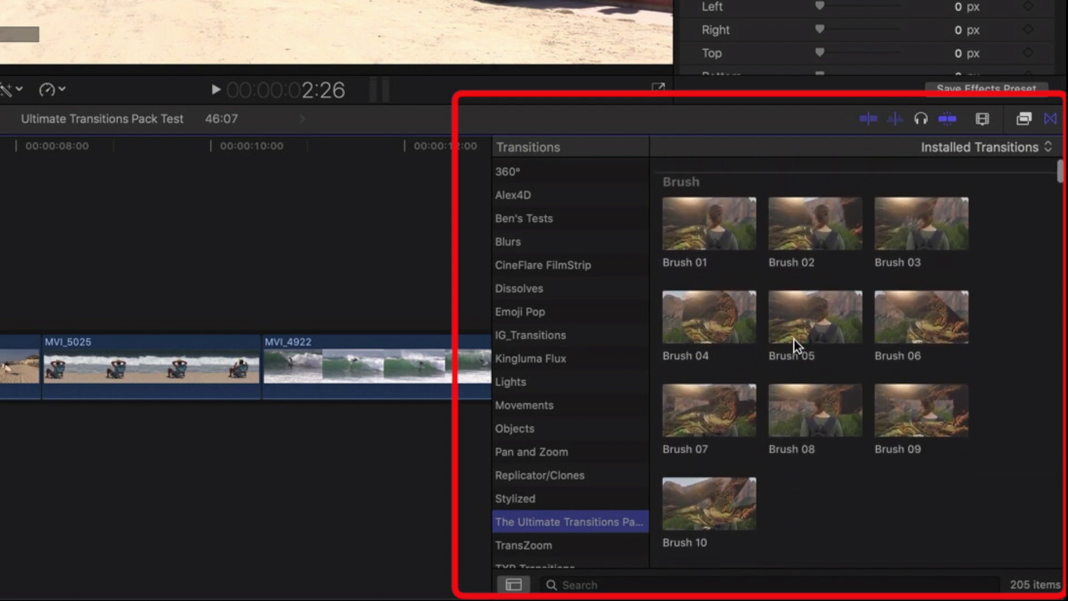
scroll(794, 340, "down", 4)
scroll(798, 346, "down", 5)
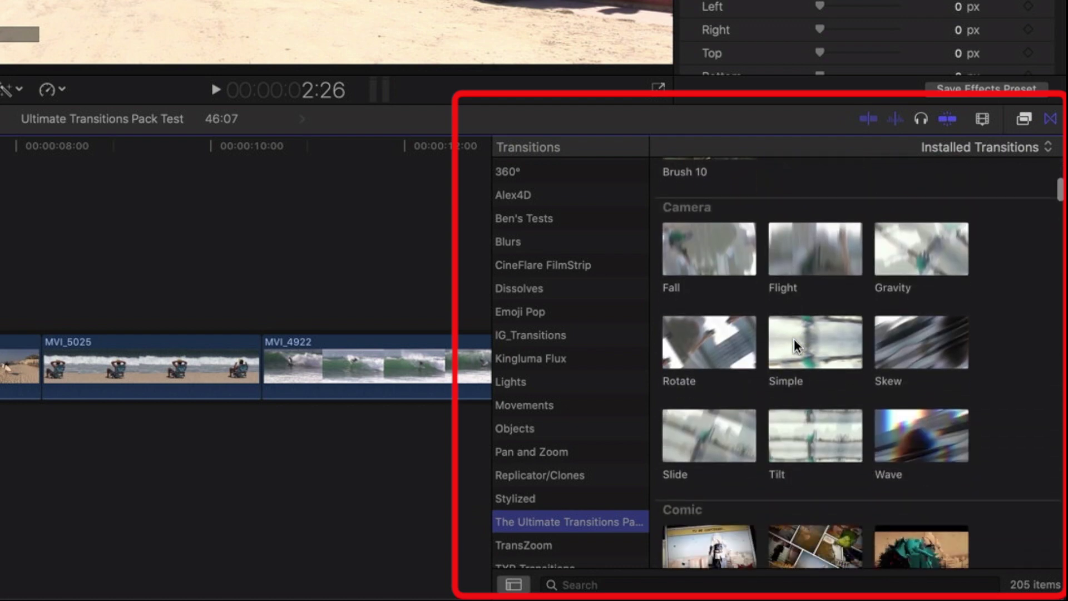
scroll(798, 346, "down", 6)
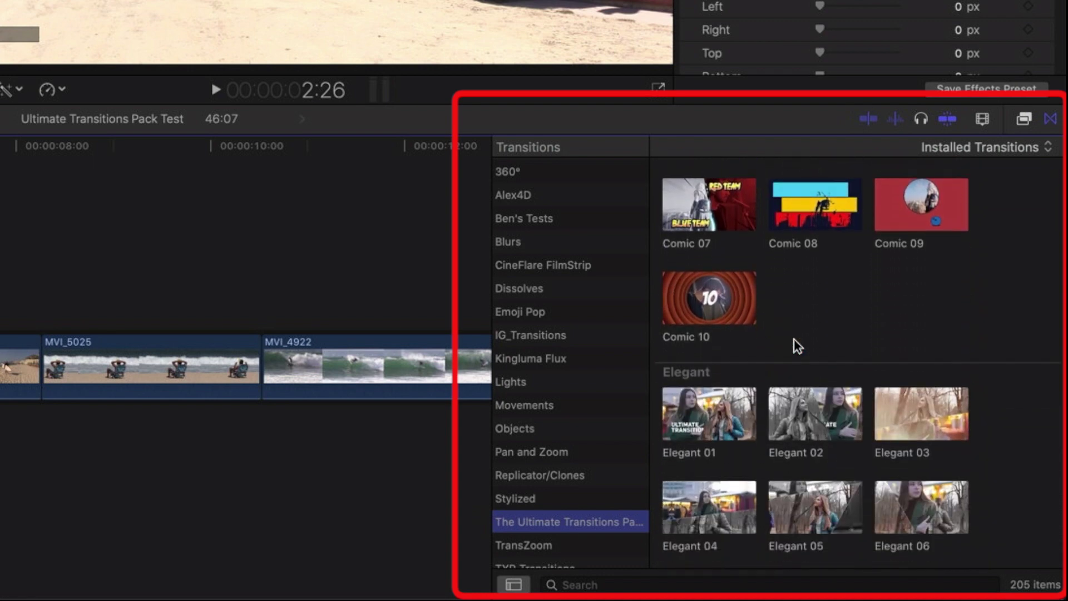
scroll(798, 346, "down", 3)
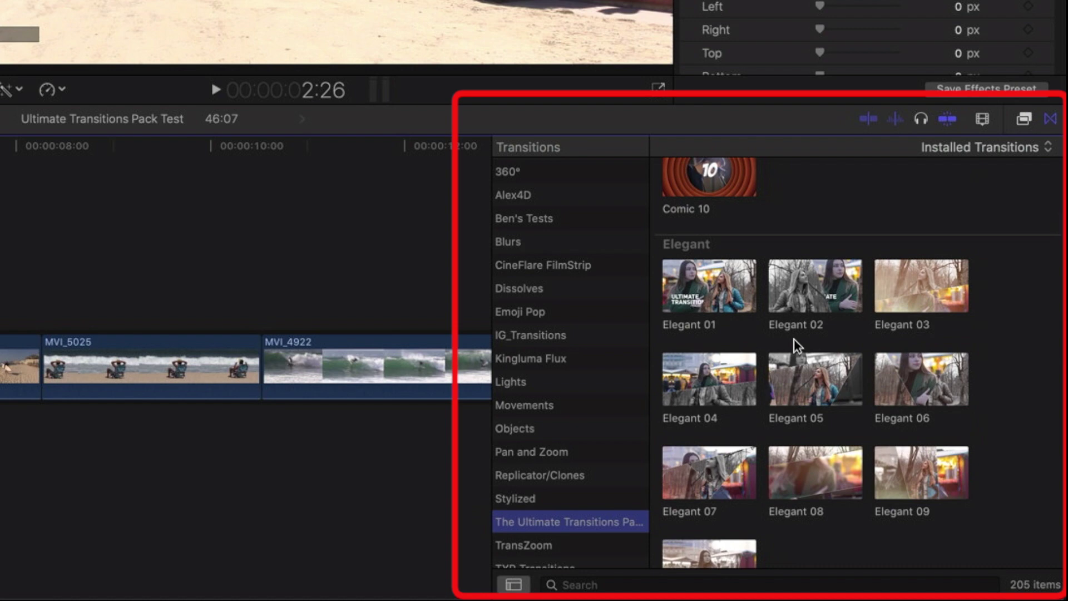
scroll(796, 345, "down", 2)
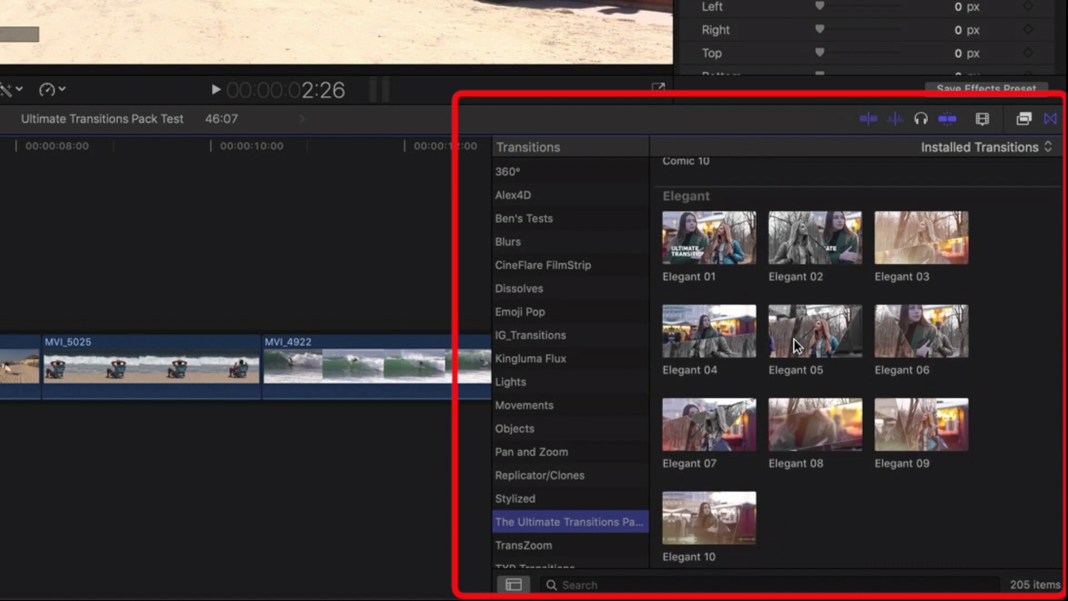
scroll(796, 346, "down", 5)
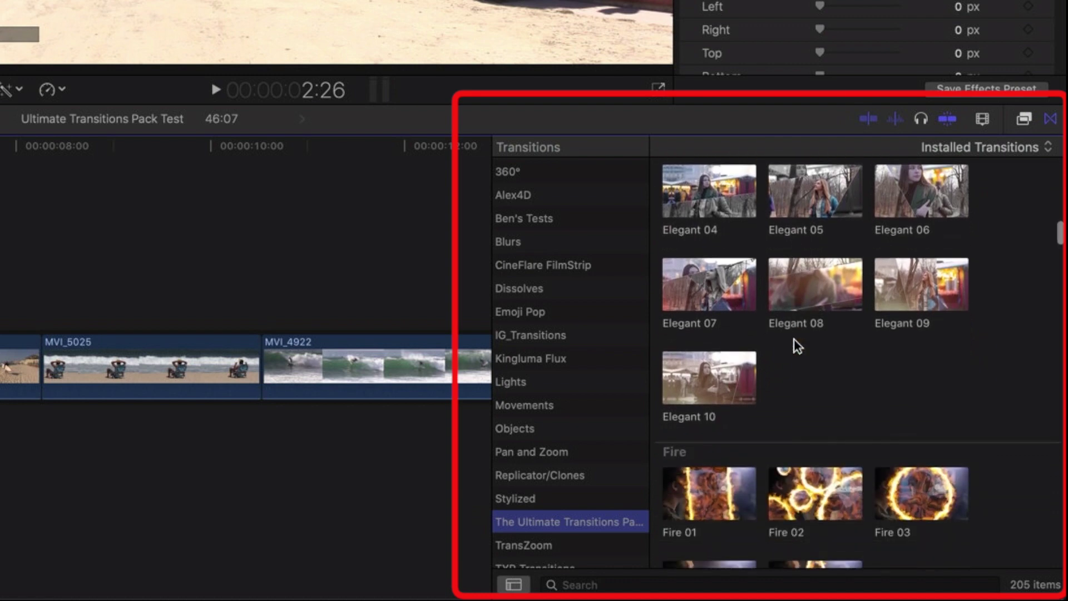
scroll(797, 345, "down", 3)
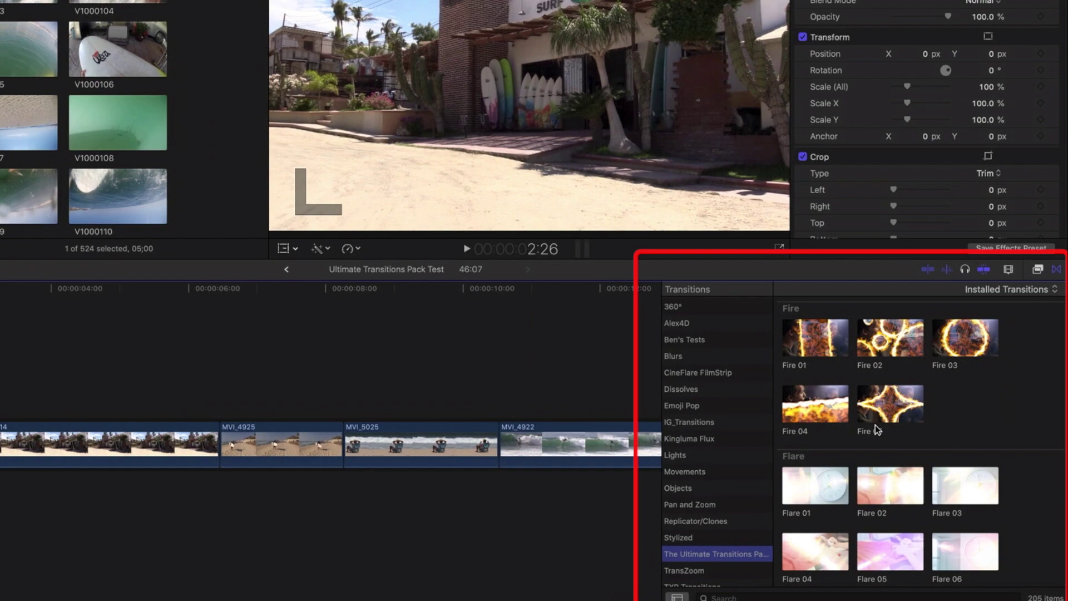
scroll(797, 346, "down", 2)
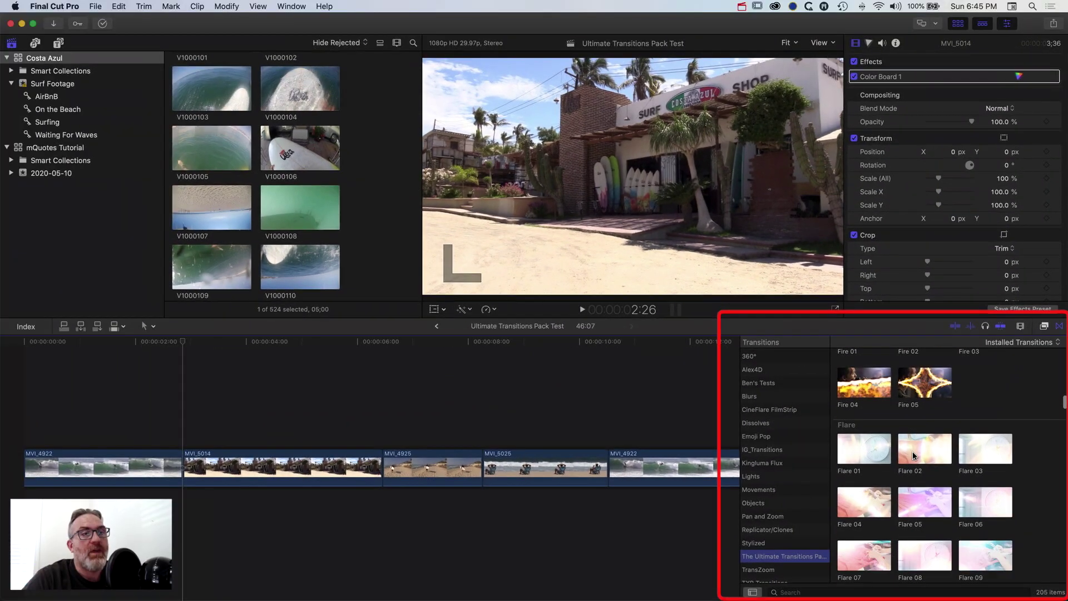
scroll(914, 455, "up", 5)
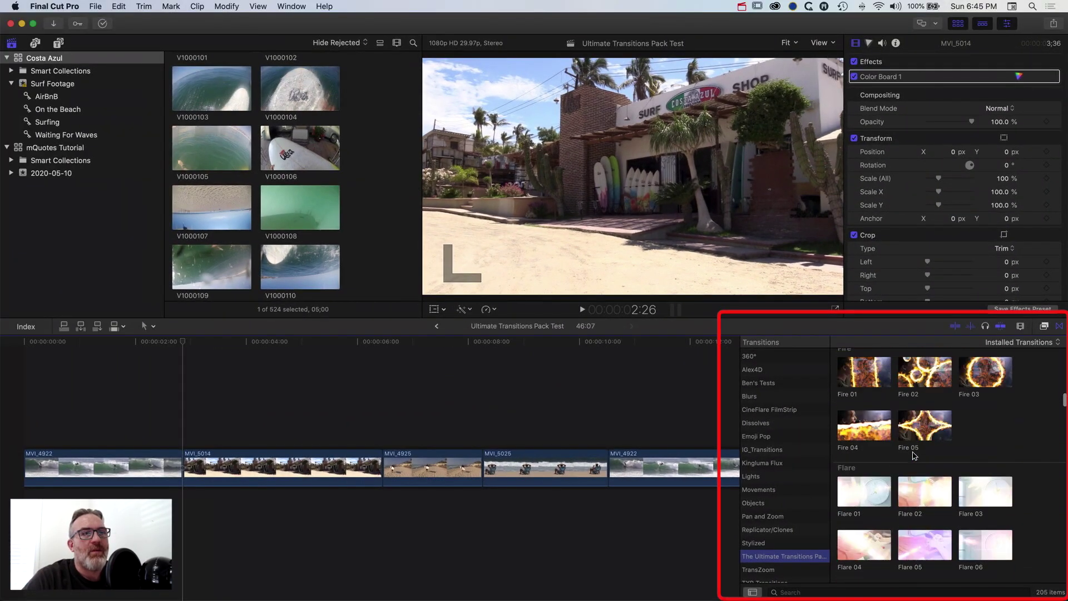
scroll(913, 455, "up", 6)
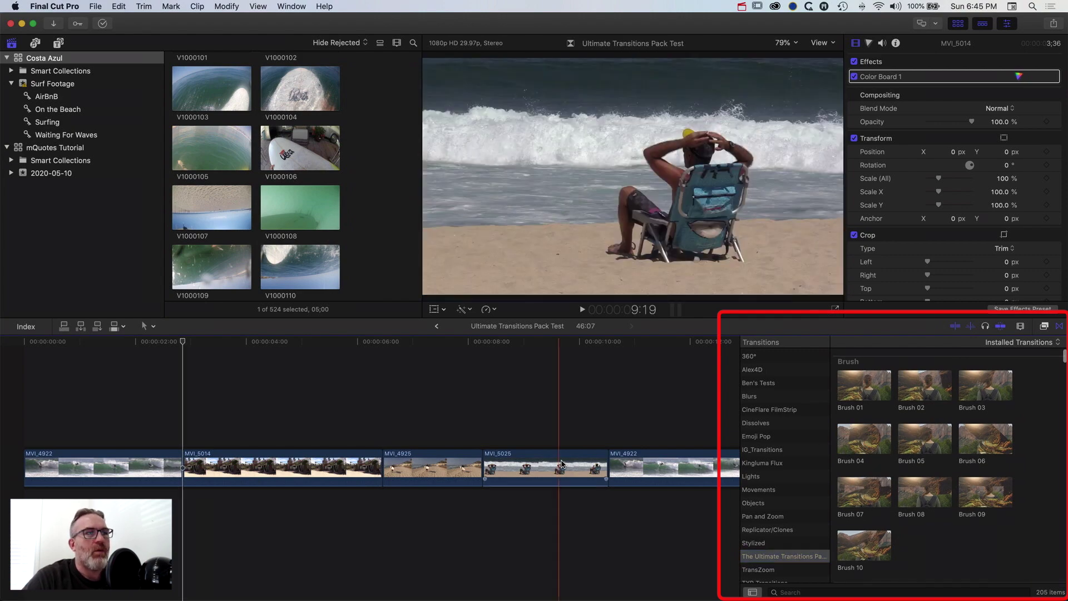
Apply the Brush 05 transition between the MVI_5025 clip and the green-tinted MVI_4922 clip, and play it back
scroll(636, 426, "right", 5)
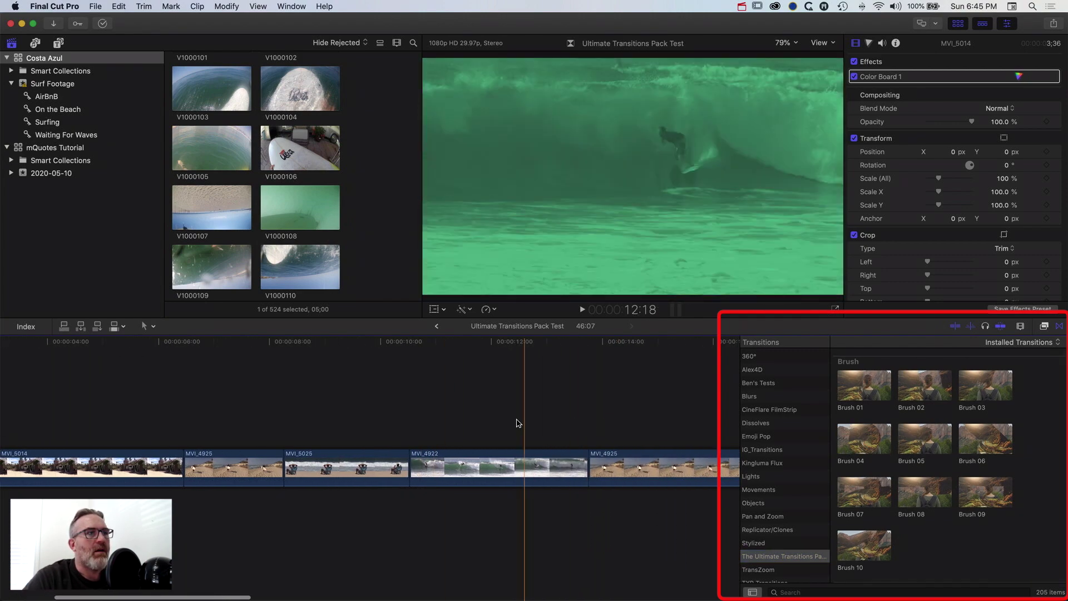
left_click(480, 465)
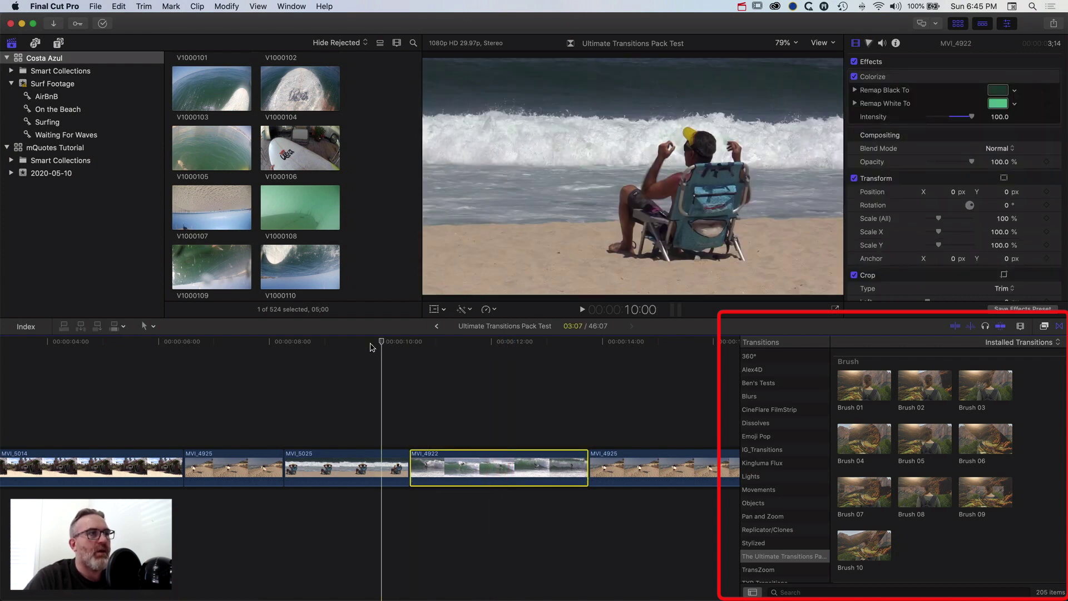
left_click(334, 349)
mouse_move(334, 352)
left_mouse_down()
mouse_move(375, 354)
mouse_move(322, 355)
mouse_move(440, 359)
mouse_move(417, 360)
left_mouse_up()
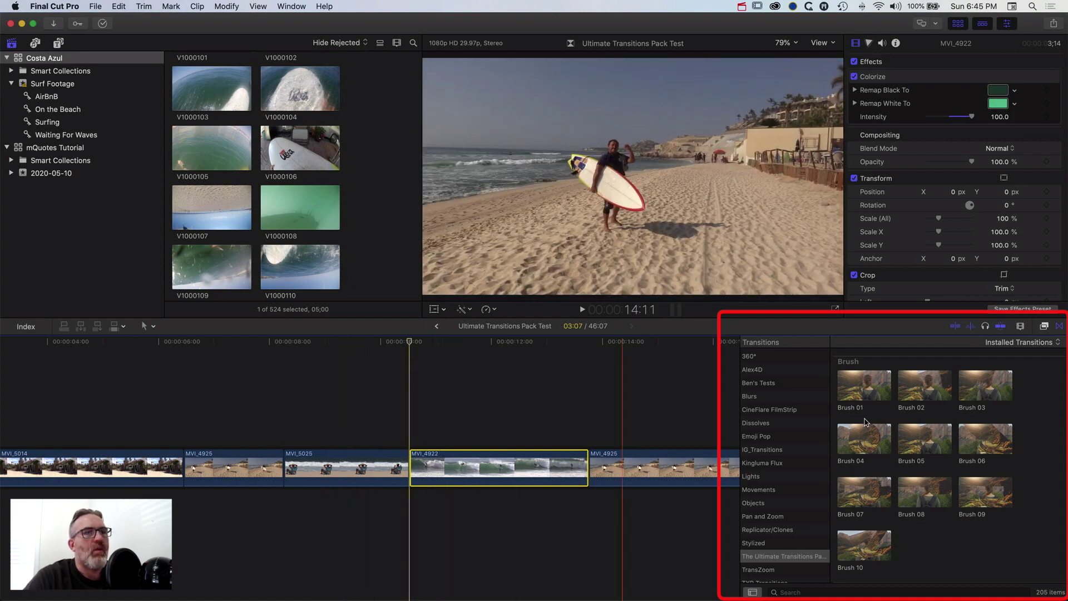
left_click(922, 443)
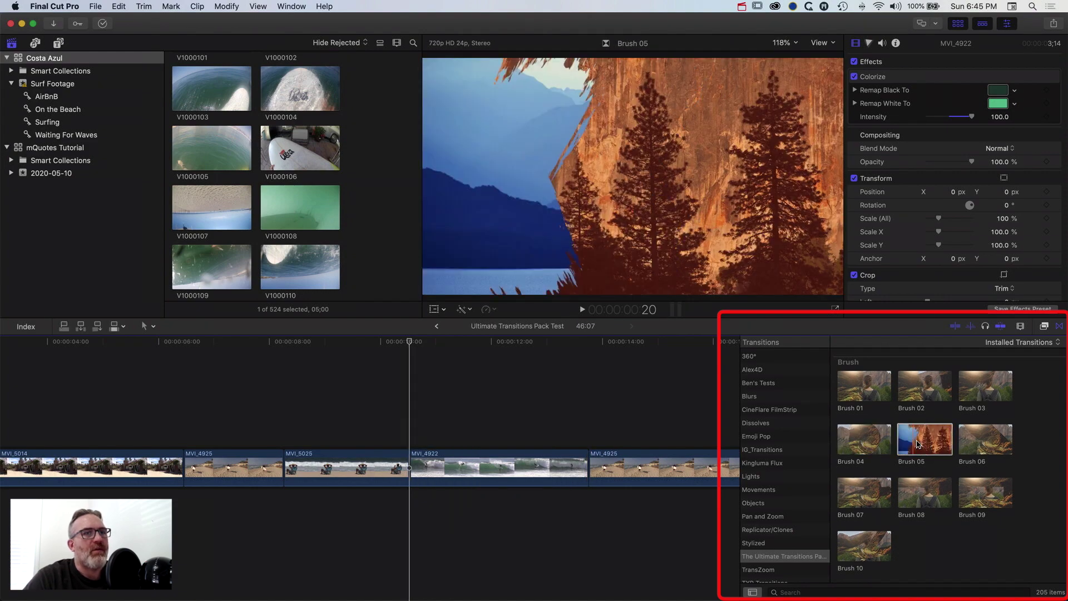
mouse_move(920, 441)
left_mouse_down()
mouse_move(710, 418)
mouse_move(389, 472)
left_mouse_up()
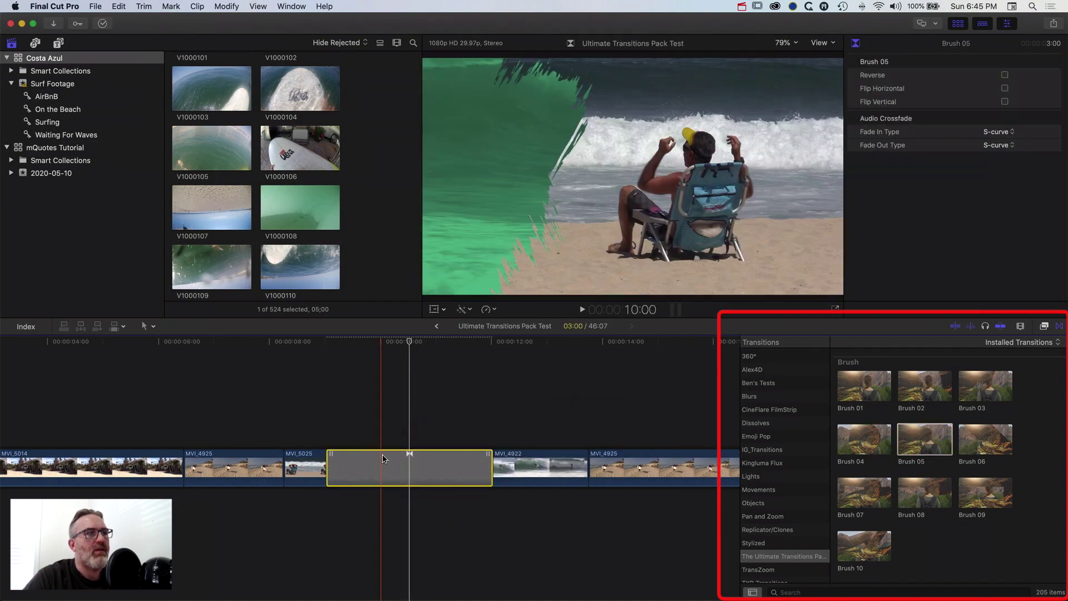
key("space")
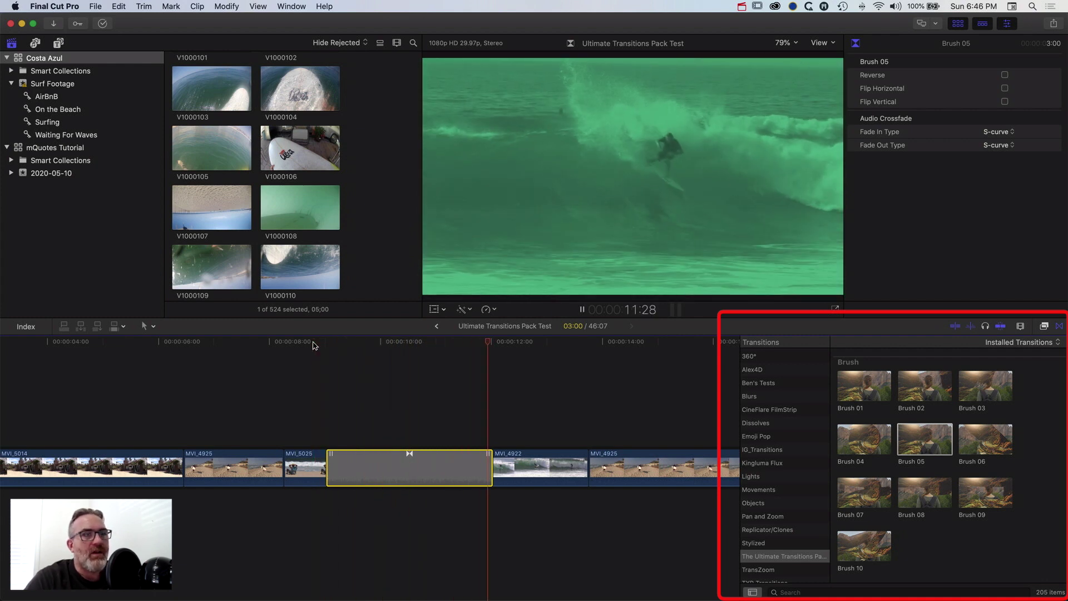
Replace the transition between MVI_5025 and the green-tinted MVI_4922 clip with Brush 10 and preview it
mouse_move(873, 552)
left_mouse_down()
mouse_move(441, 460)
mouse_move(419, 468)
left_mouse_up()
key("space")
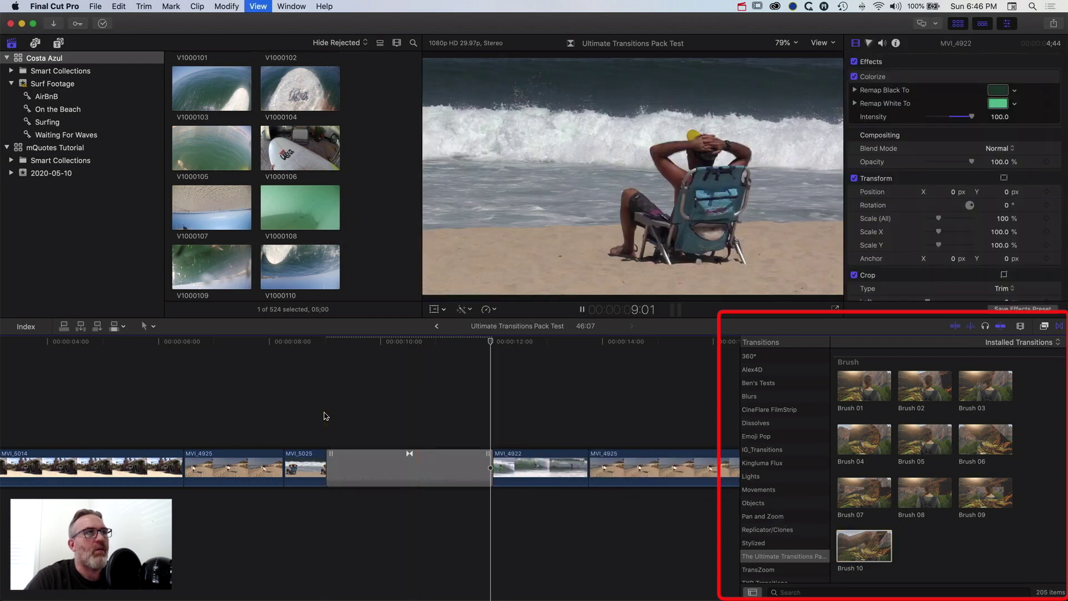
key("space")
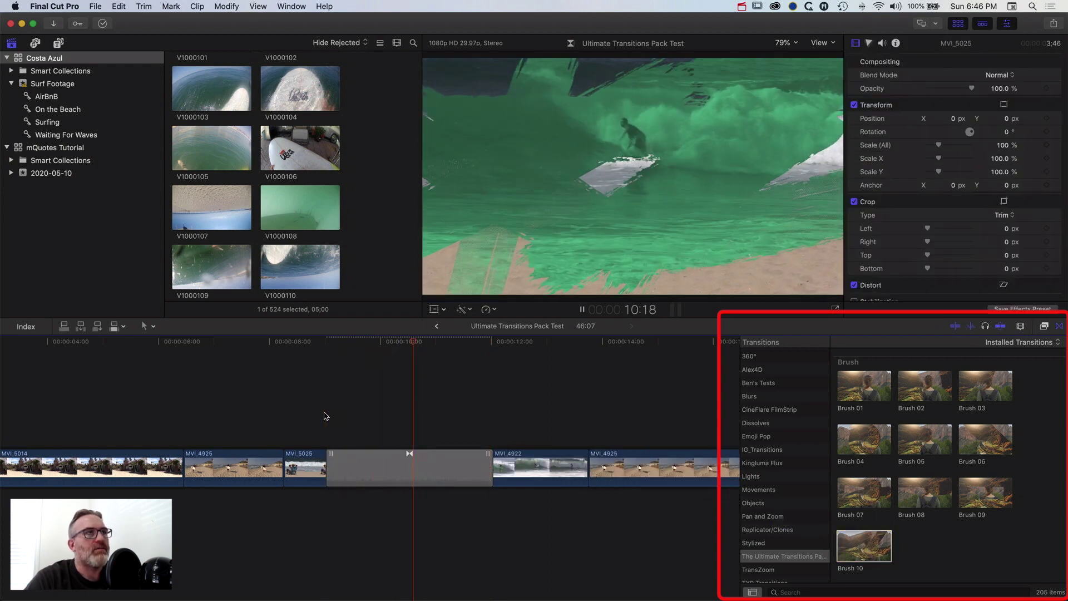
Swap the transition before the green-tinted MVI_4922 clip for Brush 09 and play it back
left_click(975, 493)
mouse_move(975, 493)
left_mouse_down()
mouse_move(334, 465)
mouse_move(372, 473)
left_mouse_up()
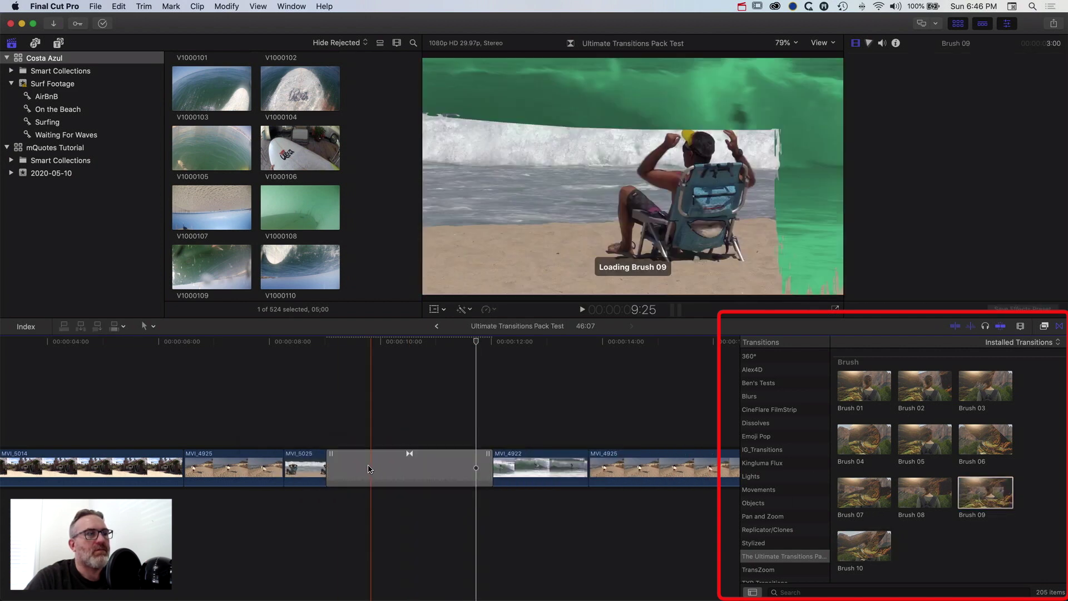
key("space")
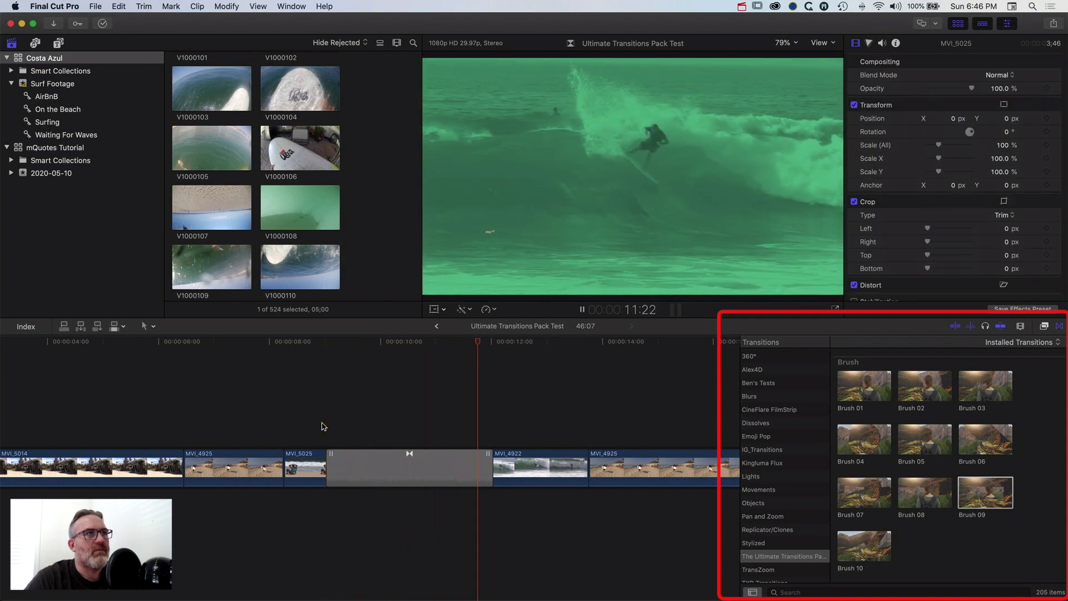
Shorten the Brush 09 transition in the timeline to a duration of 2:01 and preview the result
left_click(328, 464)
left_click_drag(330, 464, 354, 466)
key("space")
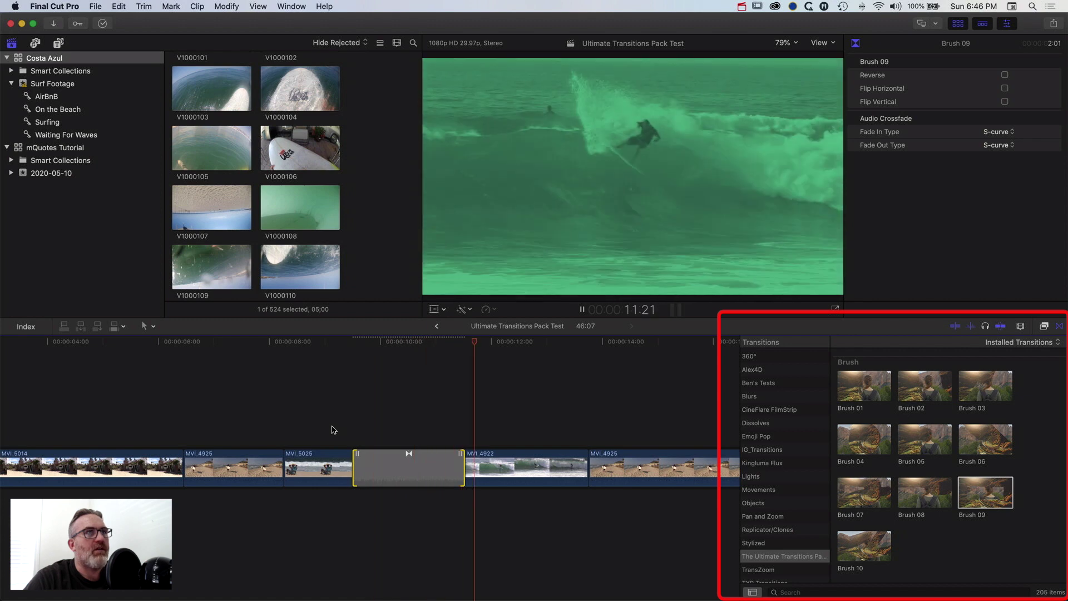
Enable Reverse on the Brush 09 transition, leaving Flip Horizontal off after trying it, and play the transition back
left_click(409, 344)
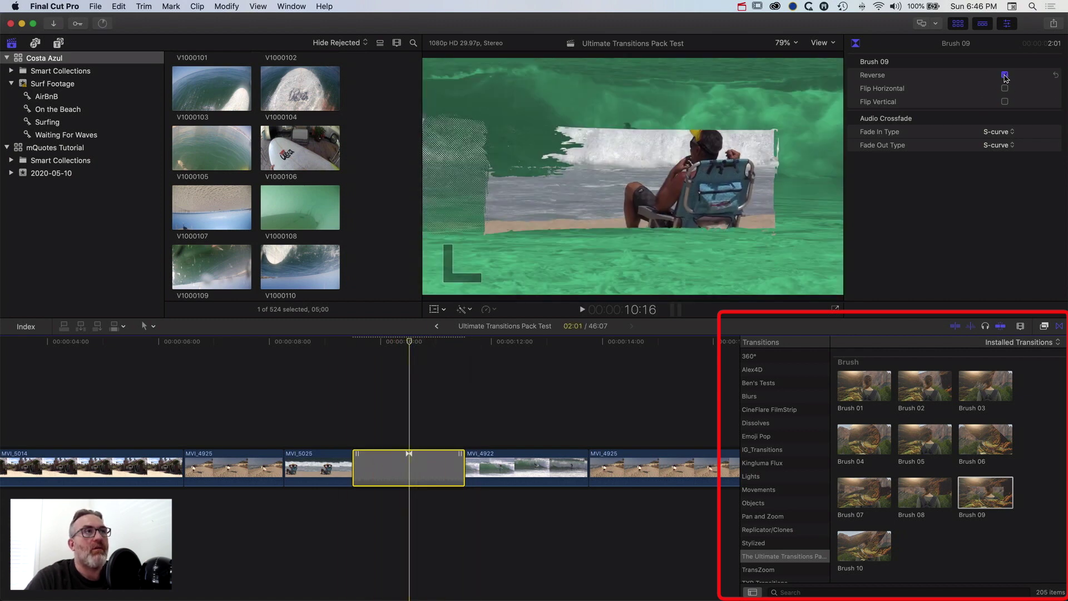
left_click(1005, 89)
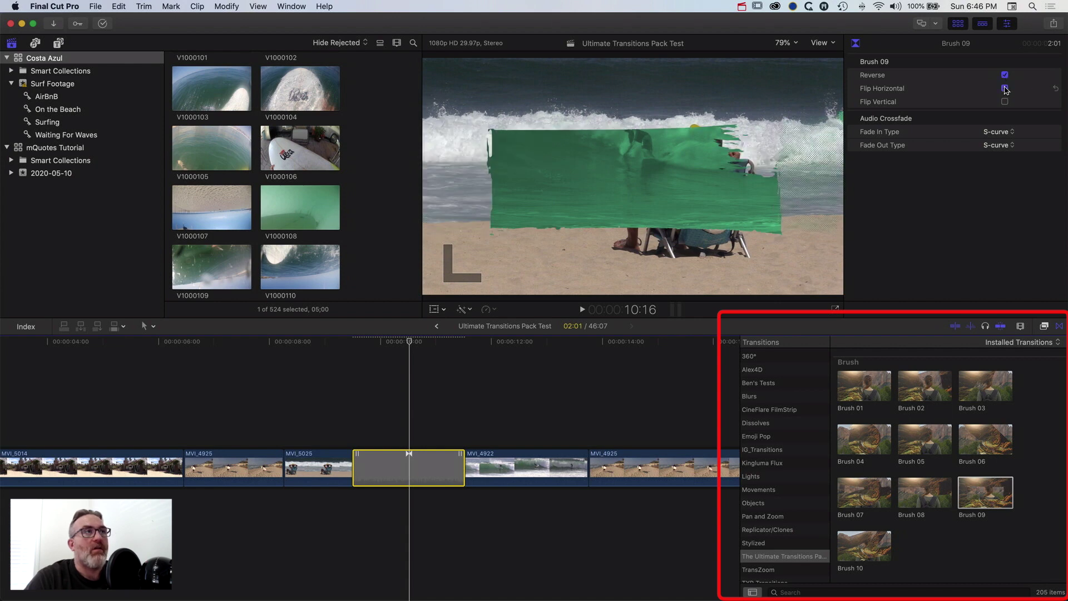
left_click(1005, 88)
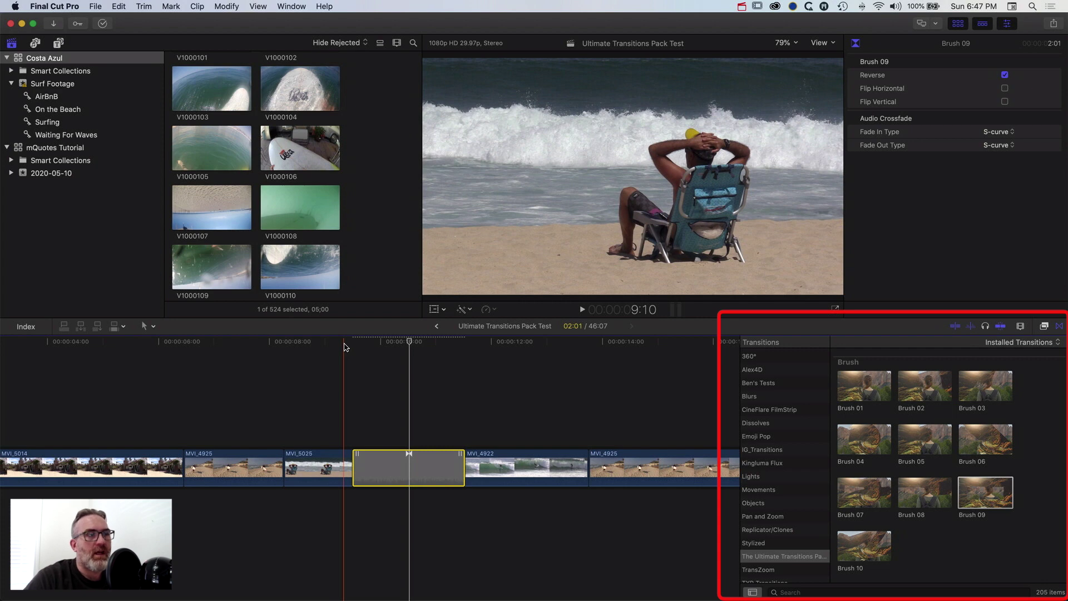
key("space")
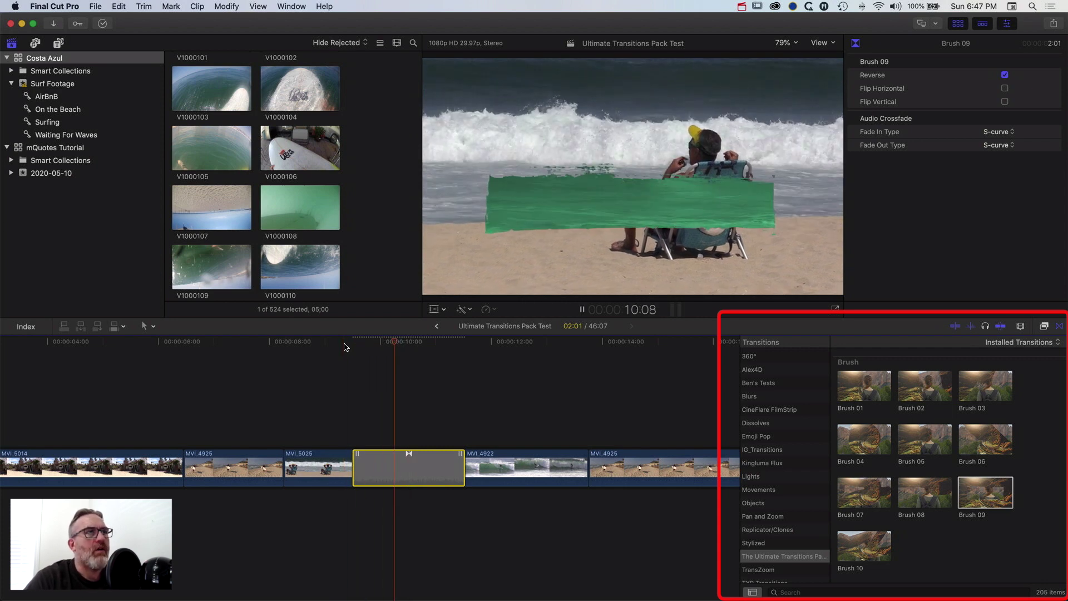
key("space")
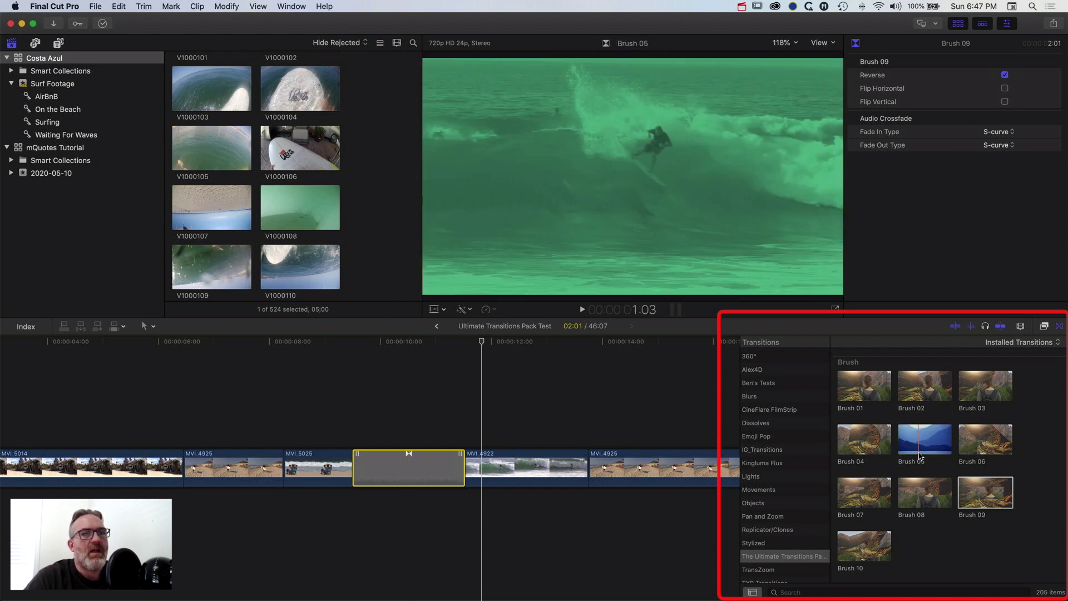
Apply the Rotate transition from the Camera group between the green-tinted MVI_4922 clip and the following MVI_4925 clip, and play it back
scroll(921, 456, "down", 3)
scroll(919, 459, "down", 5)
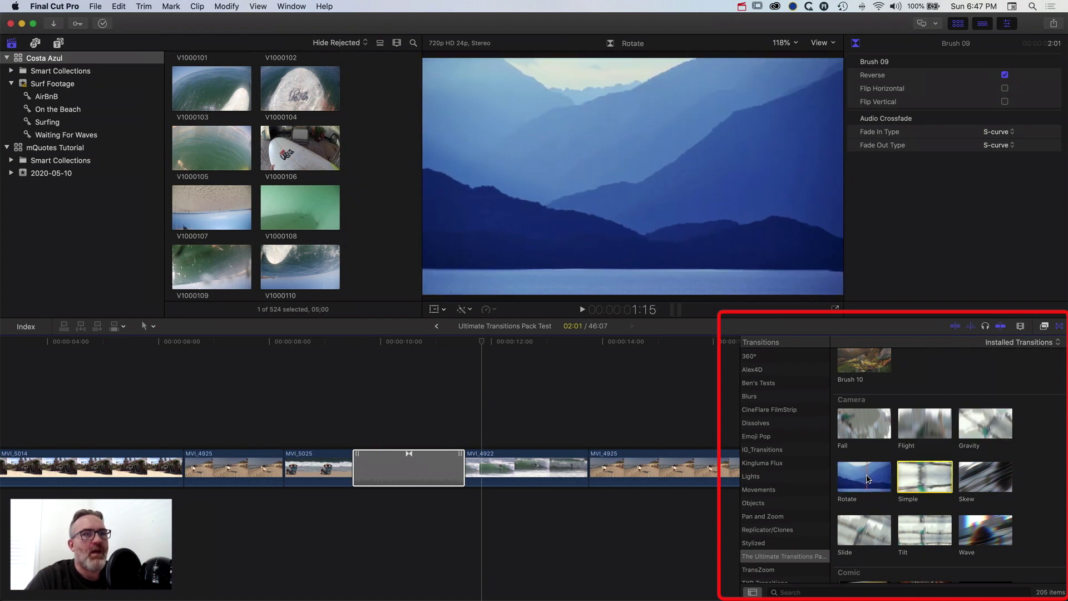
left_click_drag(870, 480, 577, 465)
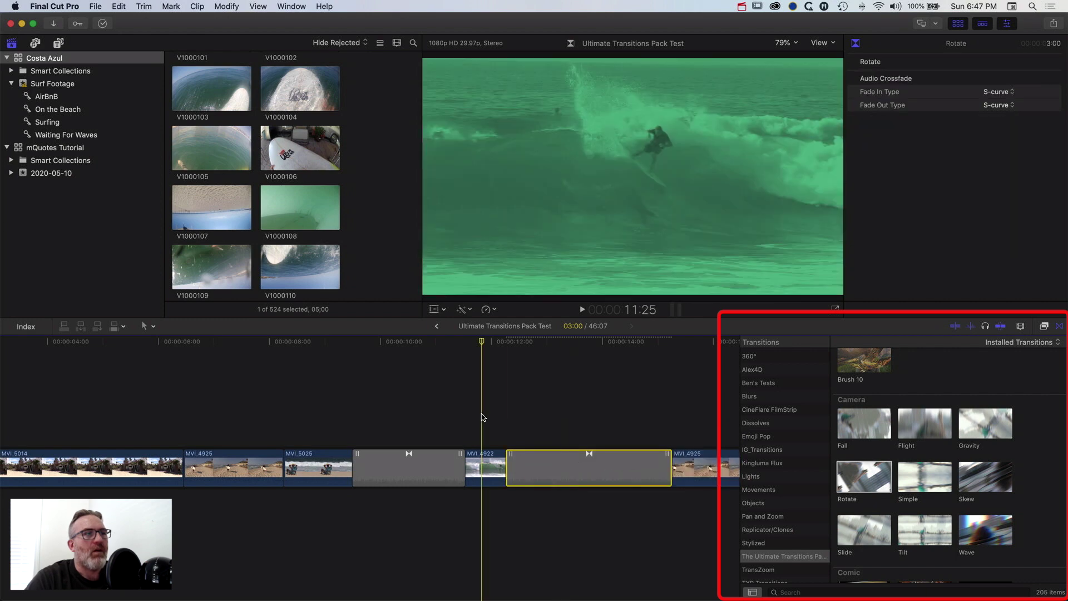
key("space")
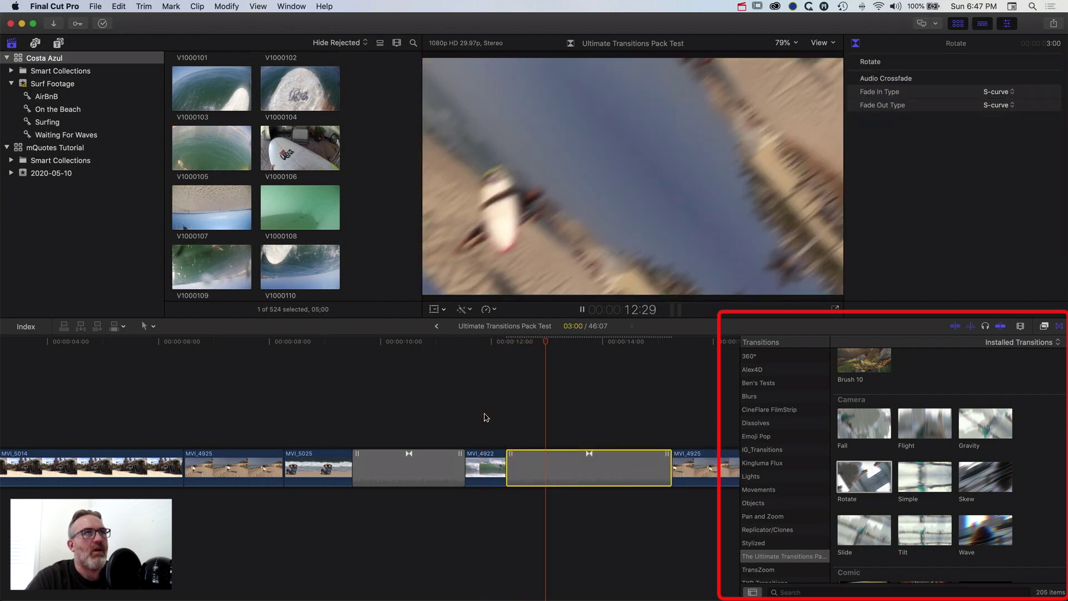
Stop playback and shorten the Rotate transition in the timeline to a duration of 2:11
key("space")
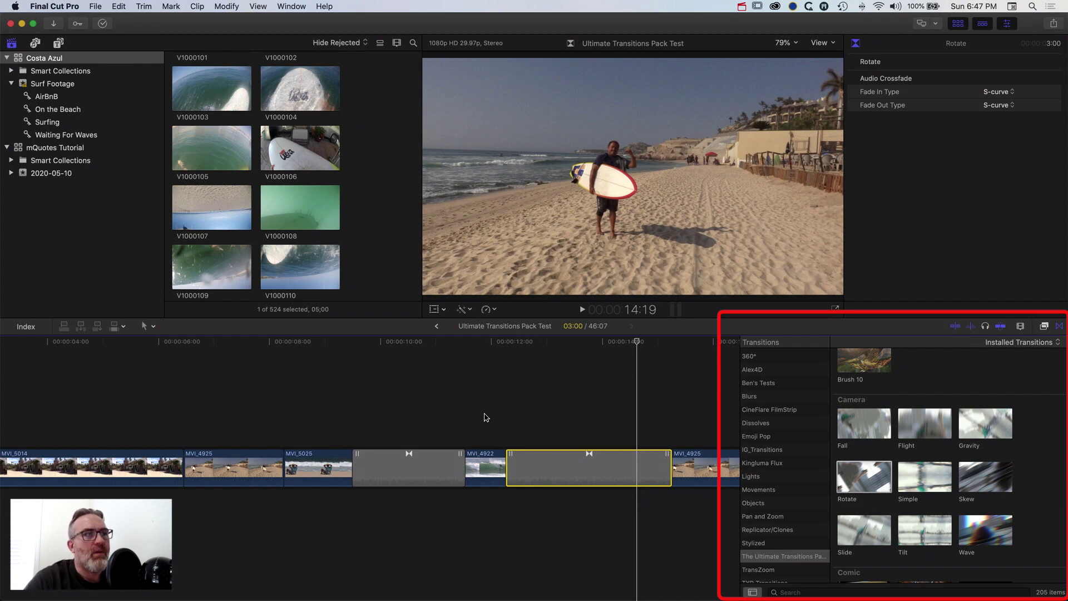
left_click_drag(508, 470, 527, 472)
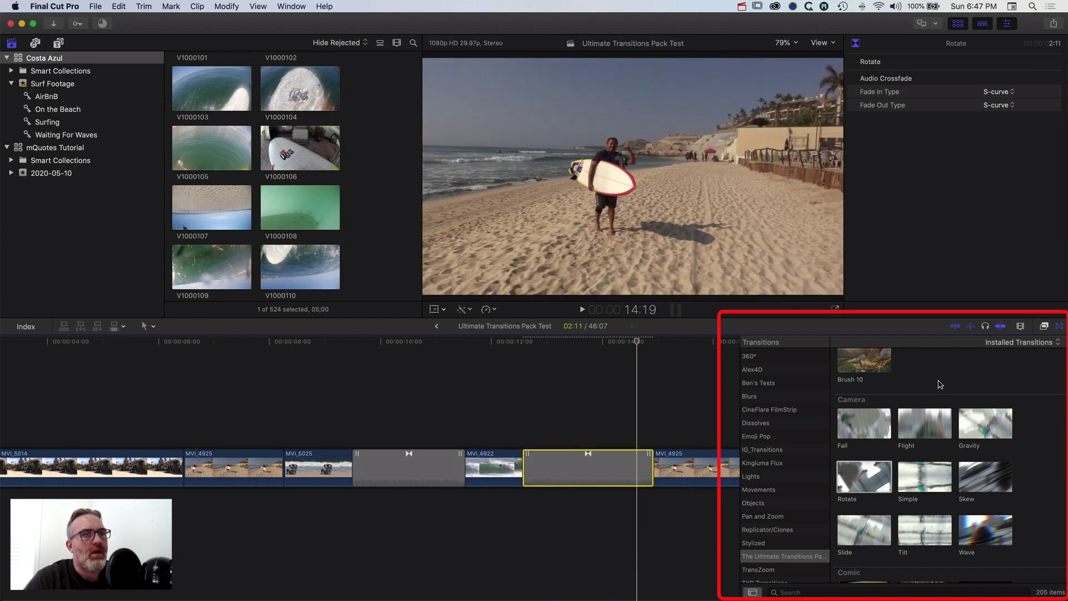
Apply the Comic 04 transition from the Comic group between the MVI_4875 and MVI_5171 clips
scroll(955, 437, "down", 5)
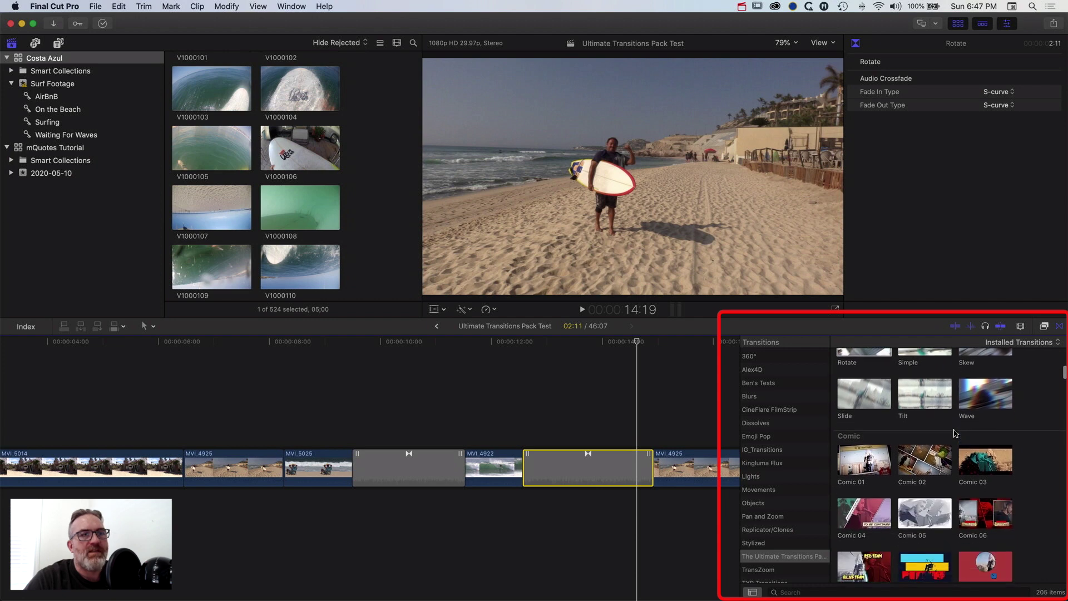
scroll(954, 433, "down", 2)
scroll(662, 436, "right", 10)
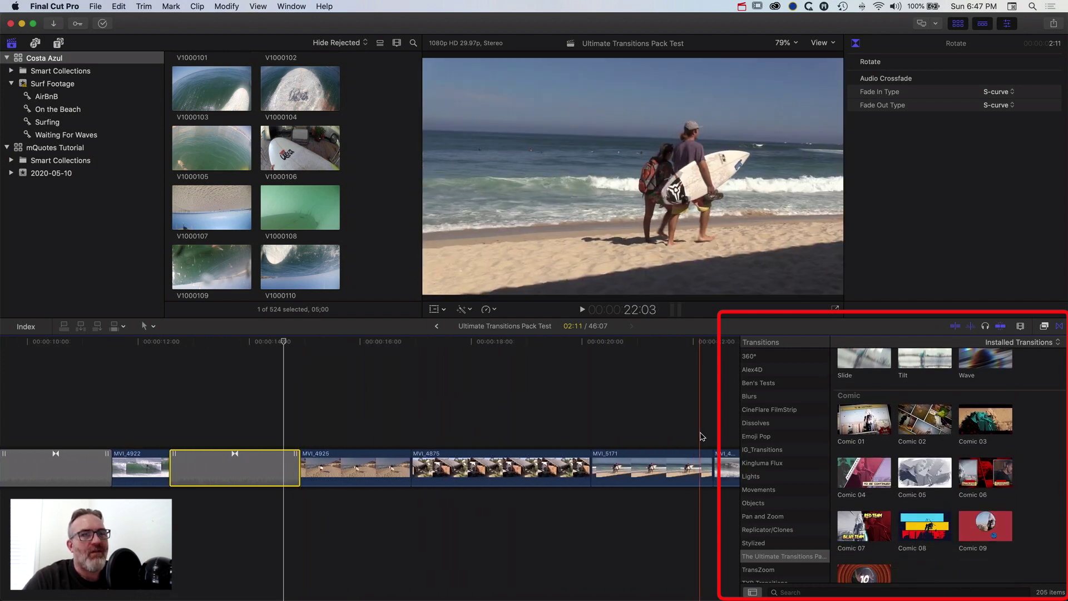
left_click_drag(857, 472, 552, 462)
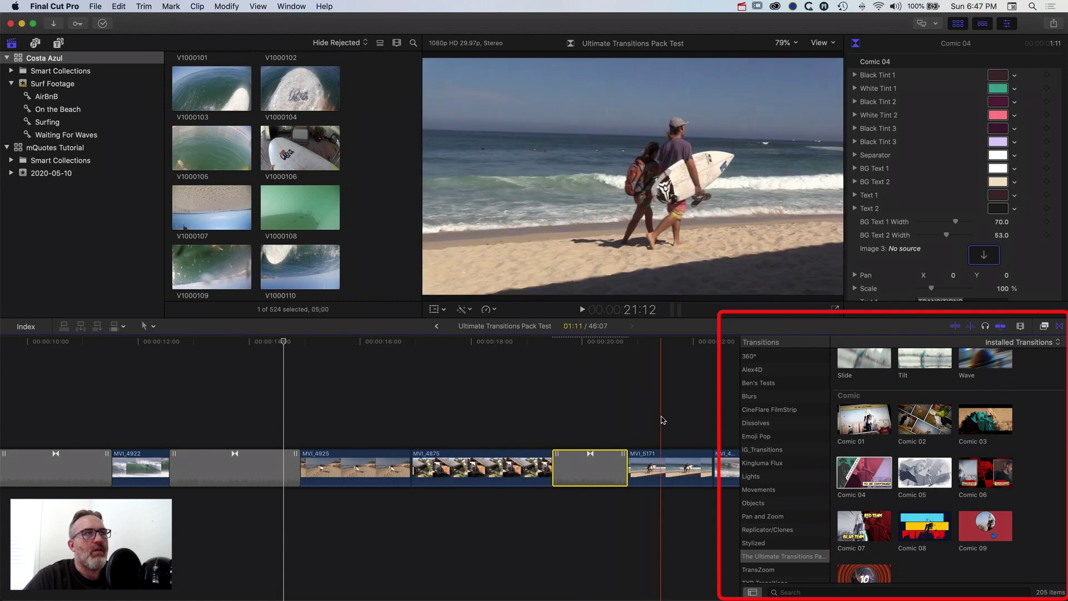
Lengthen the Comic 04 transition in the timeline to 1:25, play it back and select it
left_click_drag(557, 460, 543, 460)
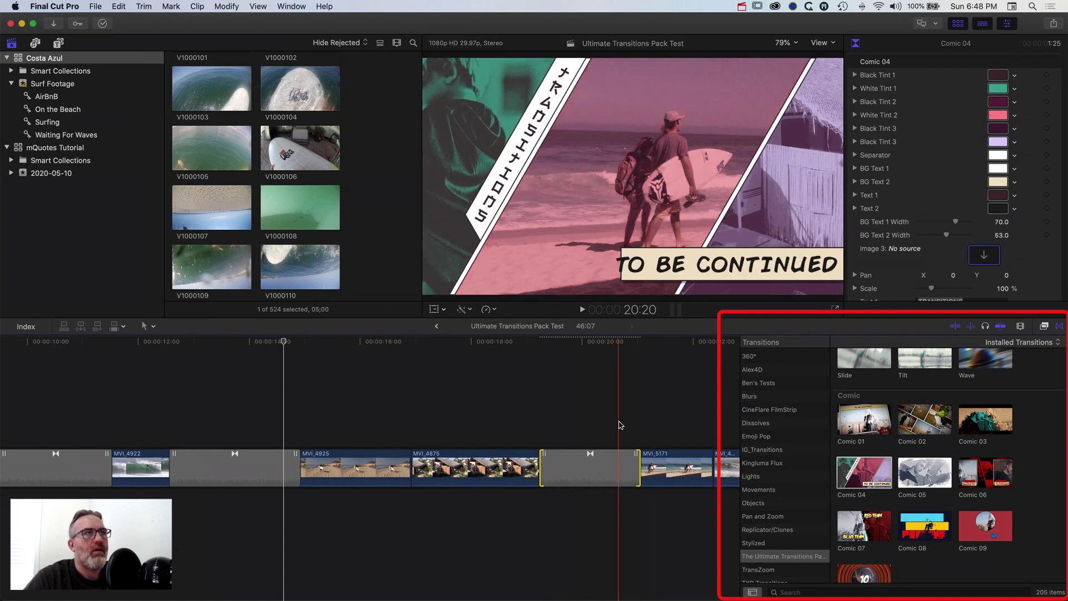
key("space")
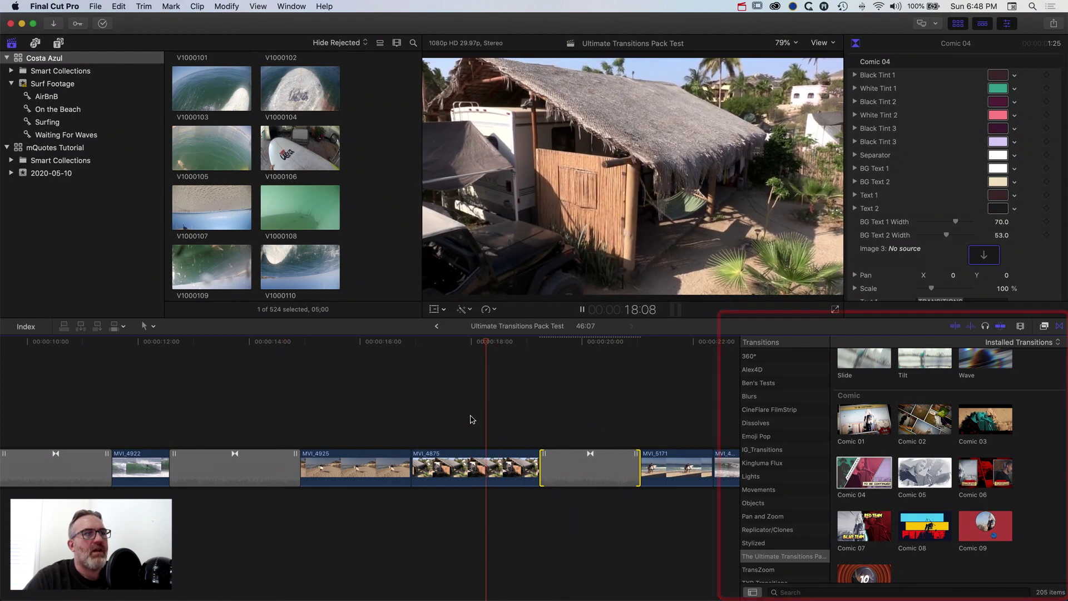
key("space")
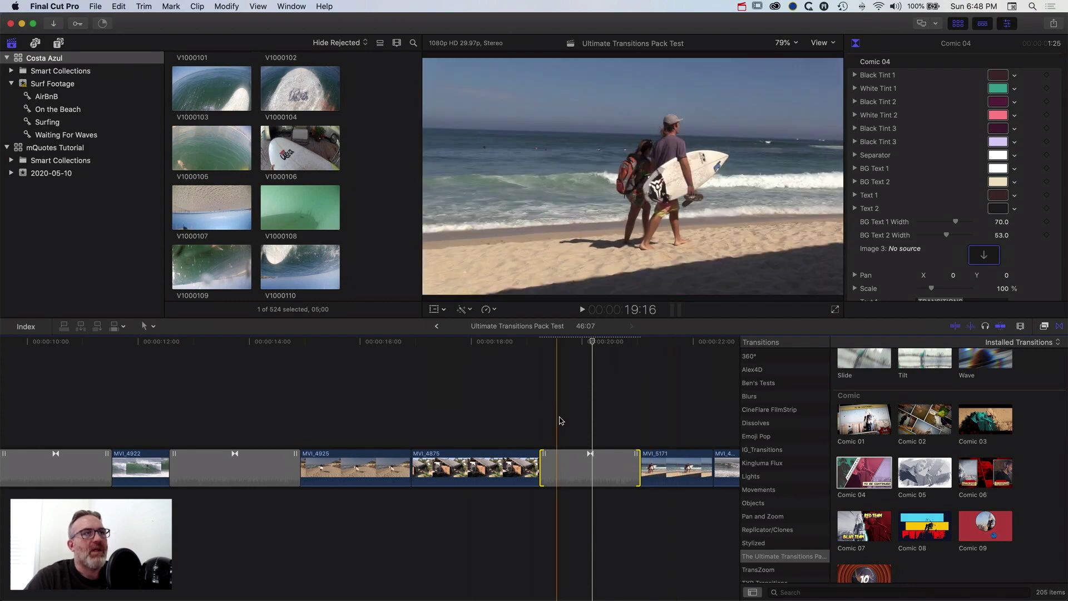
mouse_move(597, 345)
left_mouse_down()
mouse_move(670, 351)
mouse_move(591, 345)
left_mouse_up()
left_click(570, 468)
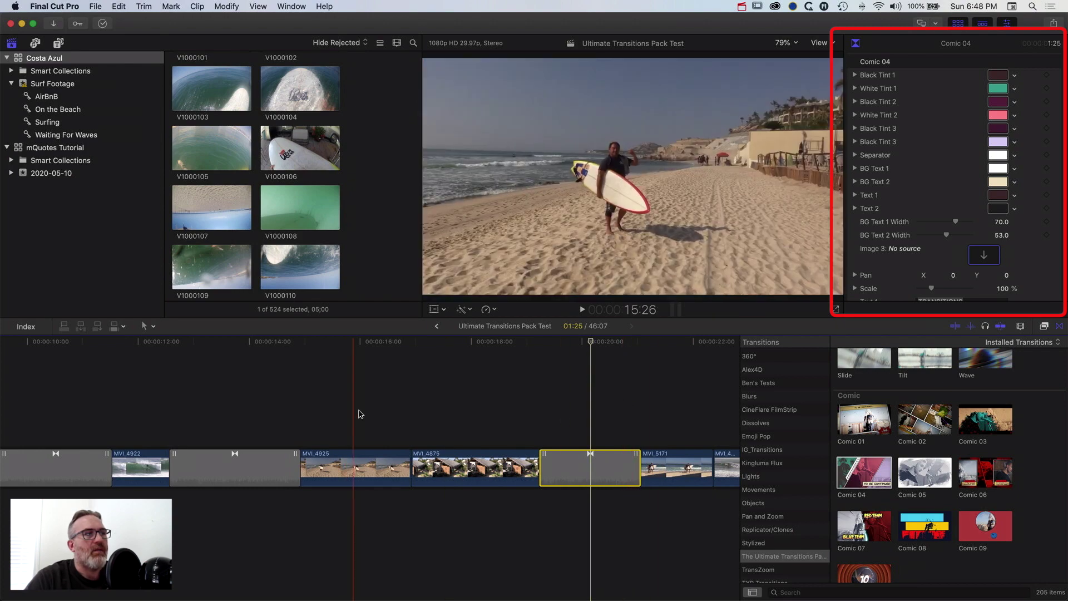
Reveal the source of the timeline's MVI_4925 clip in the browser
left_click(359, 472)
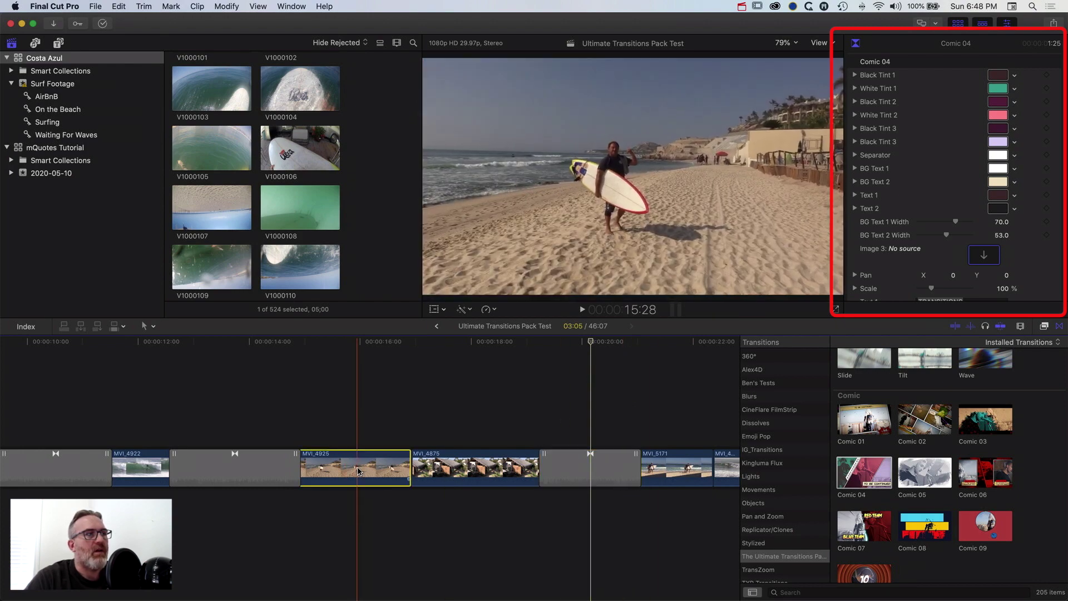
key("shift+f")
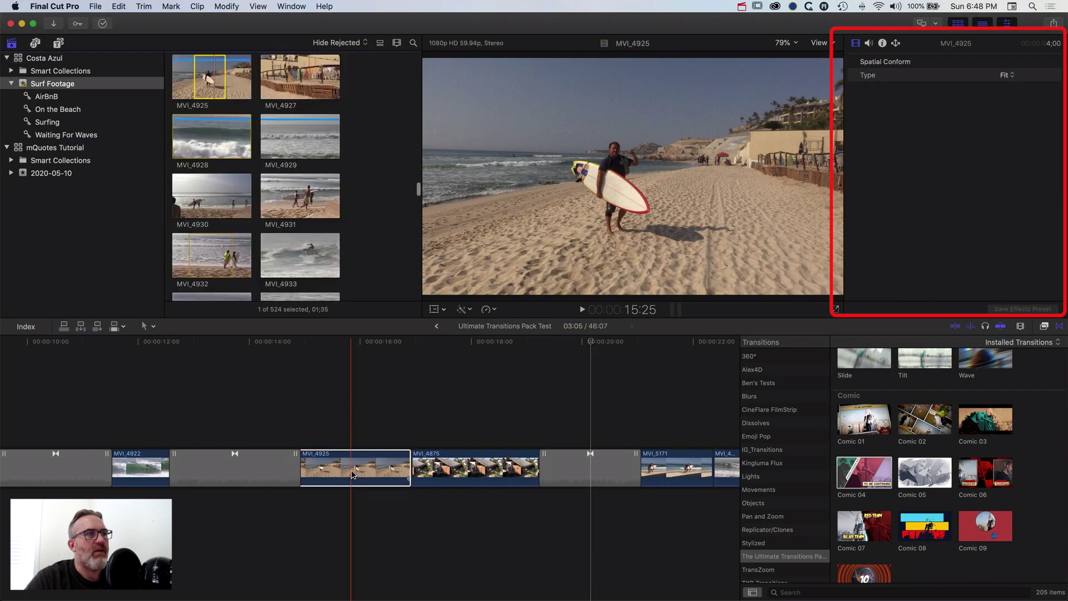
left_click(208, 79)
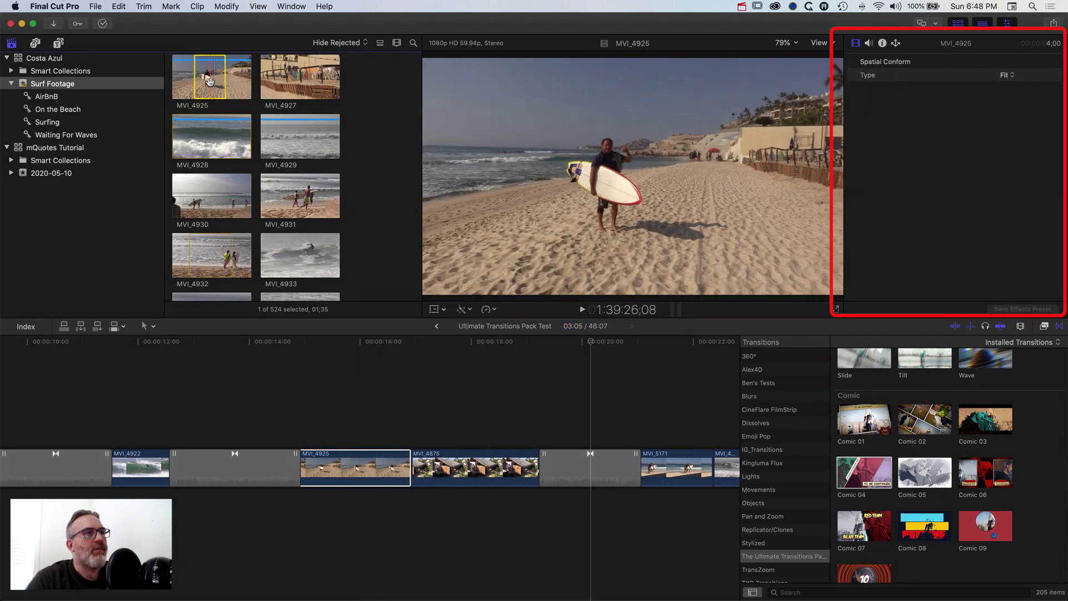
Fill the Comic 04 transition's Image 3 drop zone with the MVI_4925 clip from the browser
left_click(575, 470)
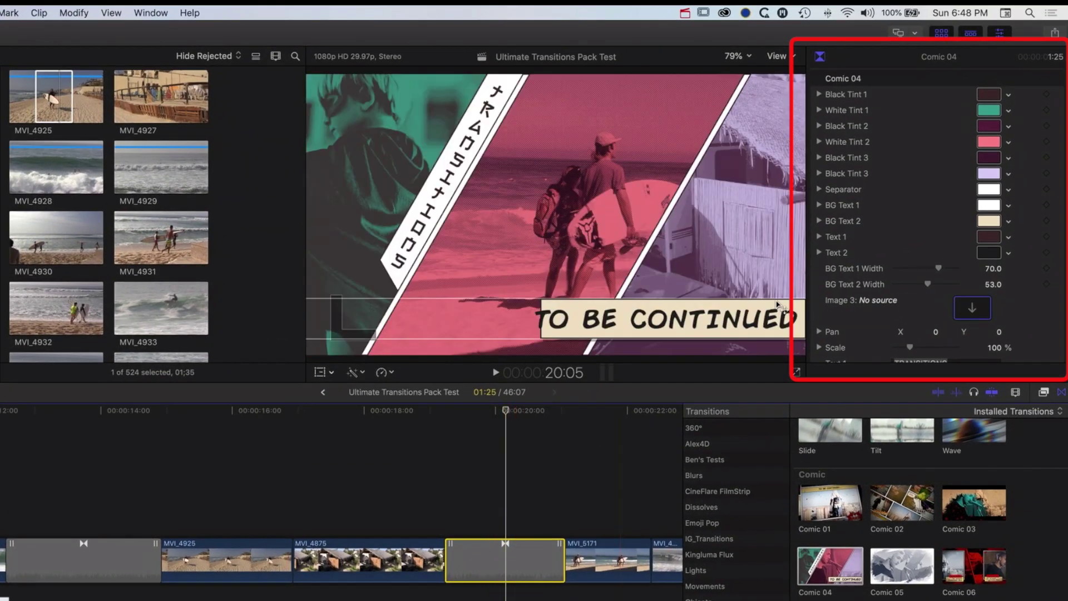
left_click(973, 310)
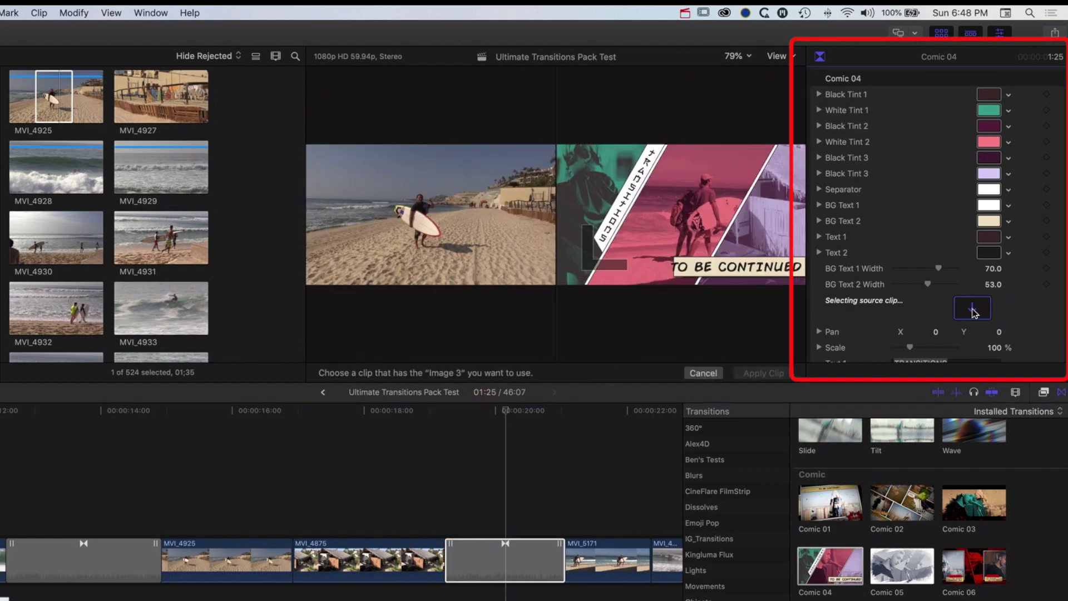
left_click(47, 99)
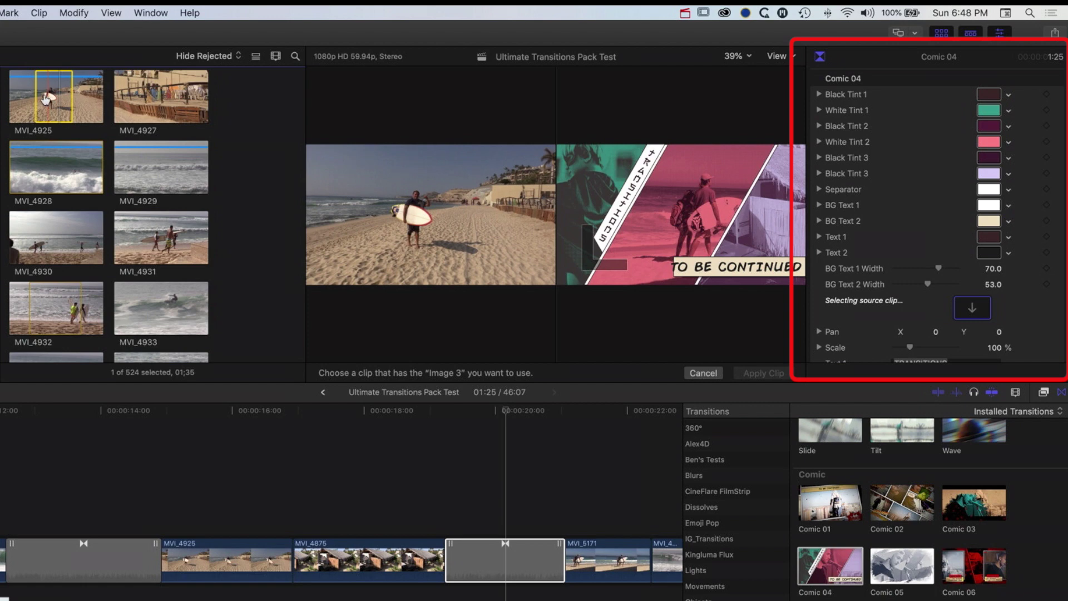
left_click(46, 98)
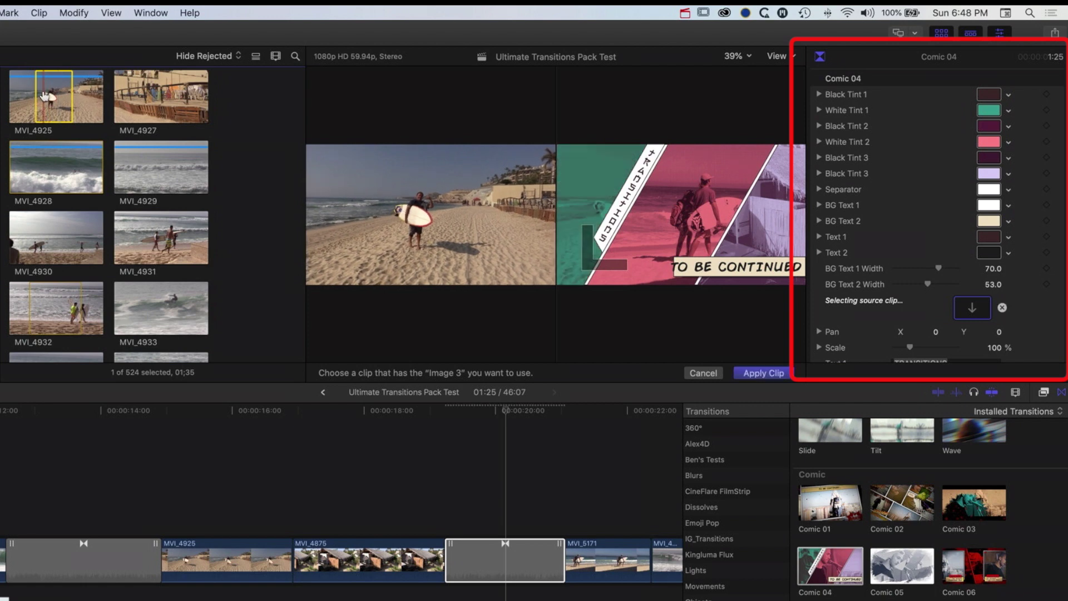
left_click(760, 374)
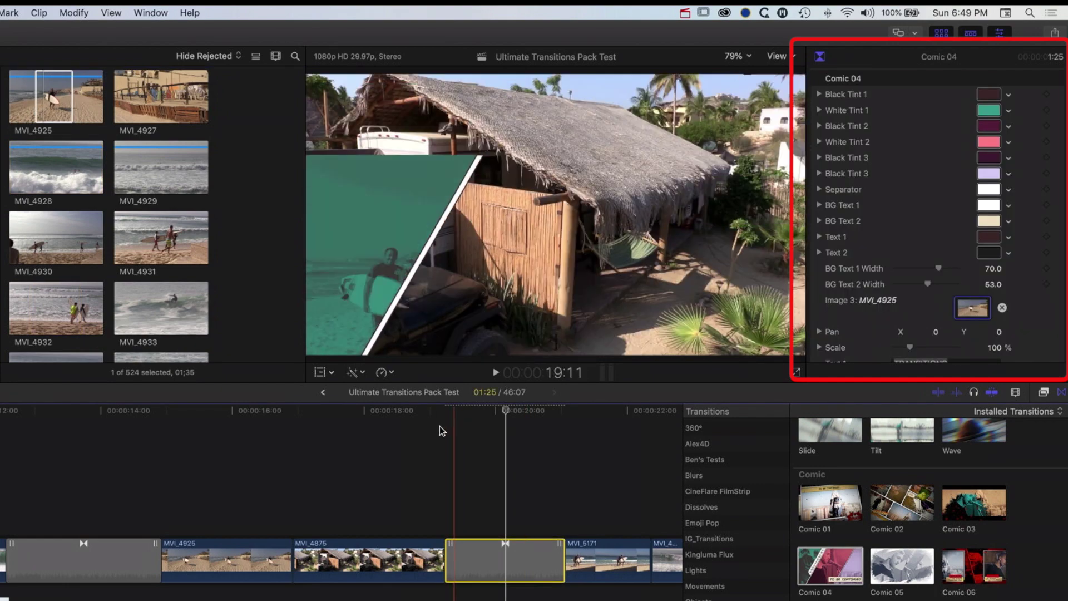
Set Image 3's pan to X -20.8 and Y 12.8 and its scale to 136%, then scrub through the transition
key("space")
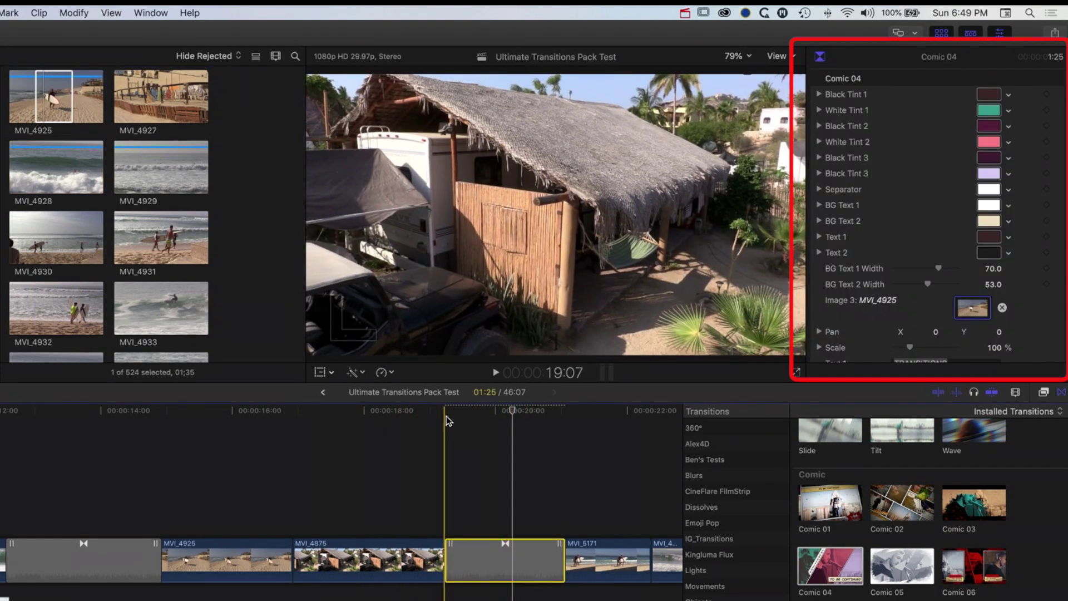
left_click(492, 413)
left_click_drag(492, 413, 507, 415)
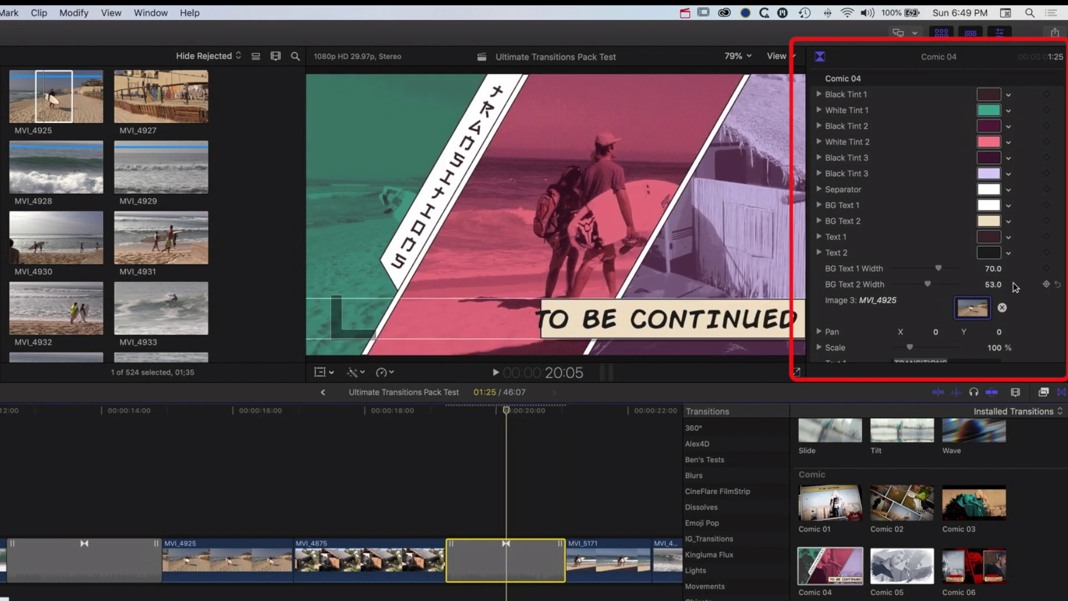
scroll(979, 283, "down", 3)
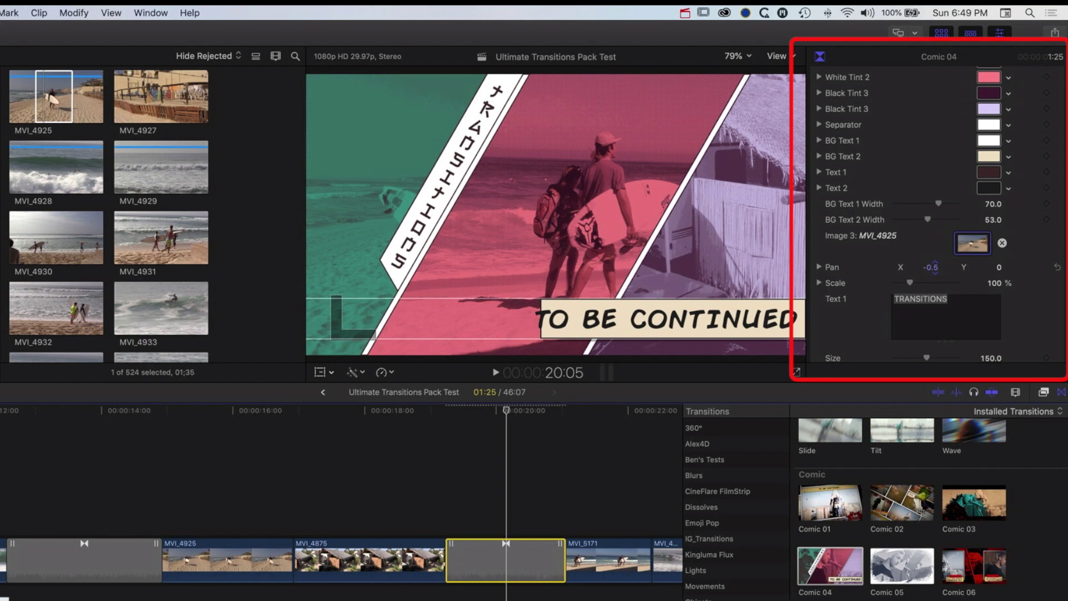
left_click_drag(935, 267, 998, 268)
left_click_drag(908, 286, 915, 284)
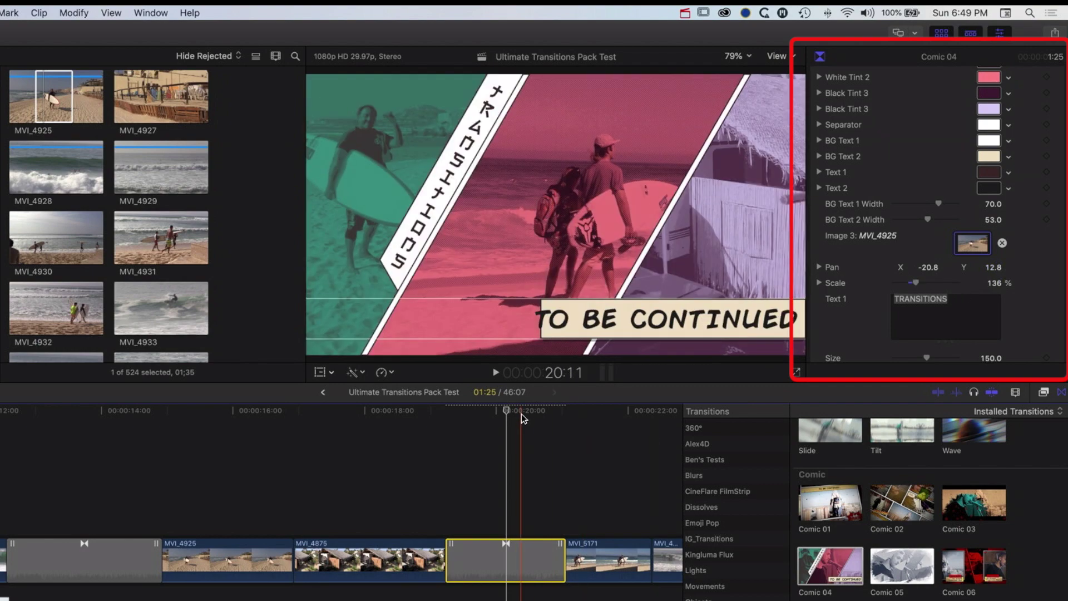
left_click(401, 411)
left_click_drag(399, 415, 499, 419)
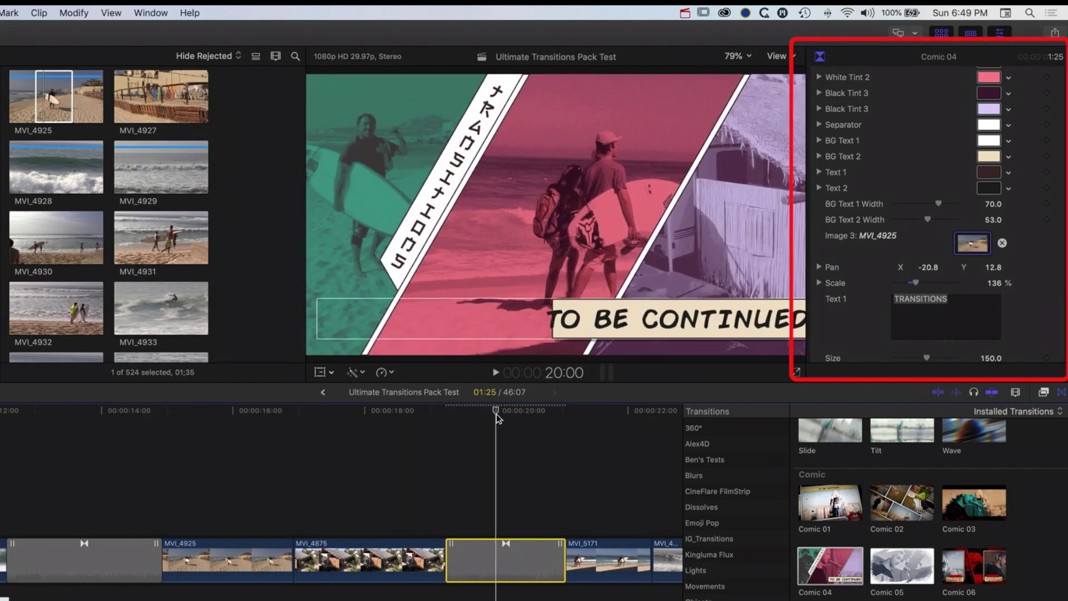
Replace the Comic 04 transition's Text 1 with "SURFS UP DUDE" and set its size to 143.0
left_click(949, 303)
left_click_drag(965, 302, 806, 283)
type("SURFS UP DUDE")
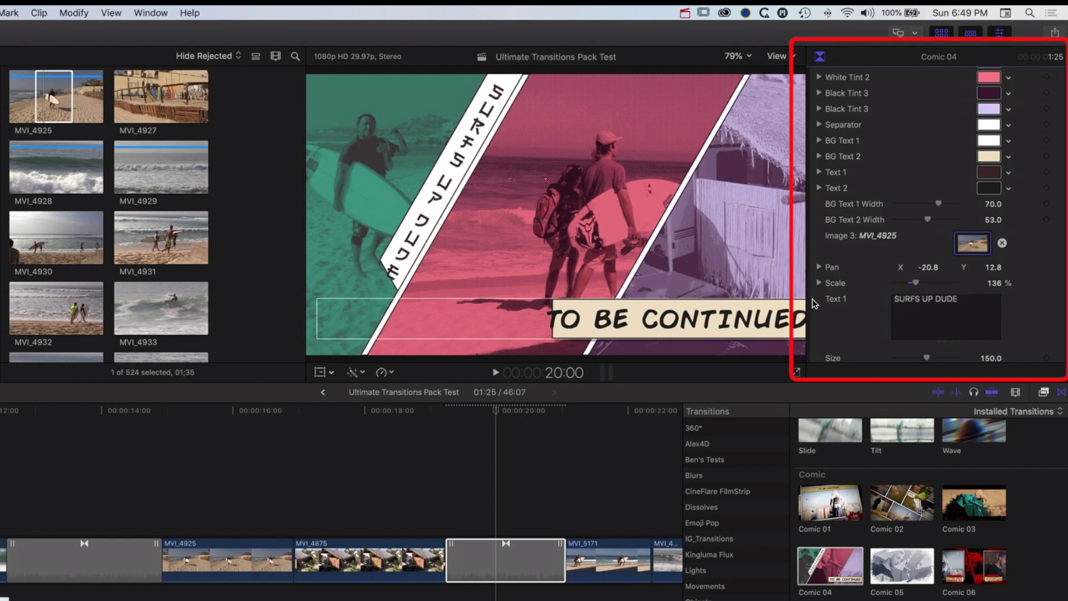
scroll(882, 295, "down", 1)
left_click_drag(927, 346, 926, 349)
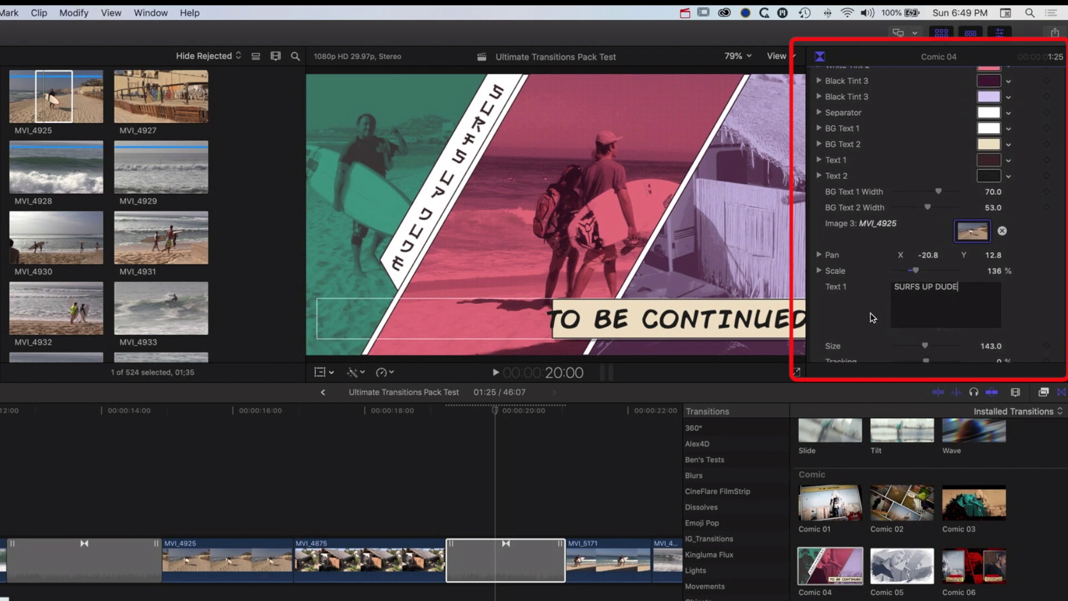
Replace the Comic 04 transition's Text 2 with "ENDLESS SUMMER..."
scroll(873, 318, "down", 5)
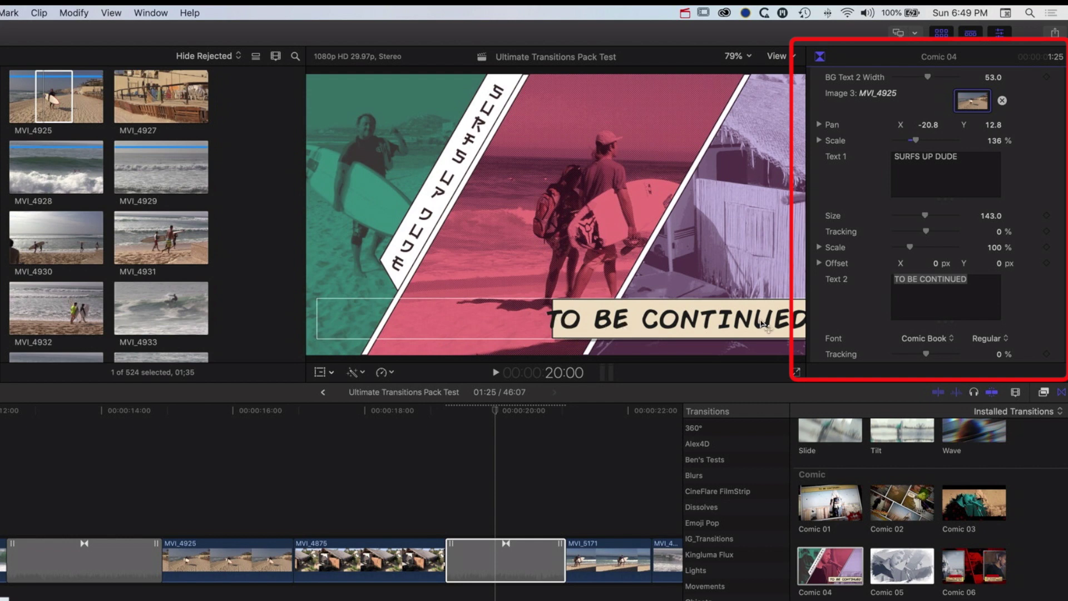
left_click(927, 298)
key("super+a")
key("BackSpace")
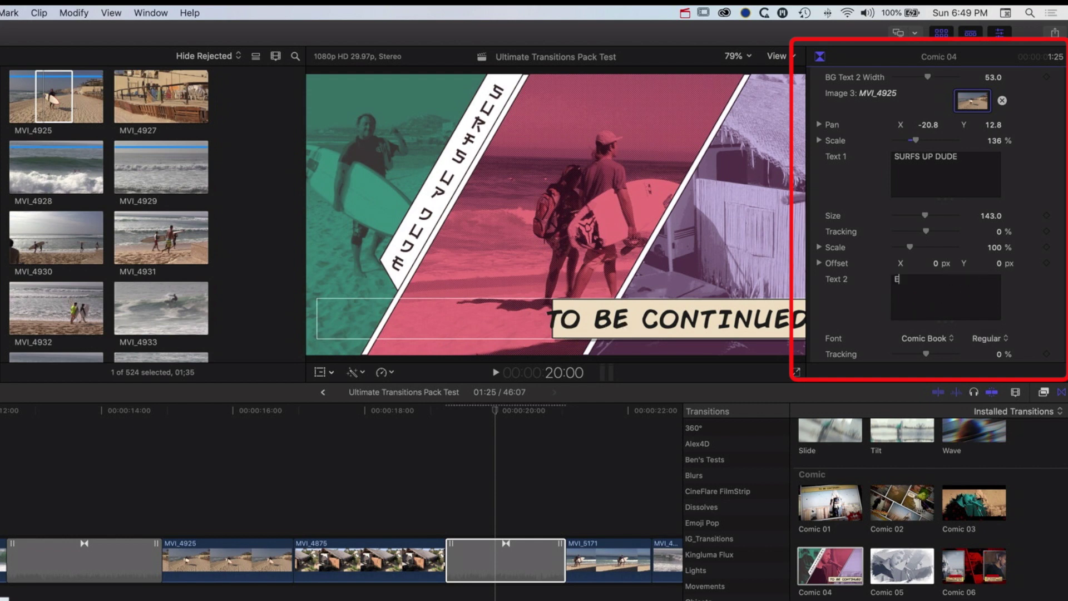
type("ENDLESS SU")
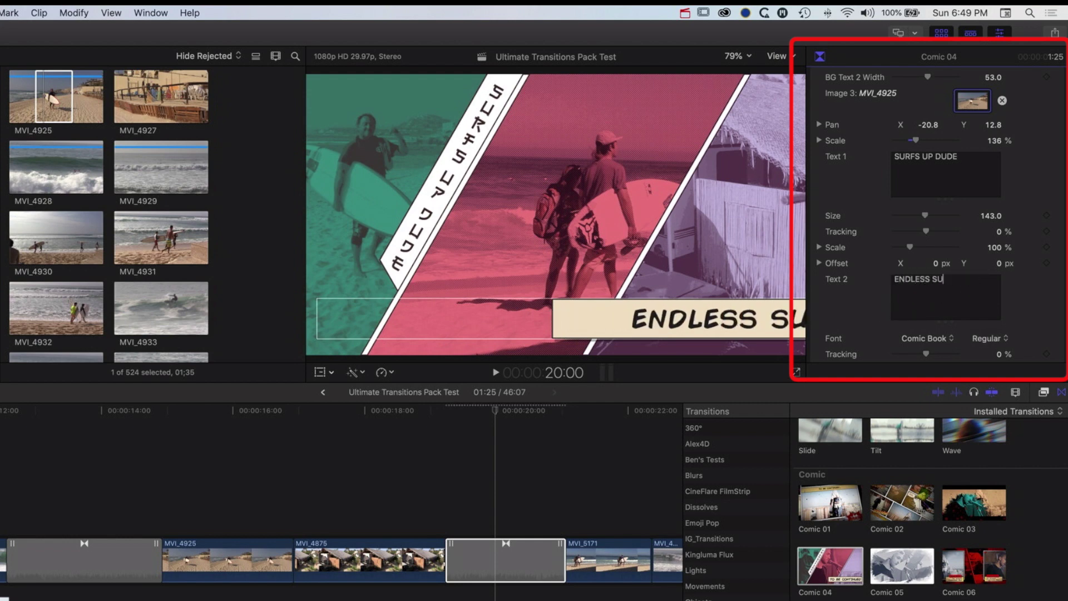
type("MMER...")
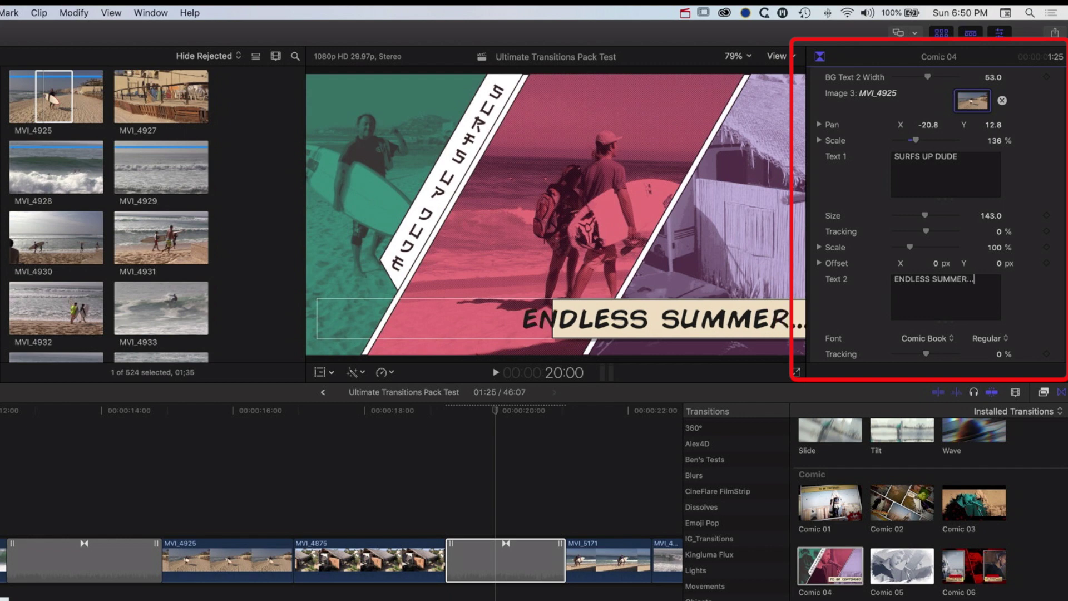
Set Text 2's X offset to -2.3 px, scale to 85% and tracking to 1.44%, and play the transition back
scroll(964, 336, "down", 3)
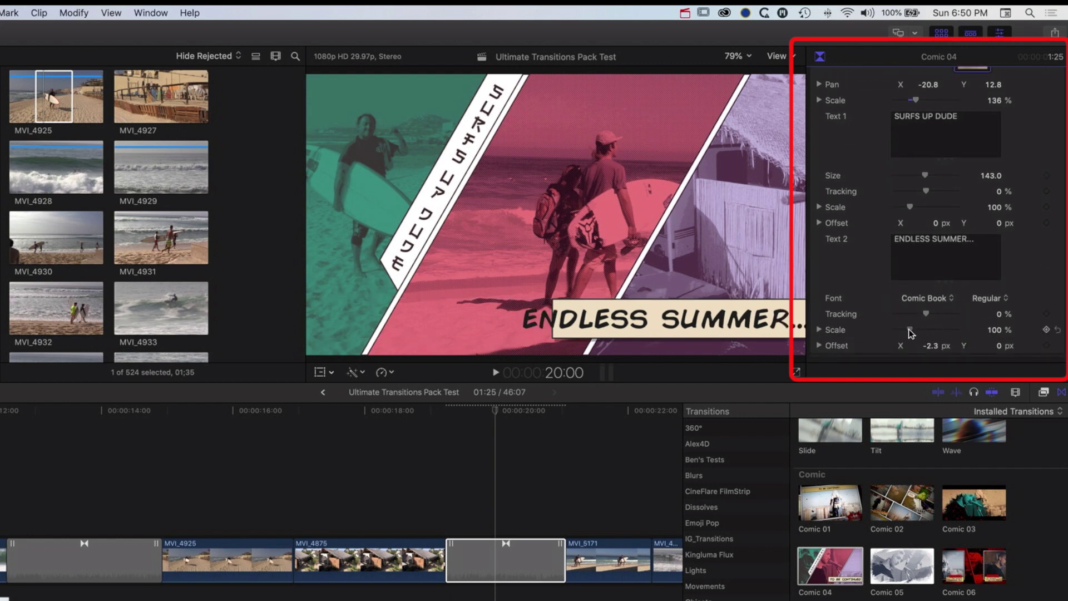
left_click_drag(911, 333, 929, 318)
left_click_drag(498, 410, 430, 418)
key("space")
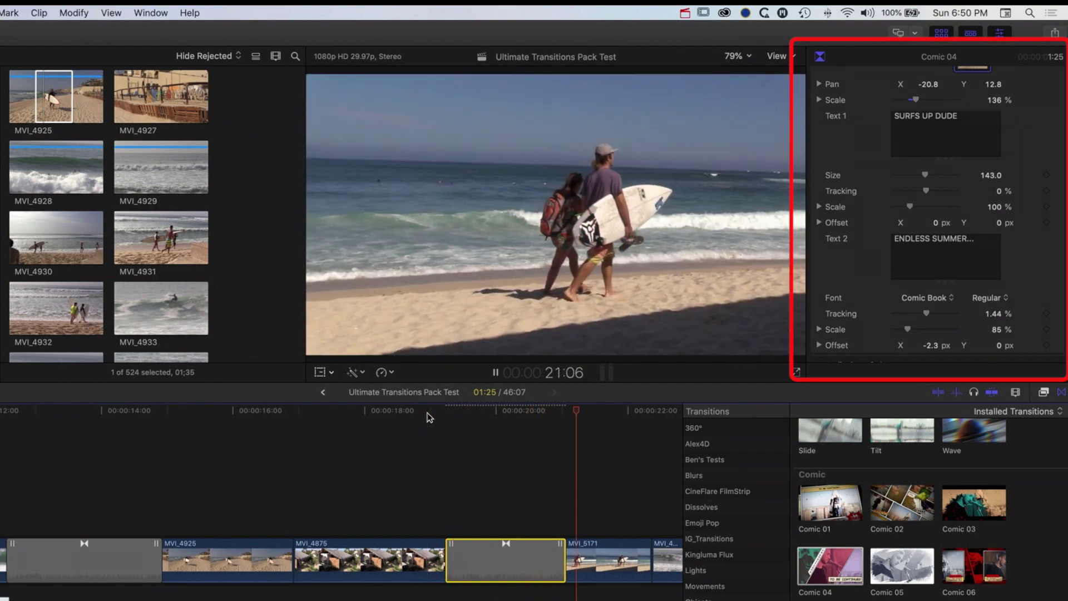
key("space")
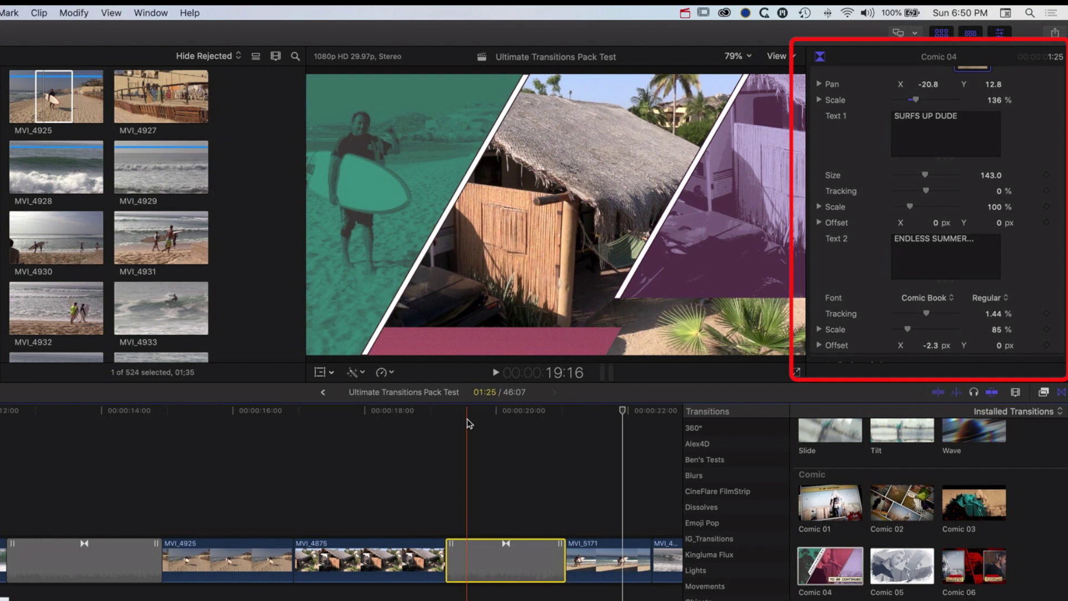
Park the playhead at 20:10 inside the Comic 04 transition and change its White Tint 1 to orange
left_click(507, 414)
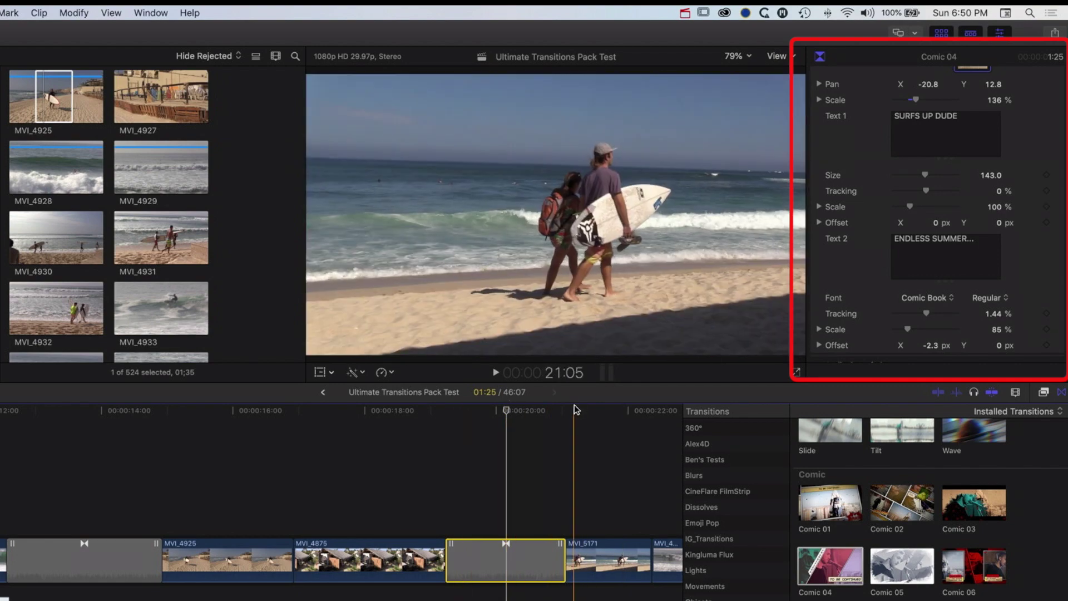
left_click_drag(506, 411, 520, 413)
scroll(865, 181, "up", 8)
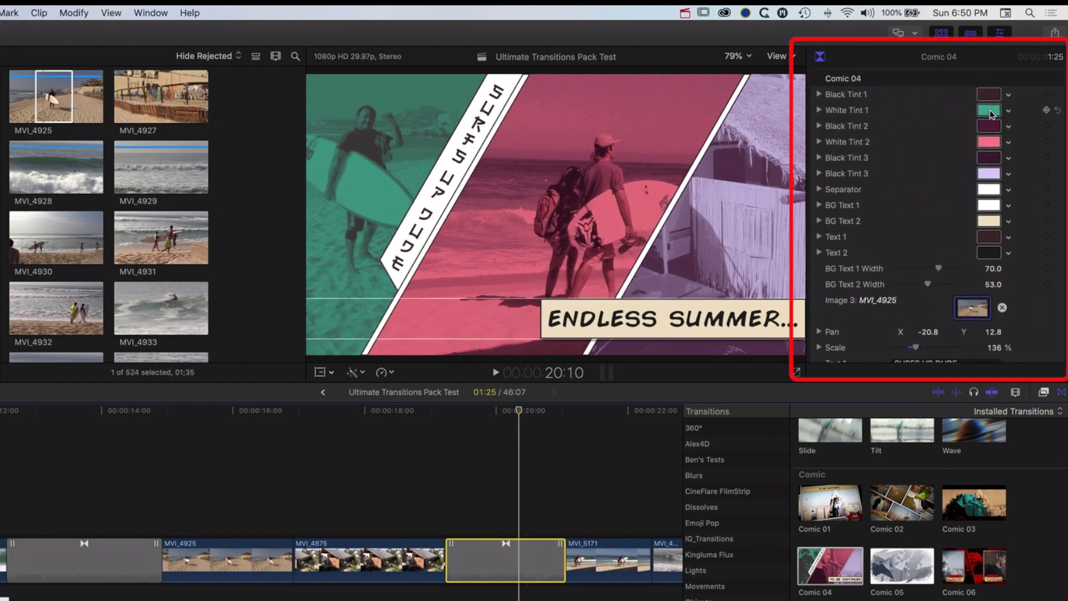
left_click(989, 110)
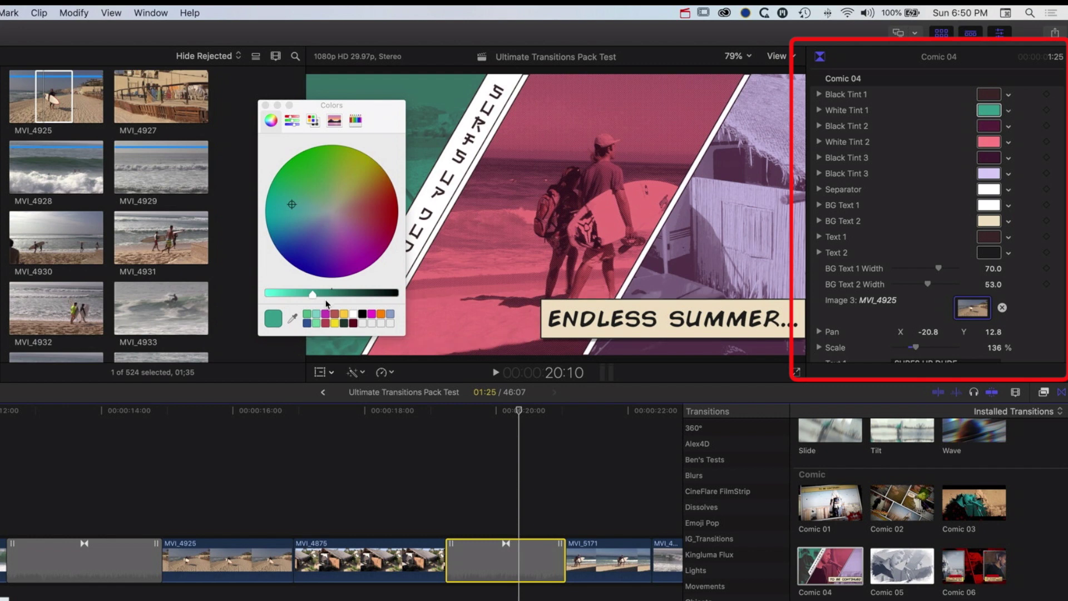
left_click(381, 314)
left_click_drag(384, 121, 225, 222)
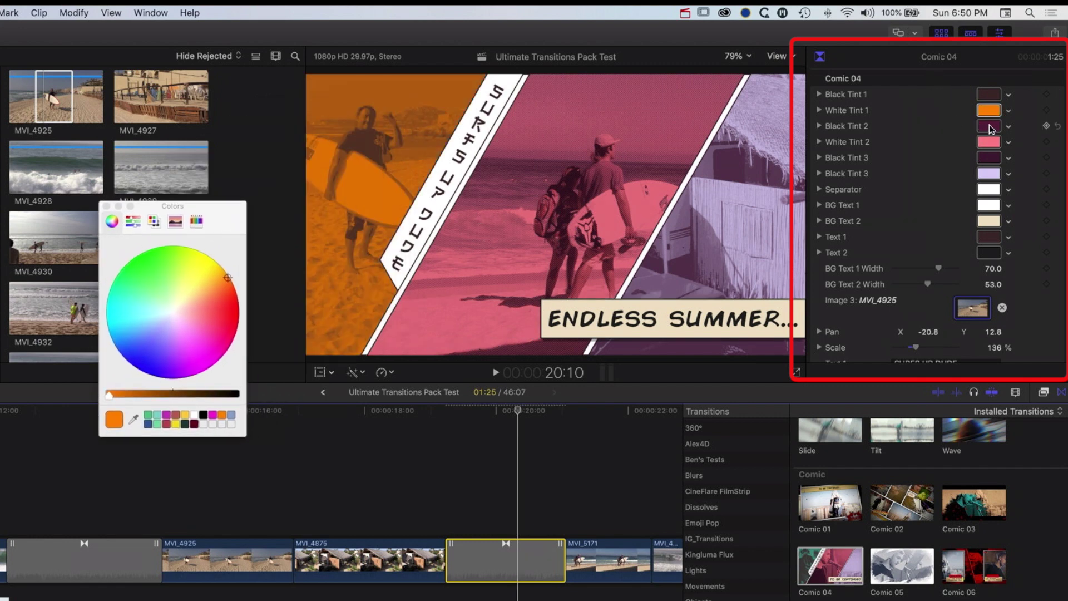
Change the Comic 04 transition's Black Tint 2 to light green and its White Tint 2 to yellow
left_click(990, 128)
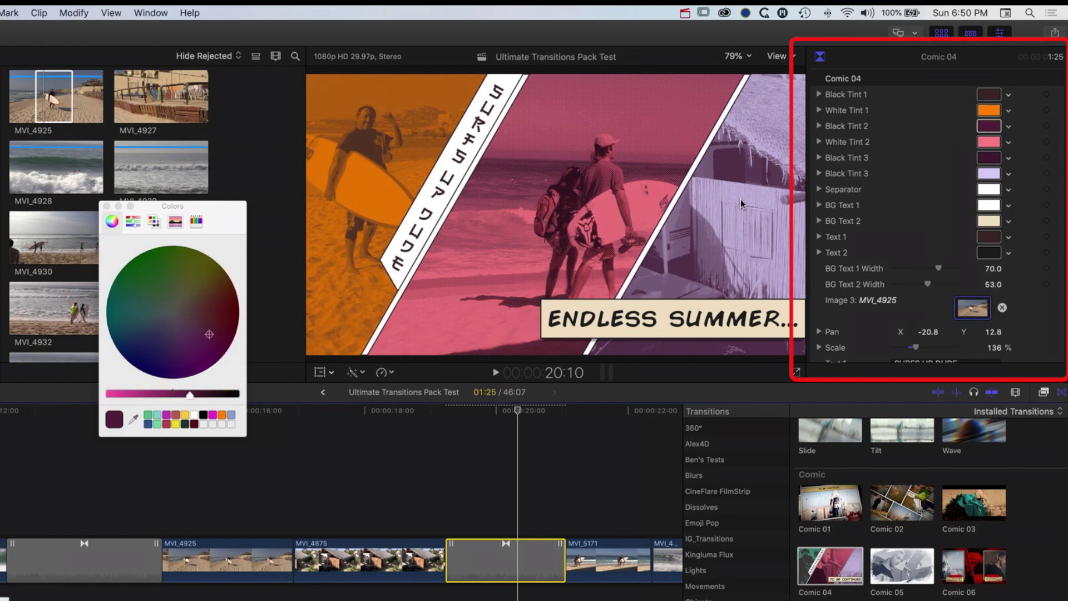
left_click(167, 424)
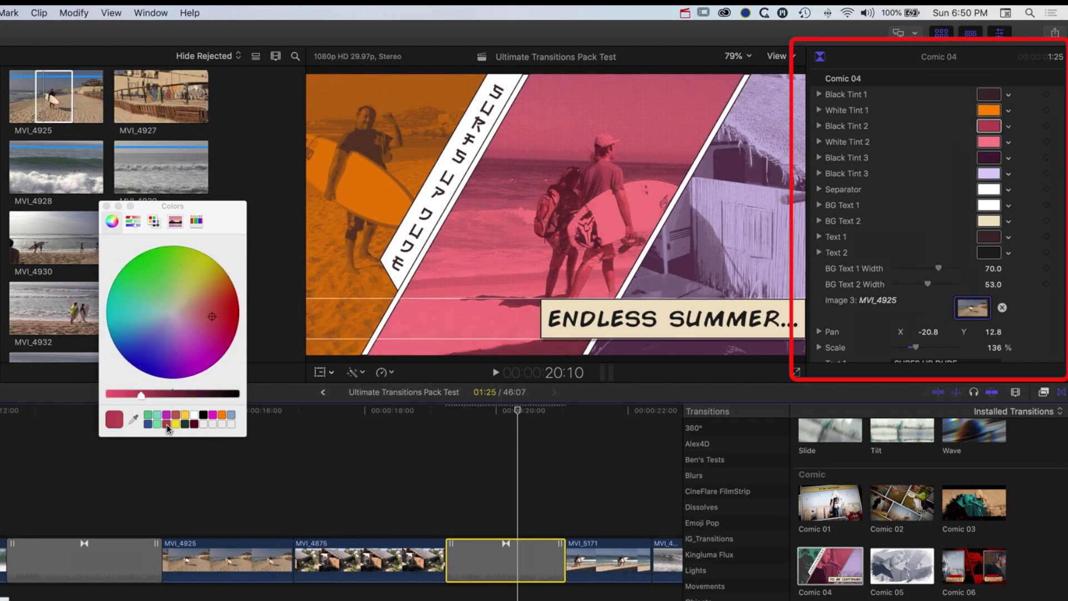
left_click(154, 425)
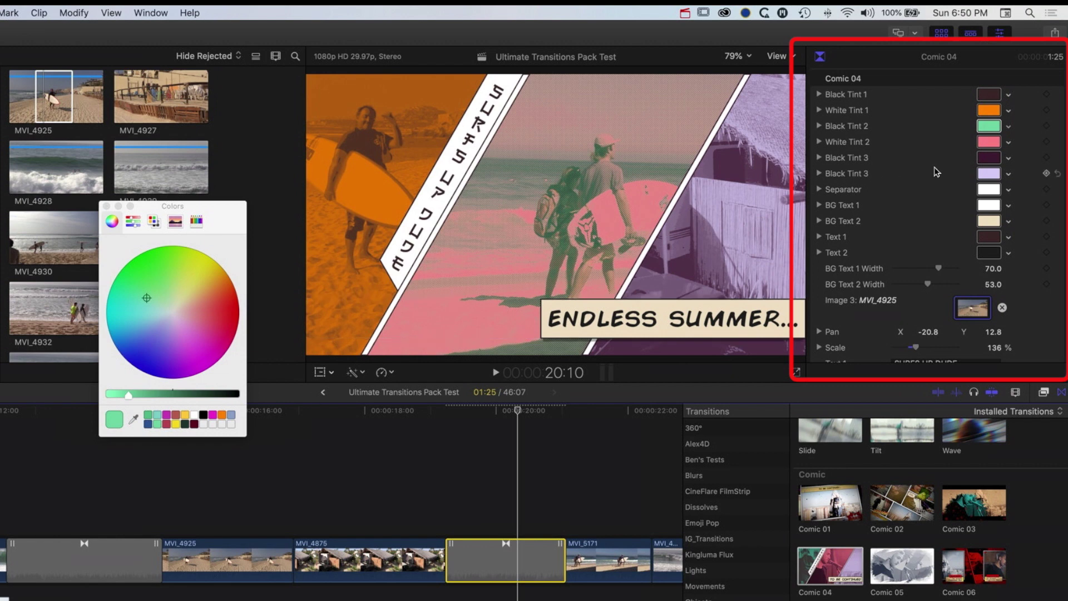
left_click(984, 144)
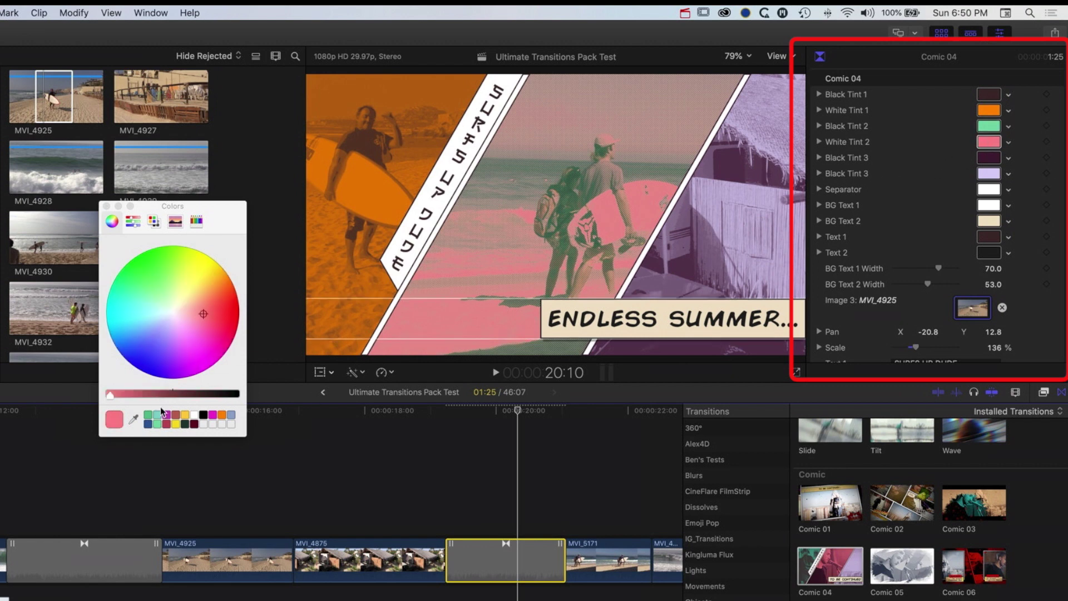
left_click(176, 425)
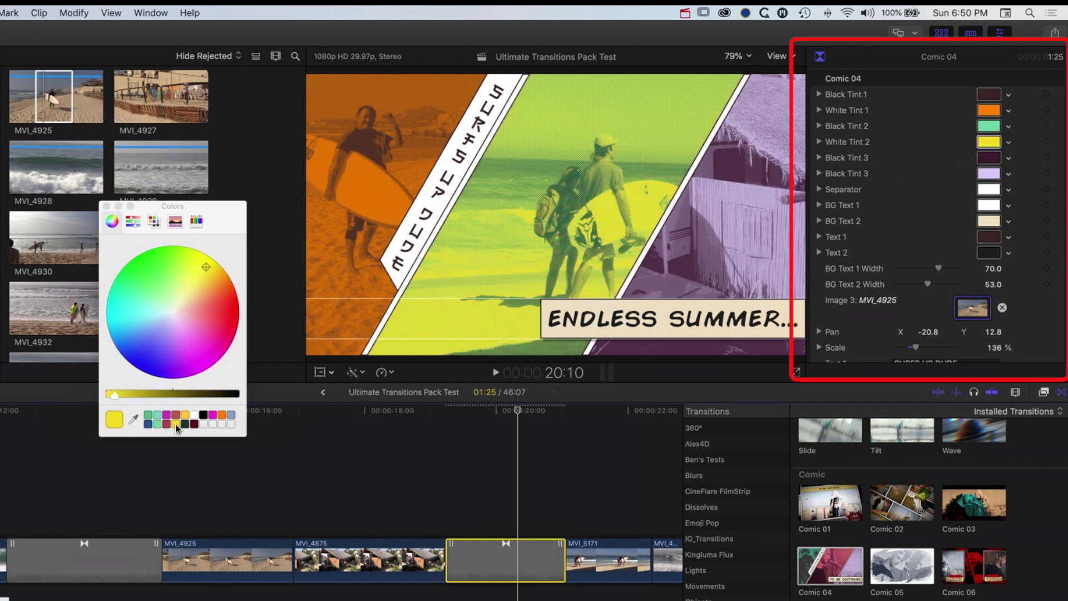
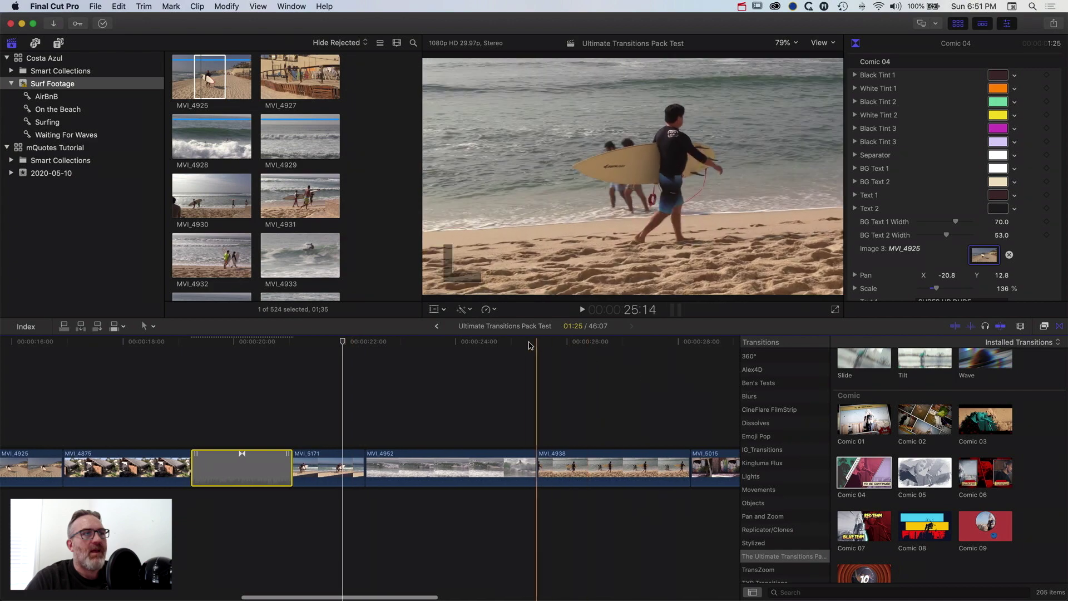
Find the Glitch transitions in The Ultimate Transitions Pack and apply Fail Render between clips MVI_4952 and MVI_4938
scroll(904, 473, "down", 5)
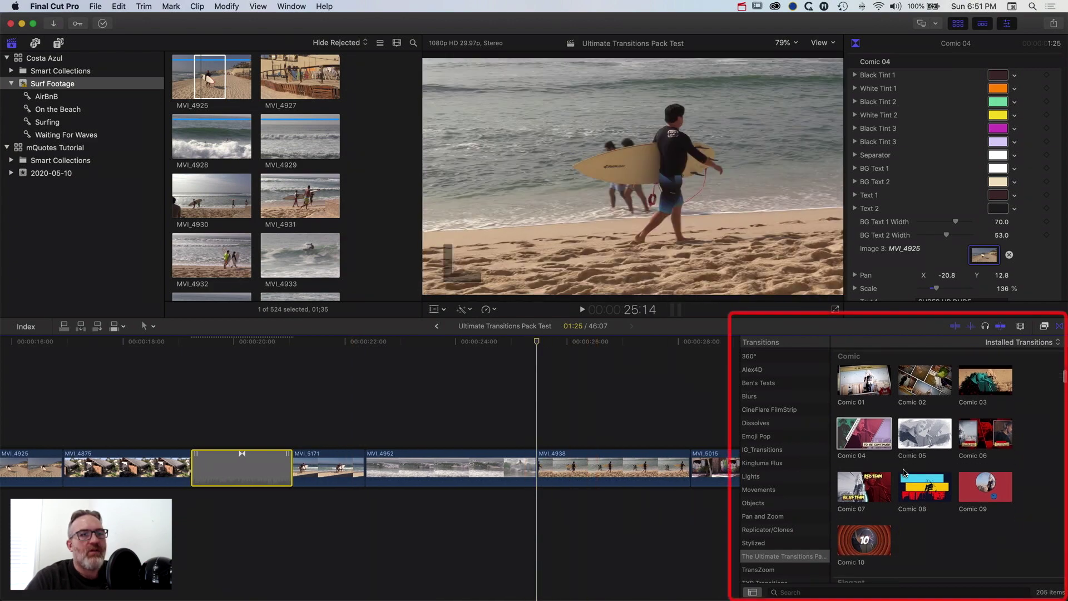
scroll(905, 473, "down", 4)
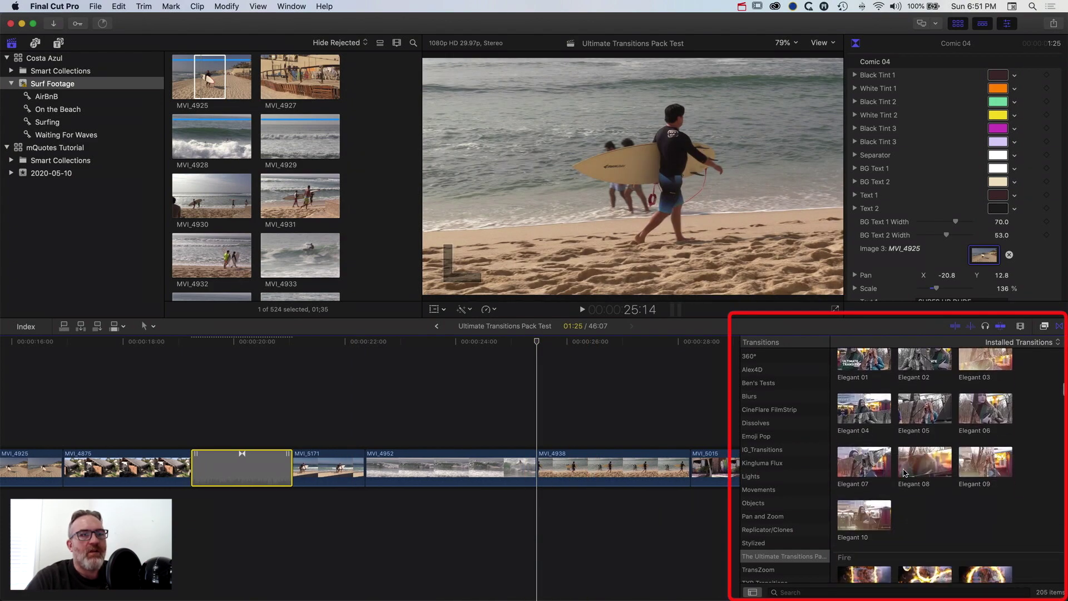
scroll(904, 473, "down", 5)
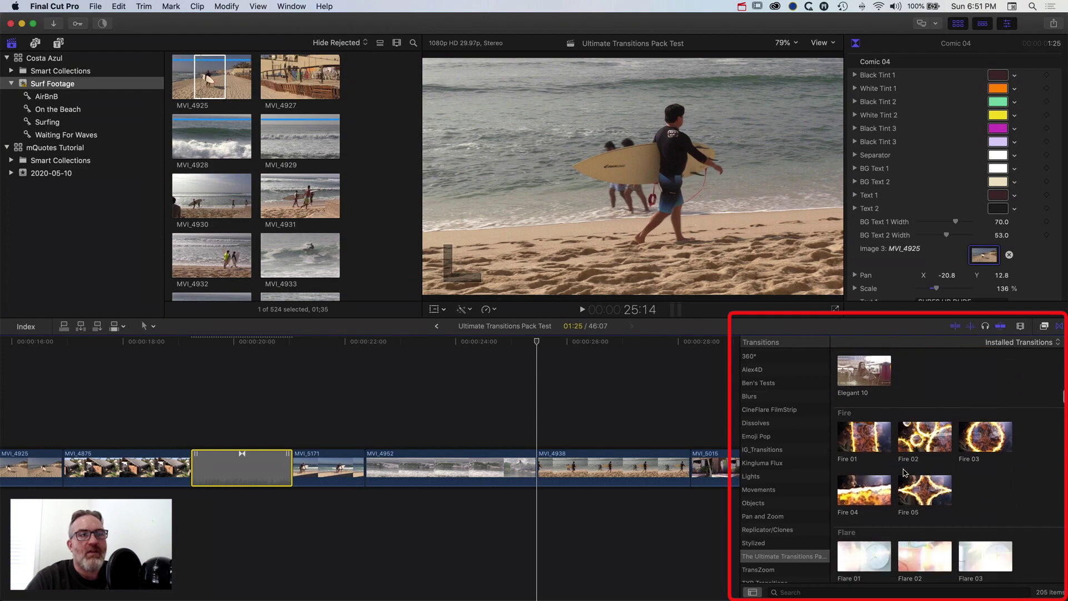
scroll(905, 473, "down", 5)
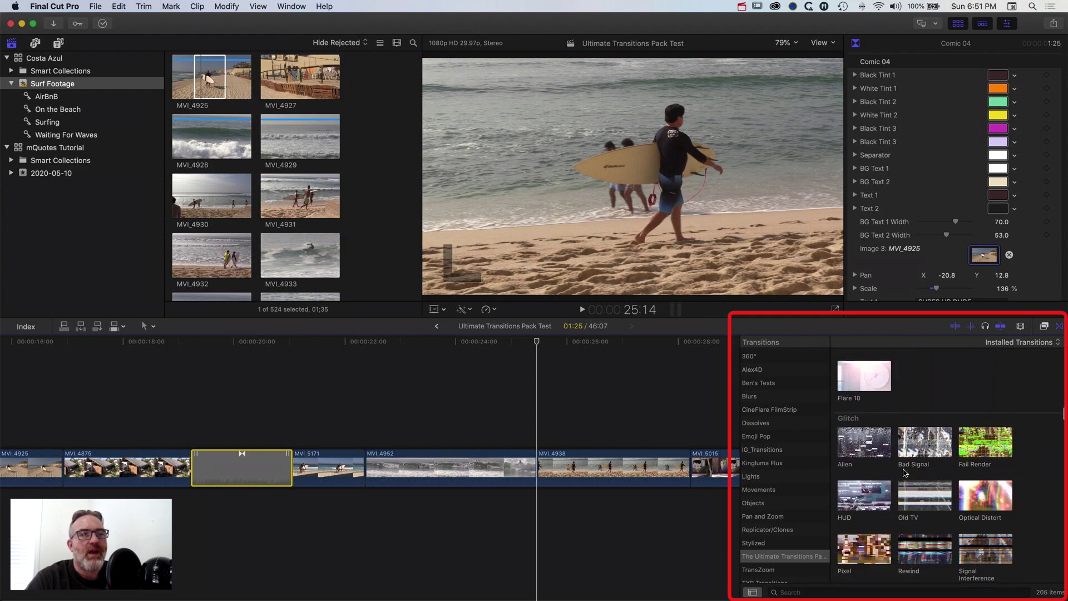
left_click(878, 381)
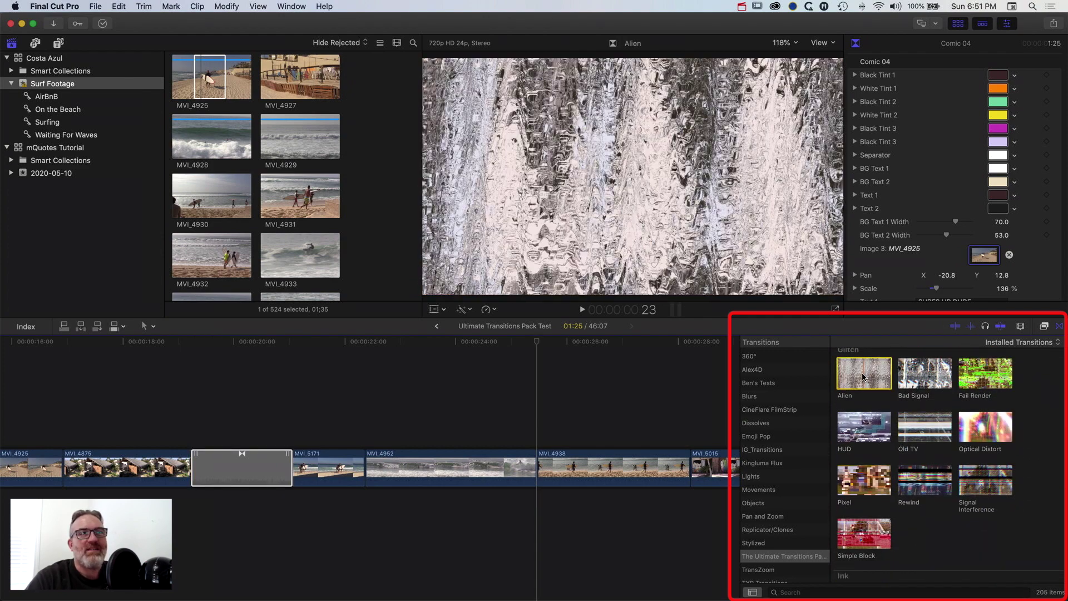
left_click(988, 379)
left_click_drag(982, 378, 537, 467)
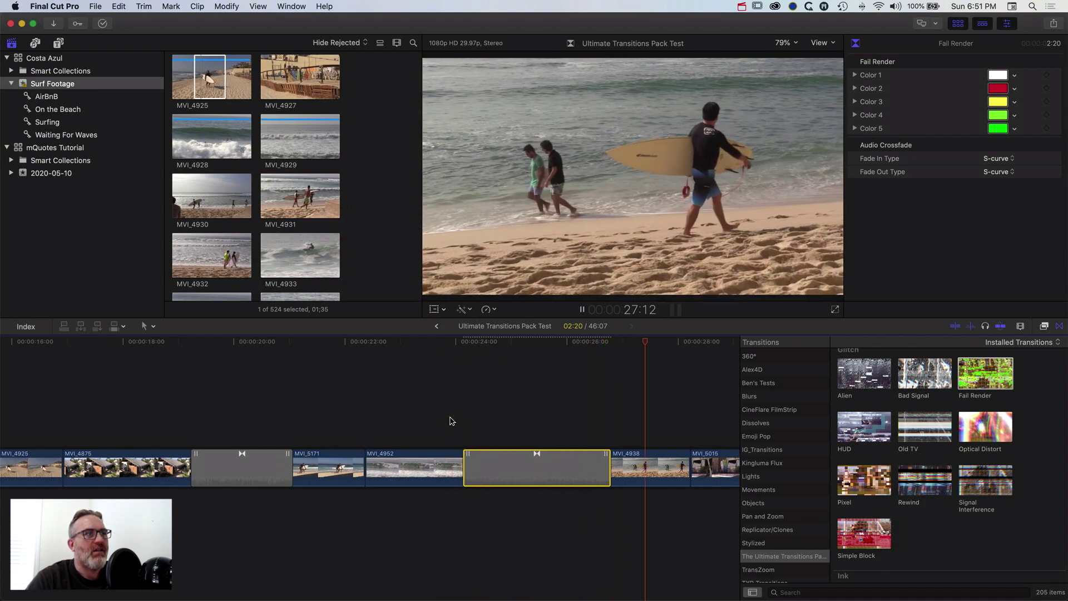
Stop playback and move clip MVI_4938 ahead of MVI_4952, with the Fail Render transition between them
key("space")
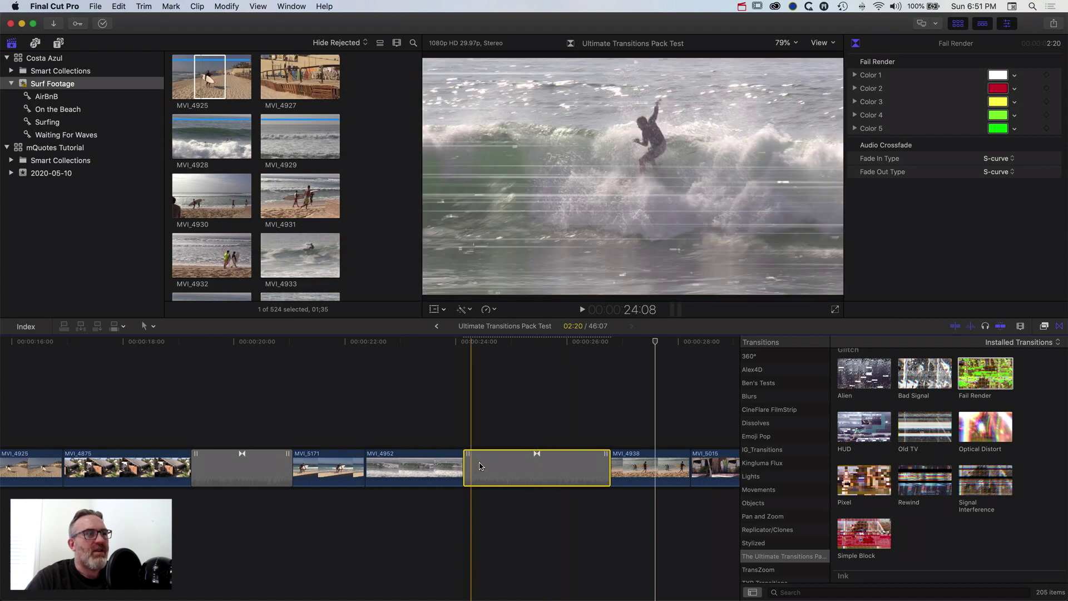
left_click_drag(646, 472, 401, 465)
left_click_drag(638, 469, 528, 462)
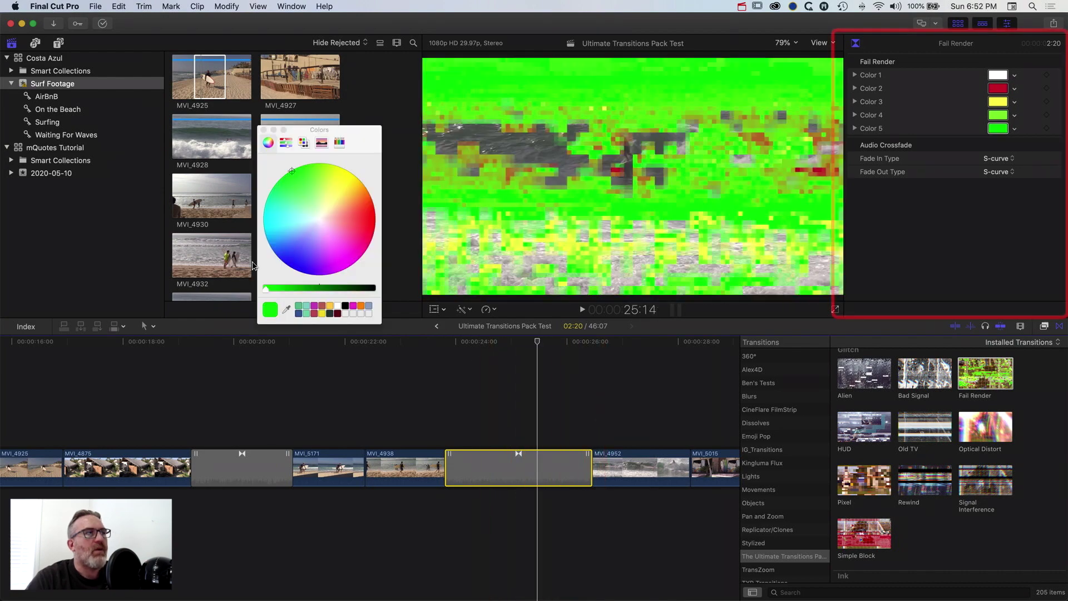
Park the playhead on clip MVI_4952 and set Fail Render's Color 5 to a dark green sampled from the wave
left_click_drag(539, 344, 619, 349)
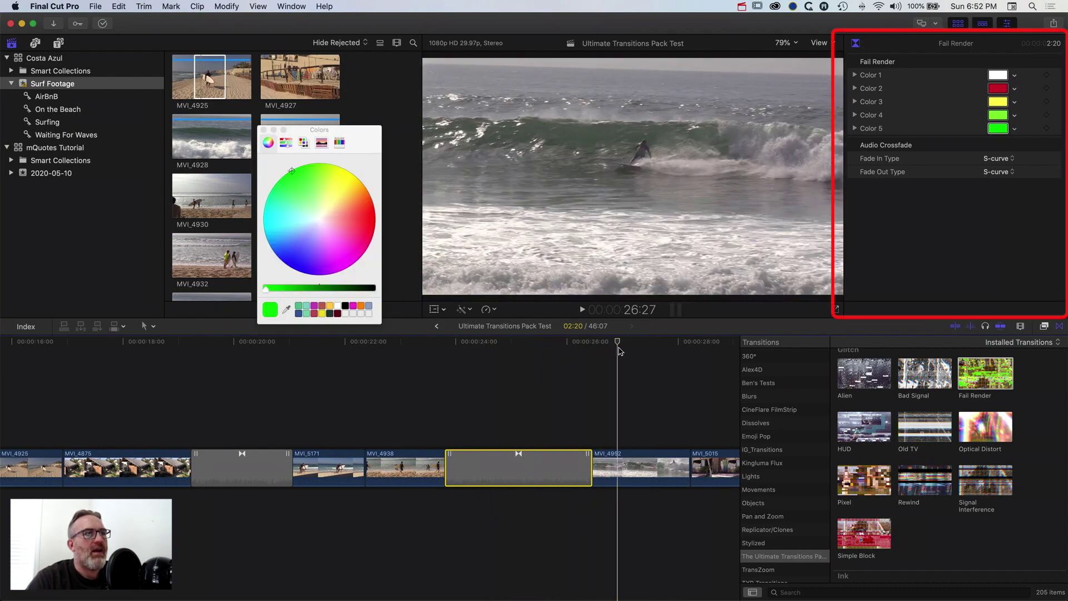
left_click(286, 309)
left_click(567, 138)
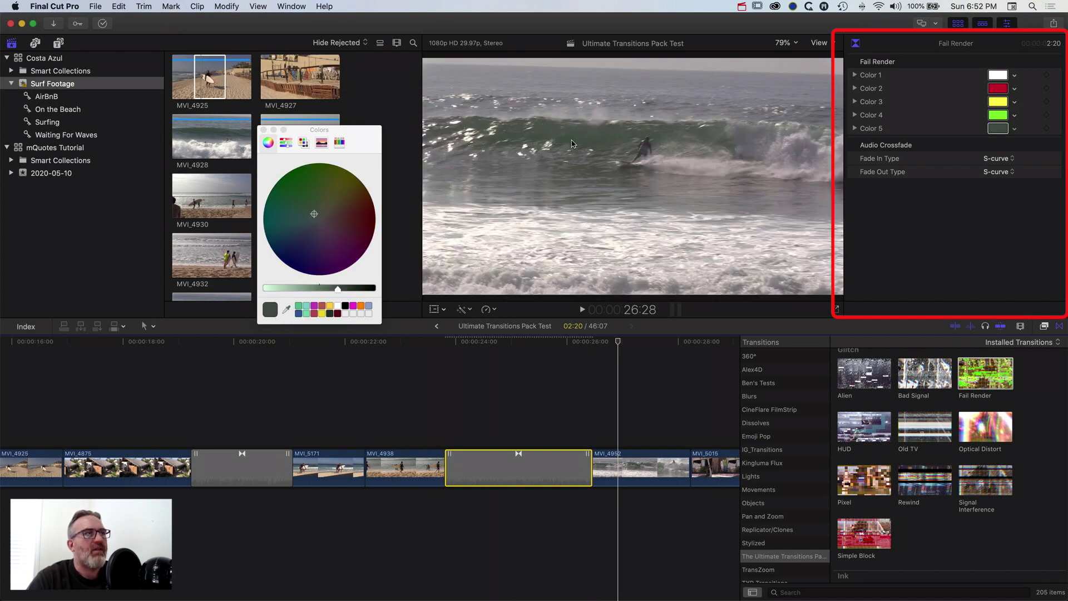
Set the Fail Render transition's Color 2 to magenta and Color 3 to orange, and close the color picker
left_click_drag(625, 349, 474, 349)
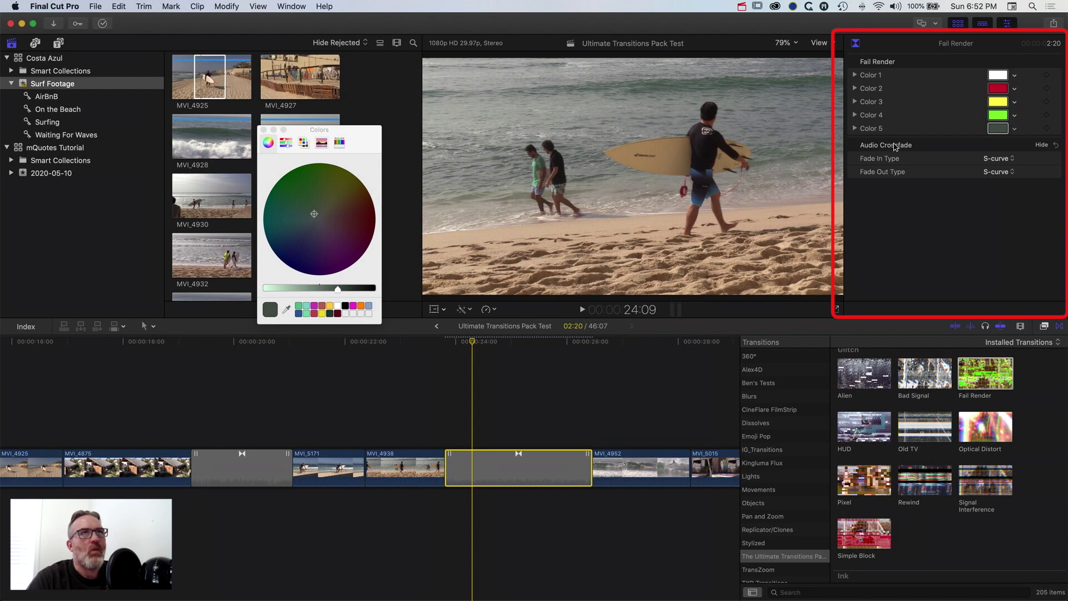
left_click(998, 90)
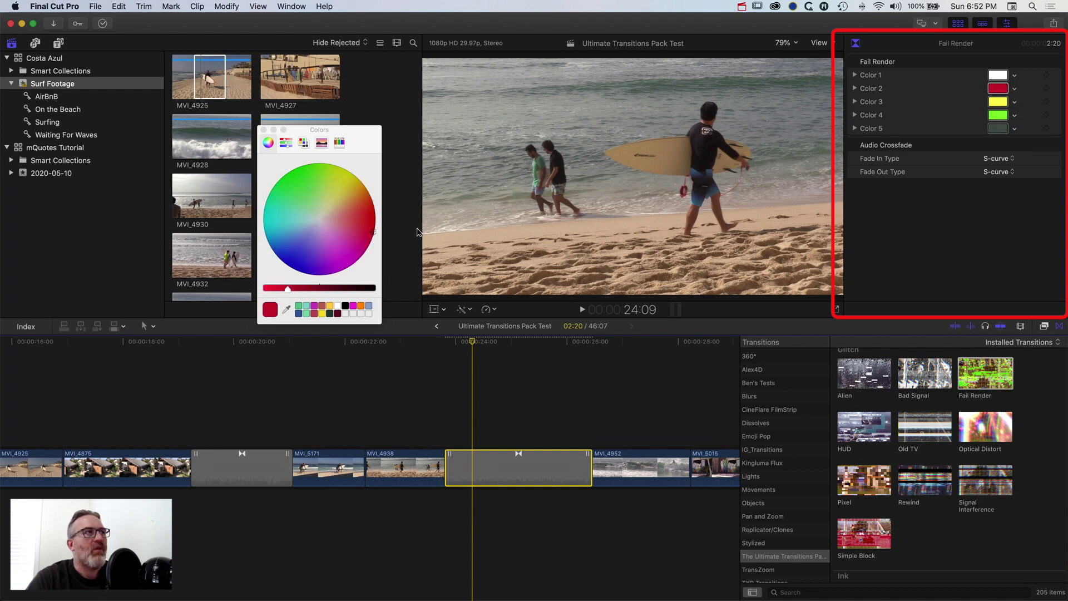
left_click(315, 306)
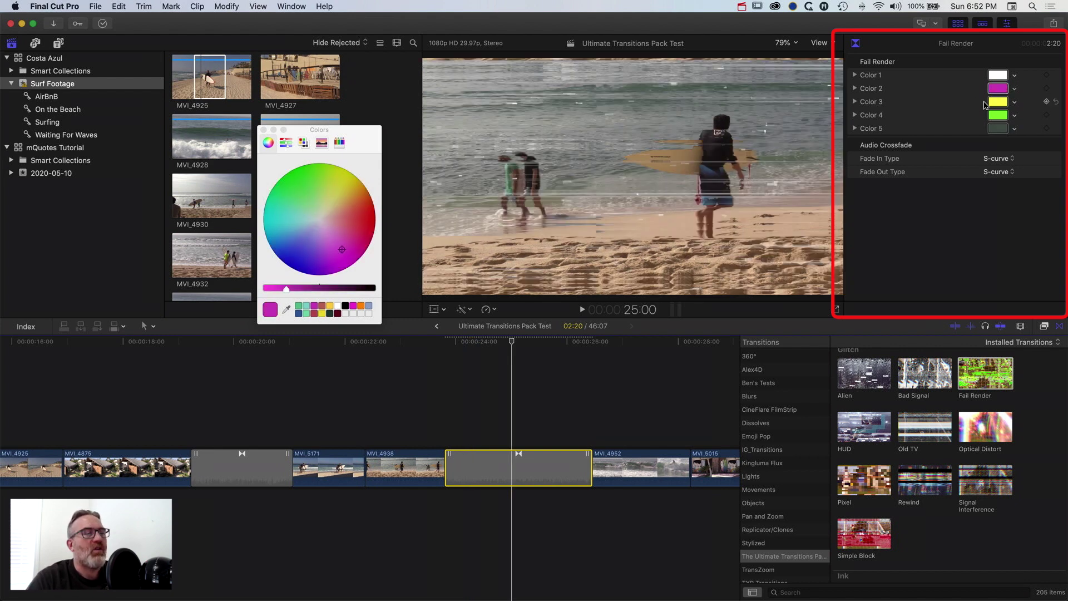
left_click(989, 104)
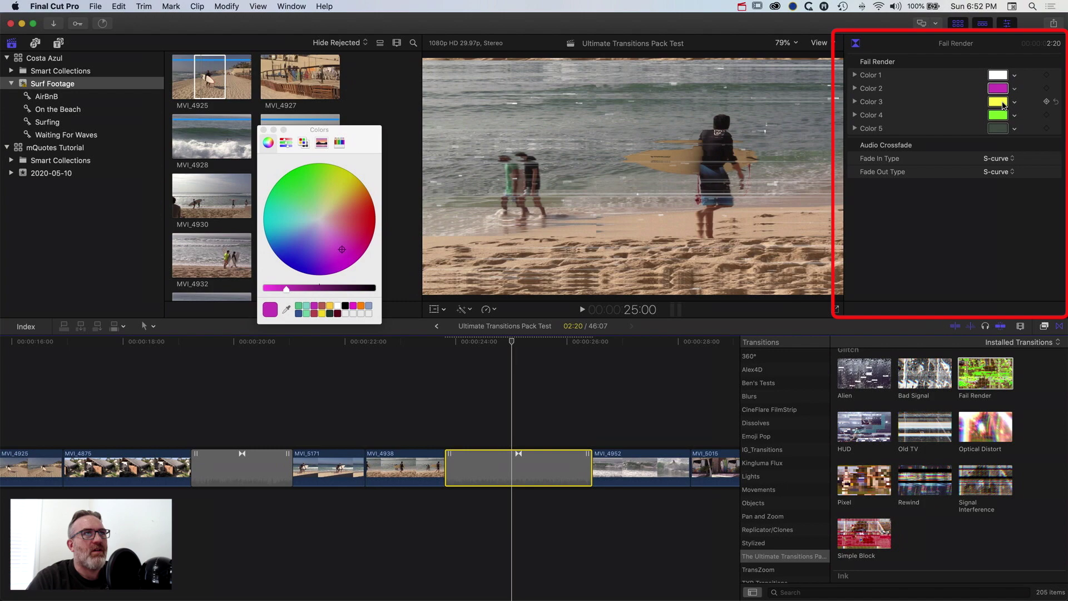
left_click(362, 307)
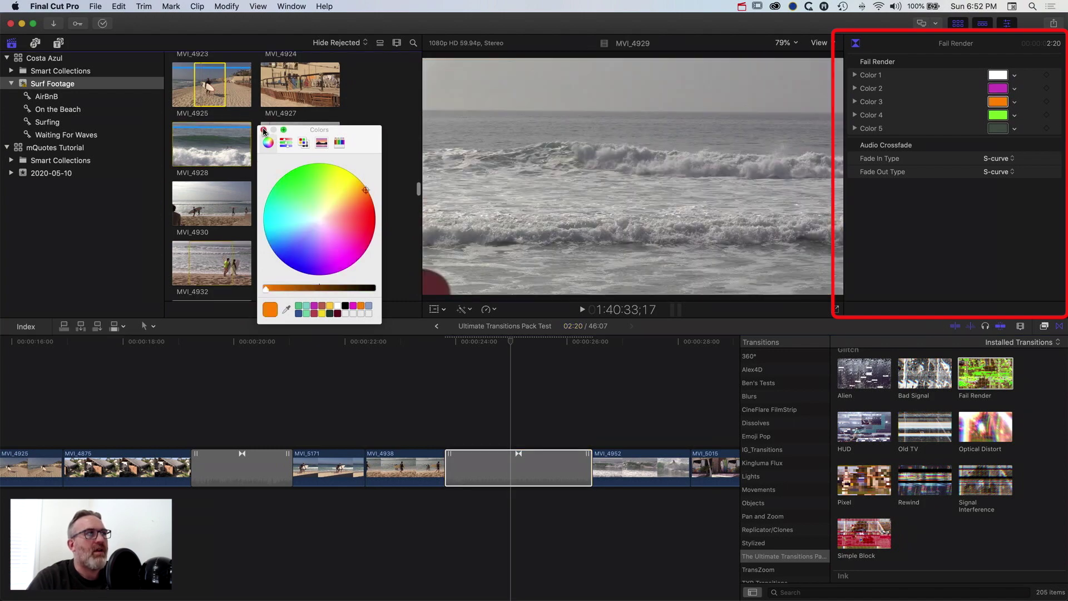
left_click(263, 130)
Play back the recolored Fail Render transition from clip MVI_4938
left_click(433, 344)
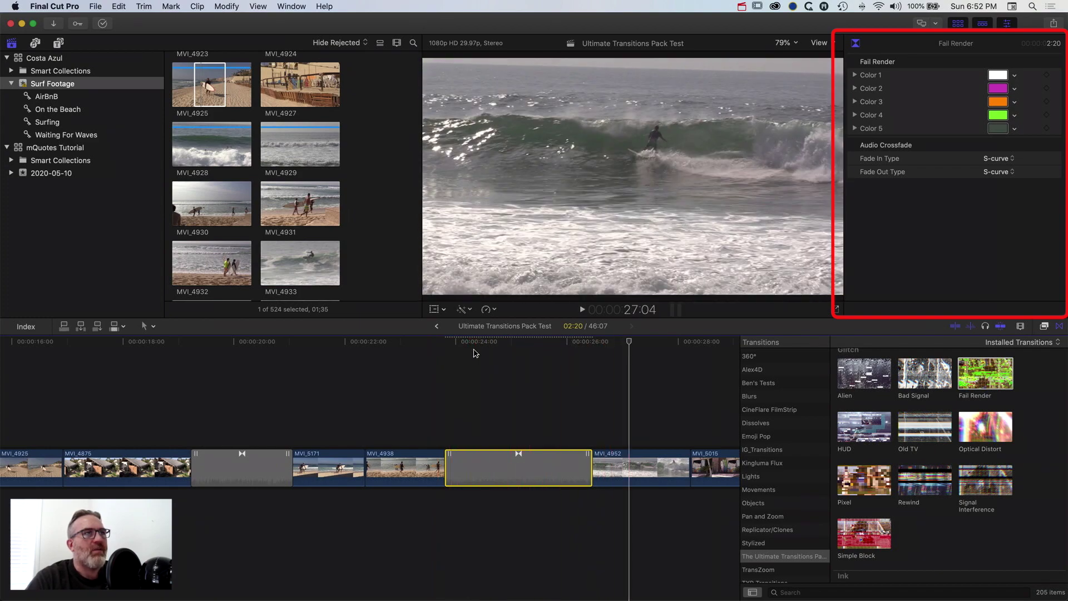
left_click(422, 349)
key("space")
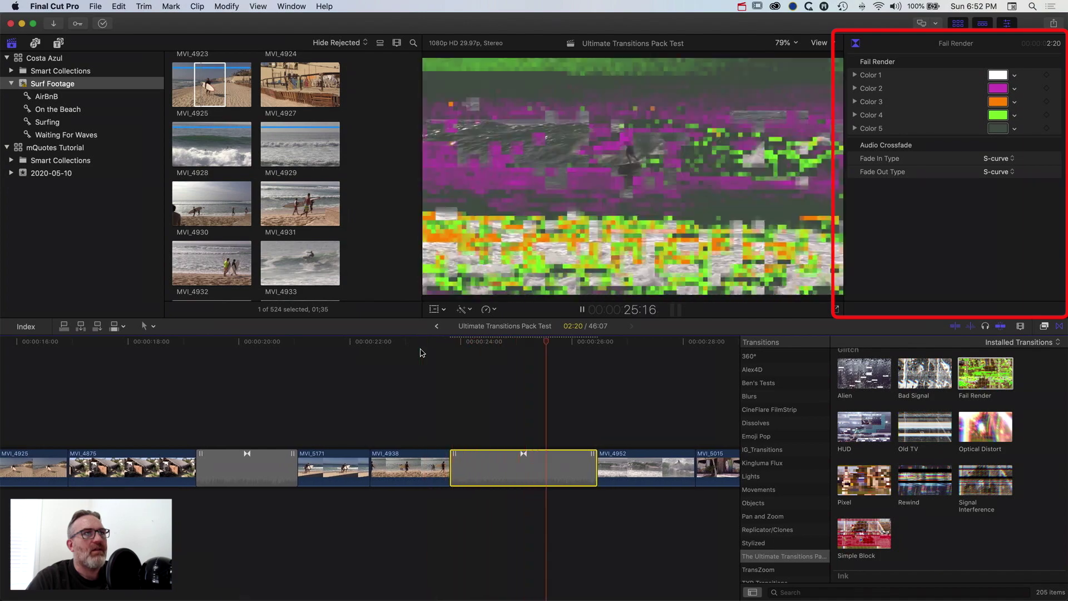
key("space")
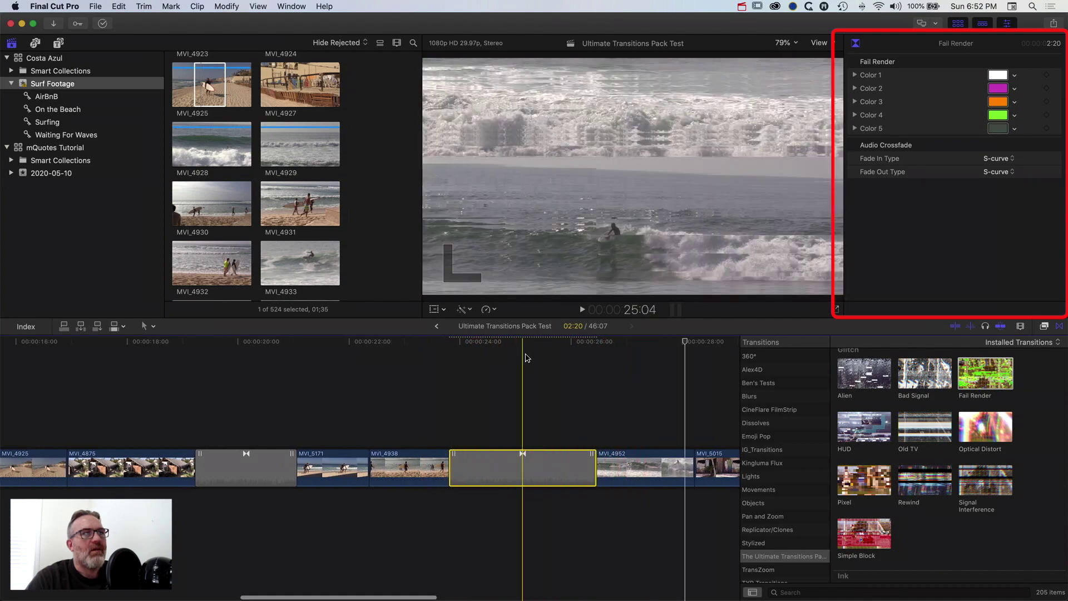
Browse past the Glitch transitions to the Ink category and apply Ink 03 between clips MVI_4952 and MVI_5015
left_click(988, 432)
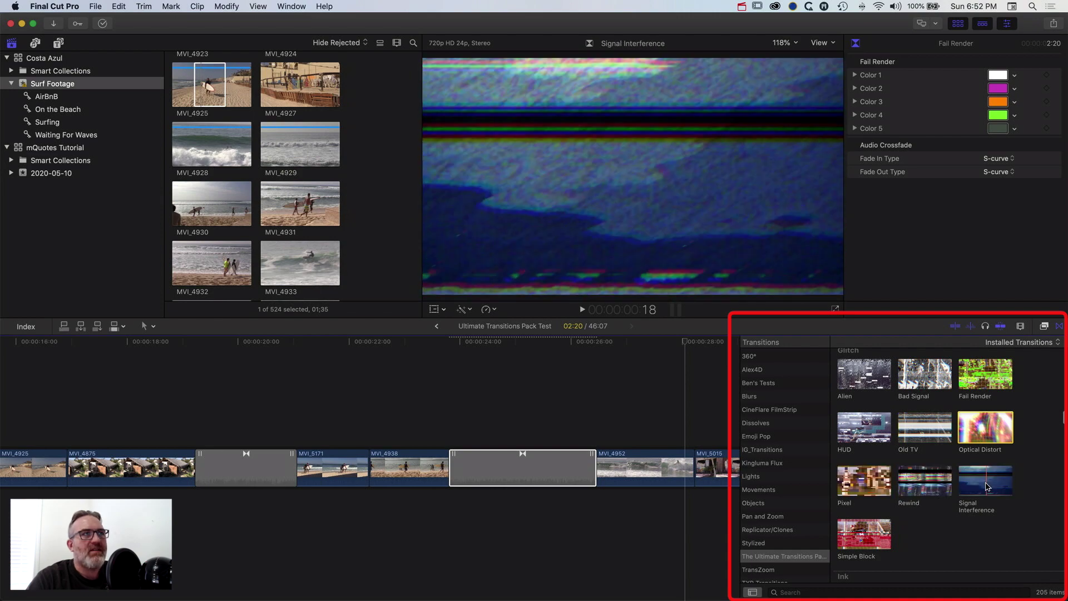
scroll(919, 503, "down", 1)
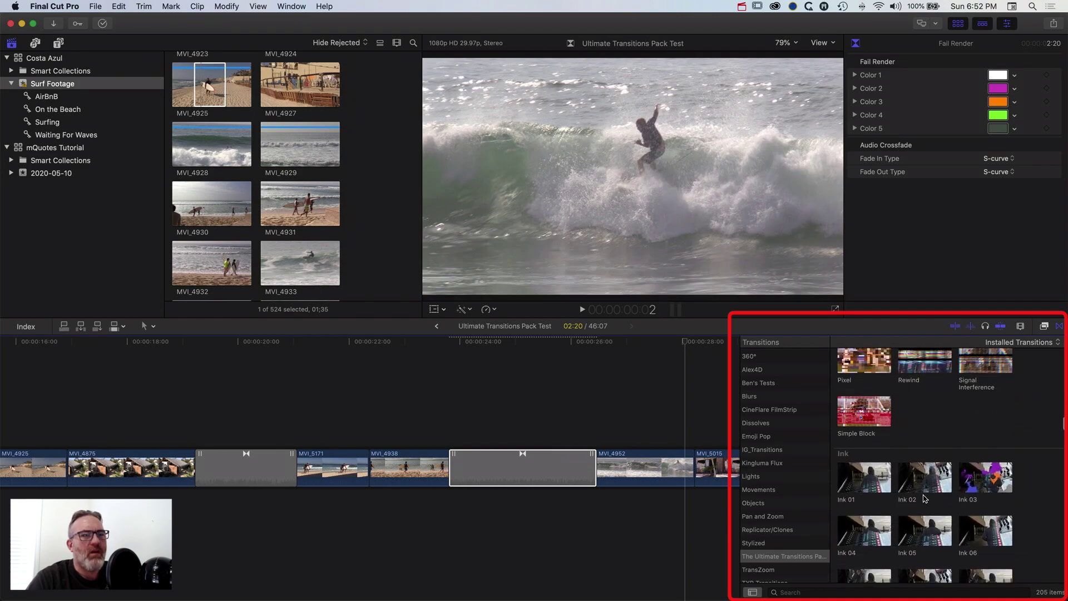
scroll(925, 496, "up", 1)
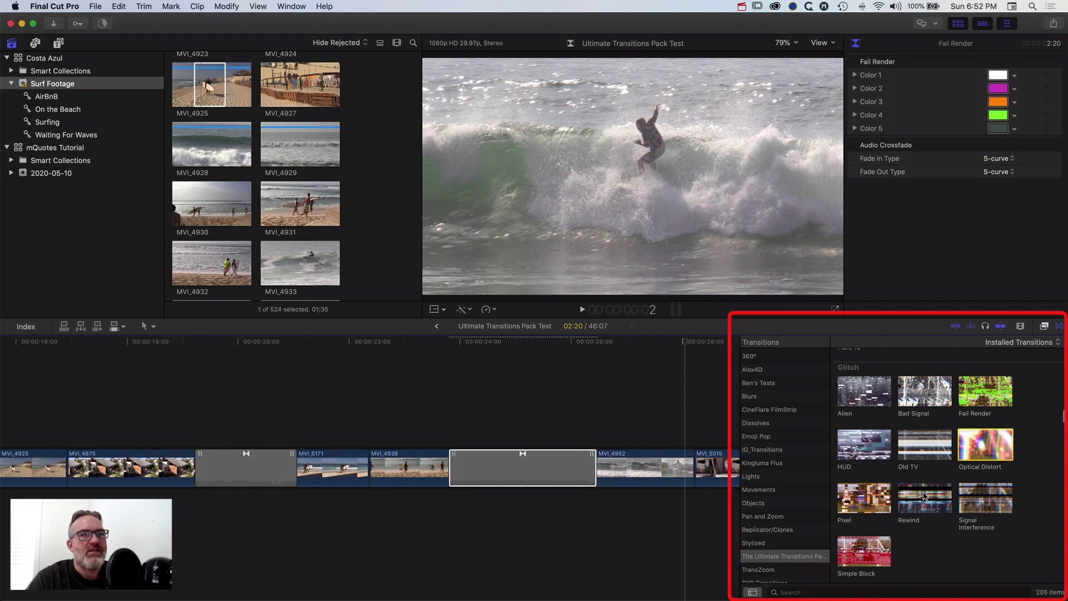
scroll(925, 495, "down", 4)
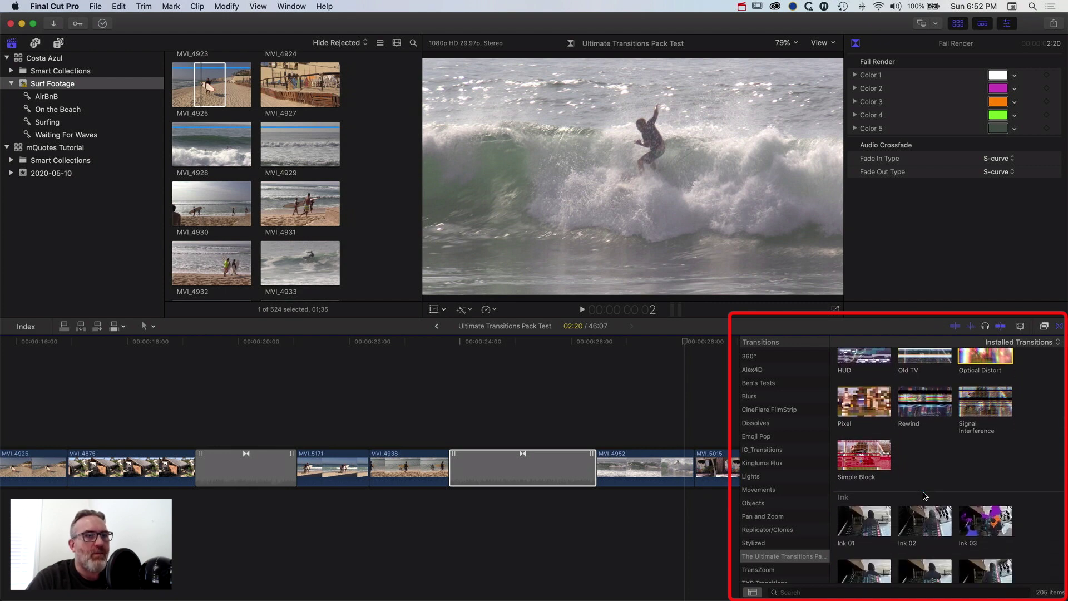
scroll(924, 496, "down", 2)
left_click(982, 486)
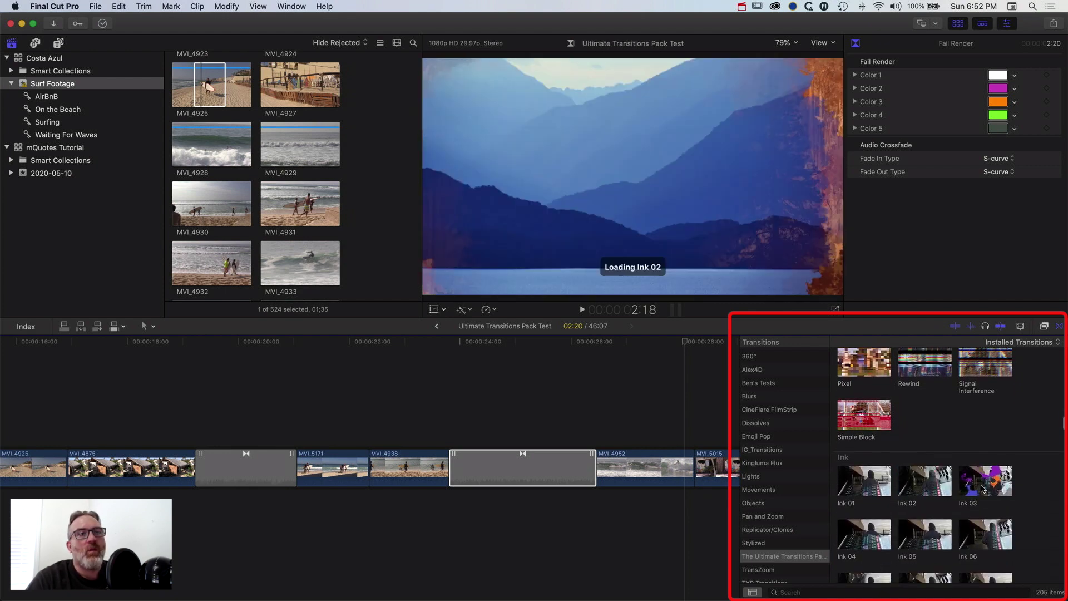
left_click_drag(982, 486, 696, 466)
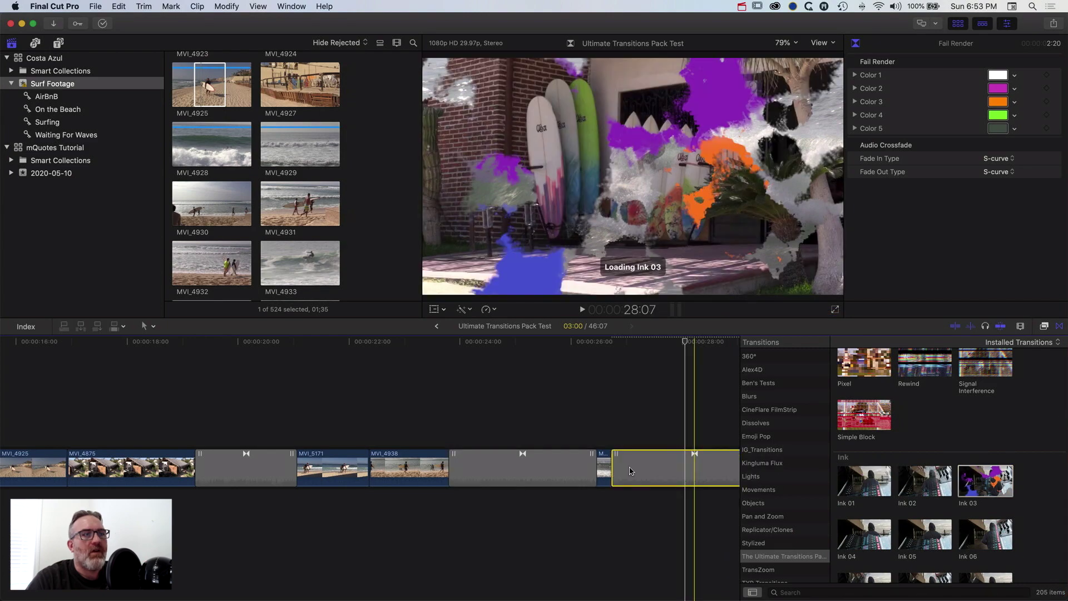
Shorten the Ink 03 transition to 1:24 and play it back from clip MVI_4952
left_click_drag(614, 465, 638, 465)
scroll(565, 475, "right", 5)
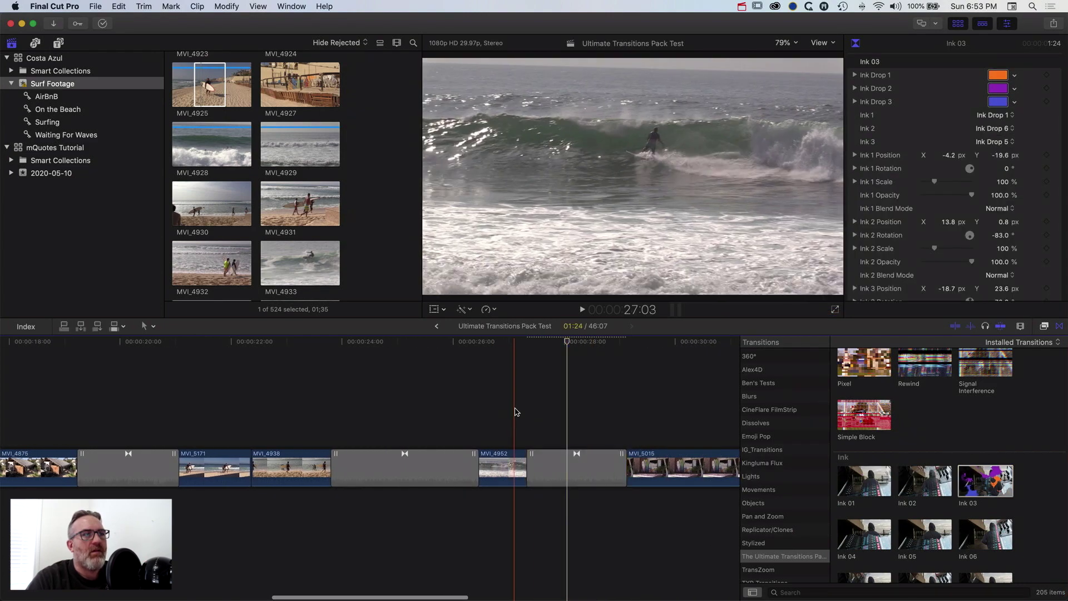
left_click(514, 412)
key("space")
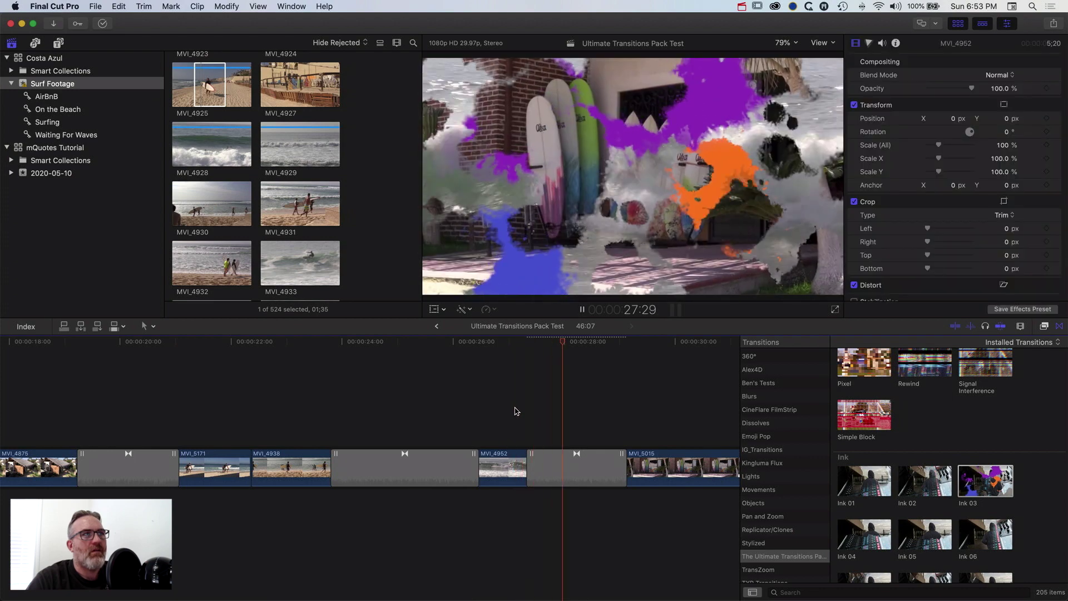
Set the Ink 03 transition's Ink Drop 1 color to a green sampled from the surfboard footage, and brighten it
left_click(577, 467)
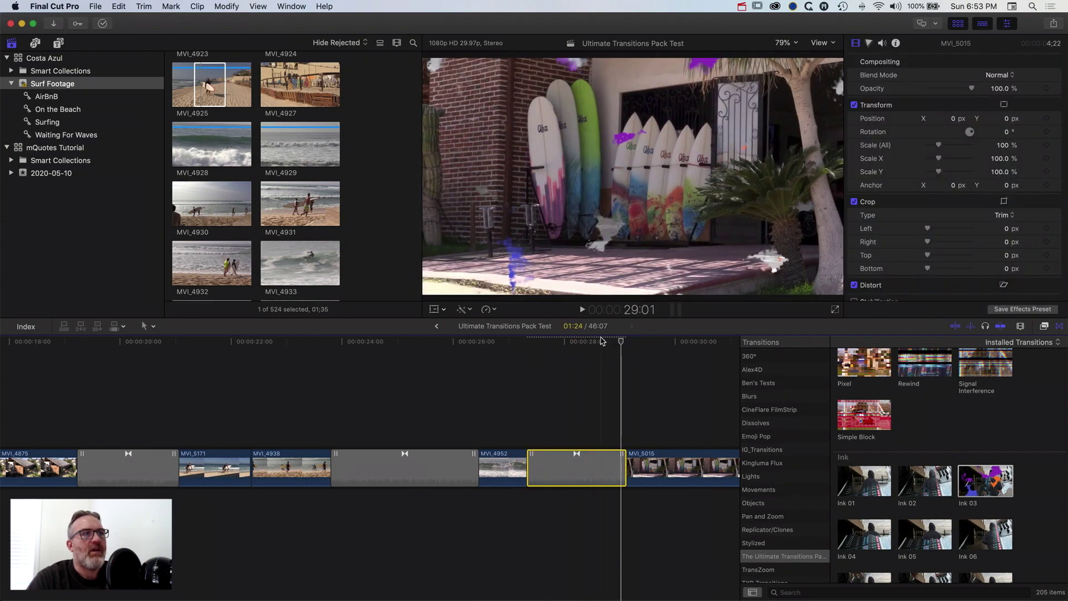
left_click(579, 343)
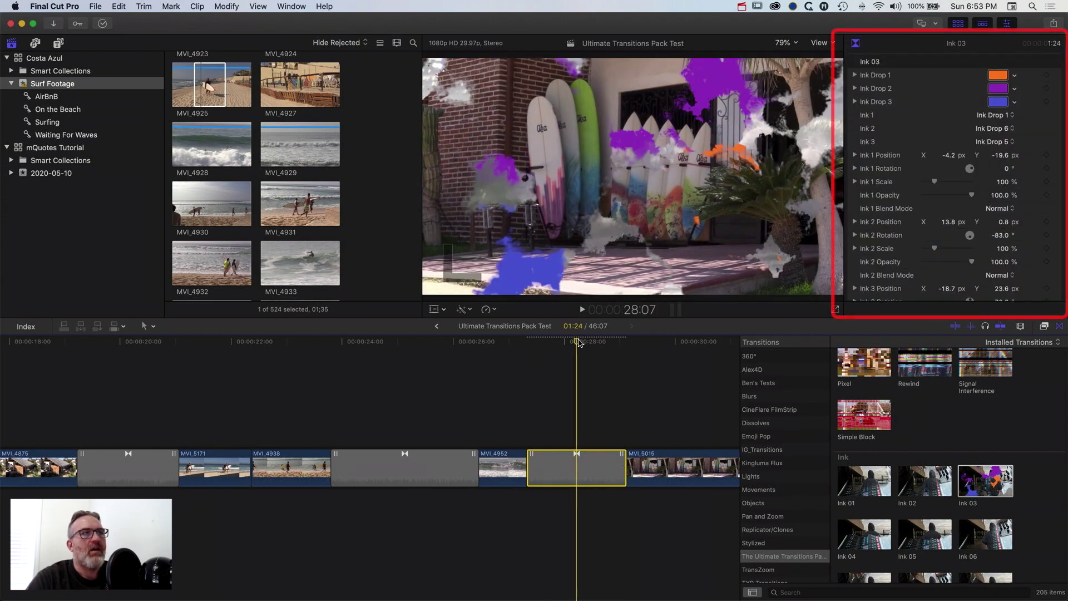
left_click(999, 76)
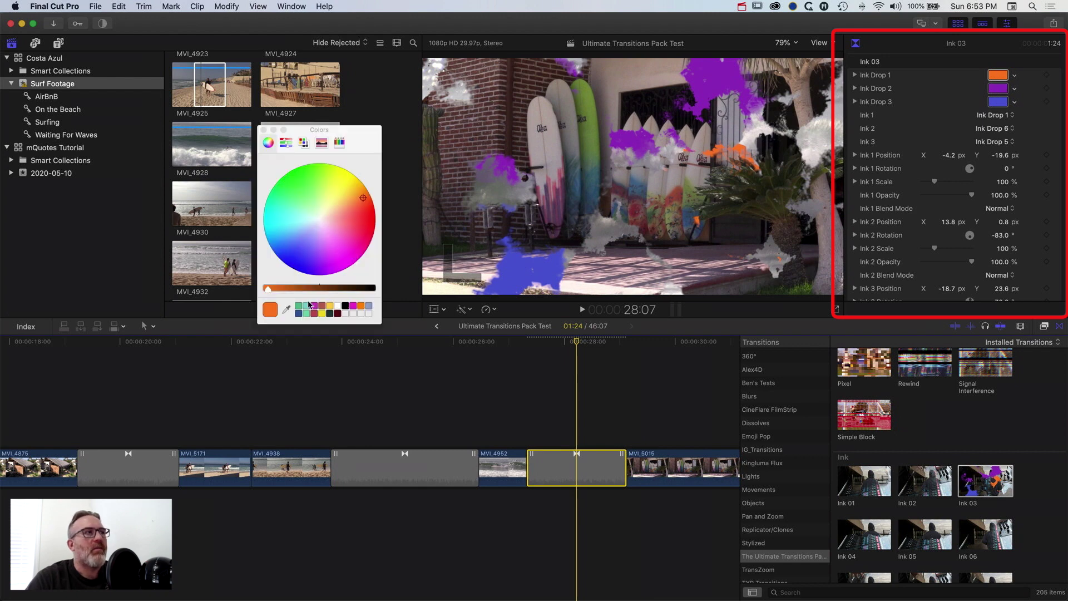
left_click(287, 310)
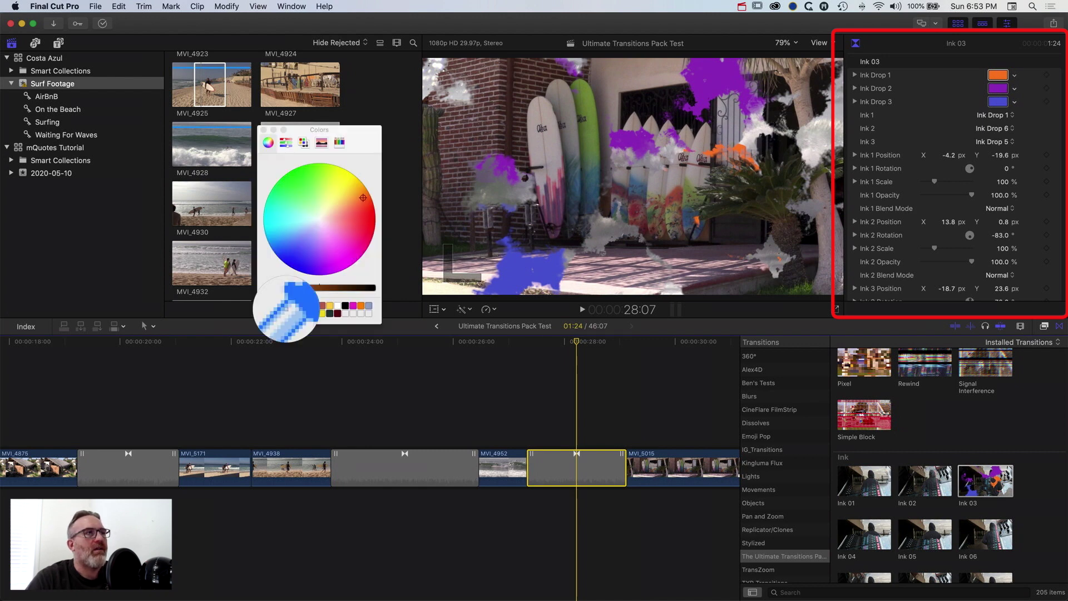
left_click(586, 132)
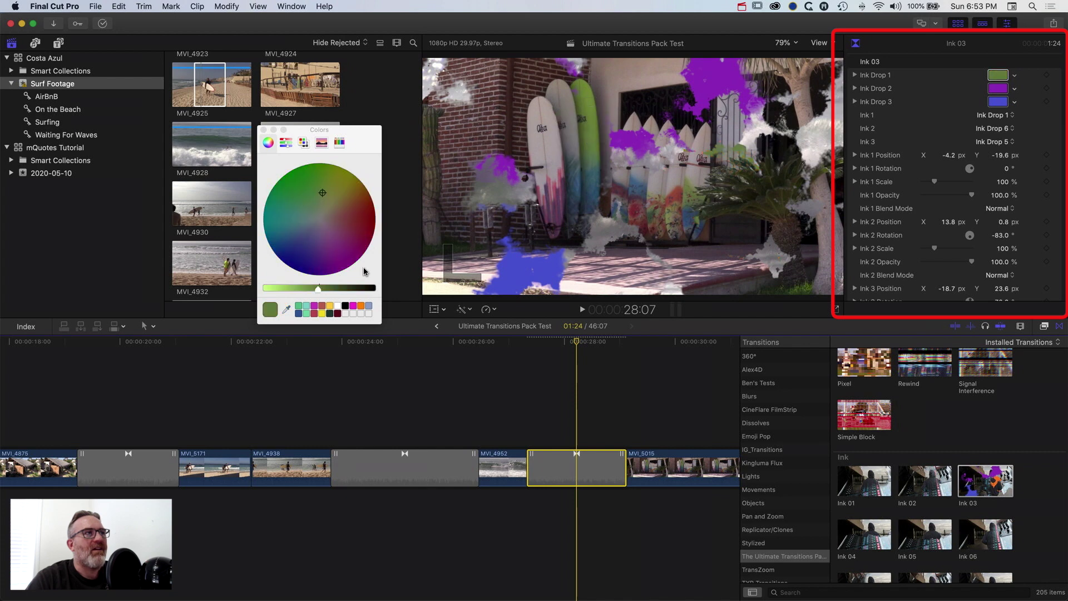
left_click_drag(317, 292, 305, 292)
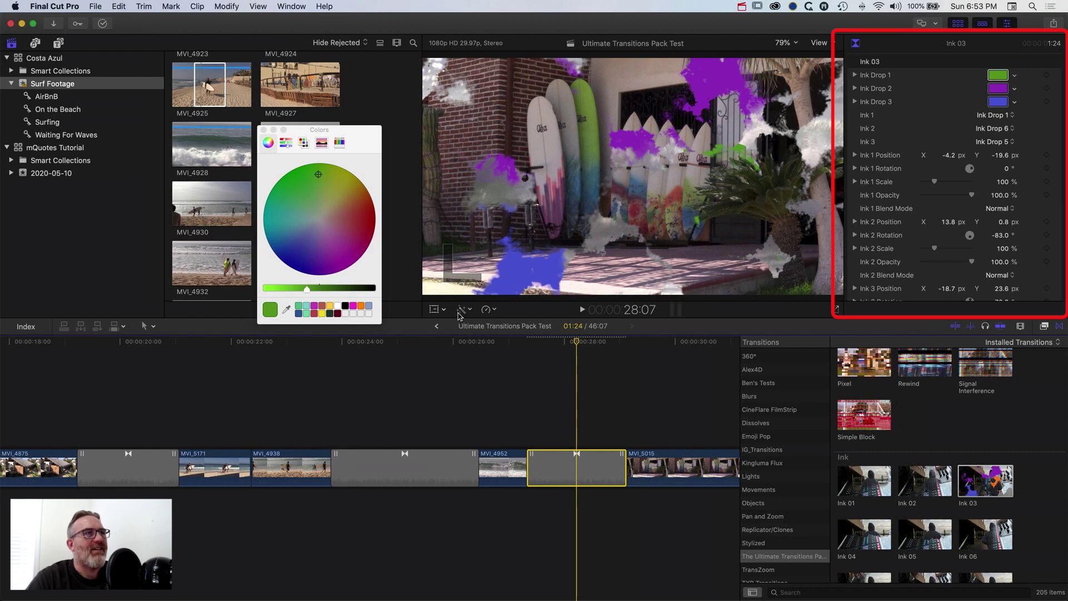
Set Ink Drop 3 to a teal sampled from the surfboards in the viewer, brighten it, and close the color picker
left_click(1000, 104)
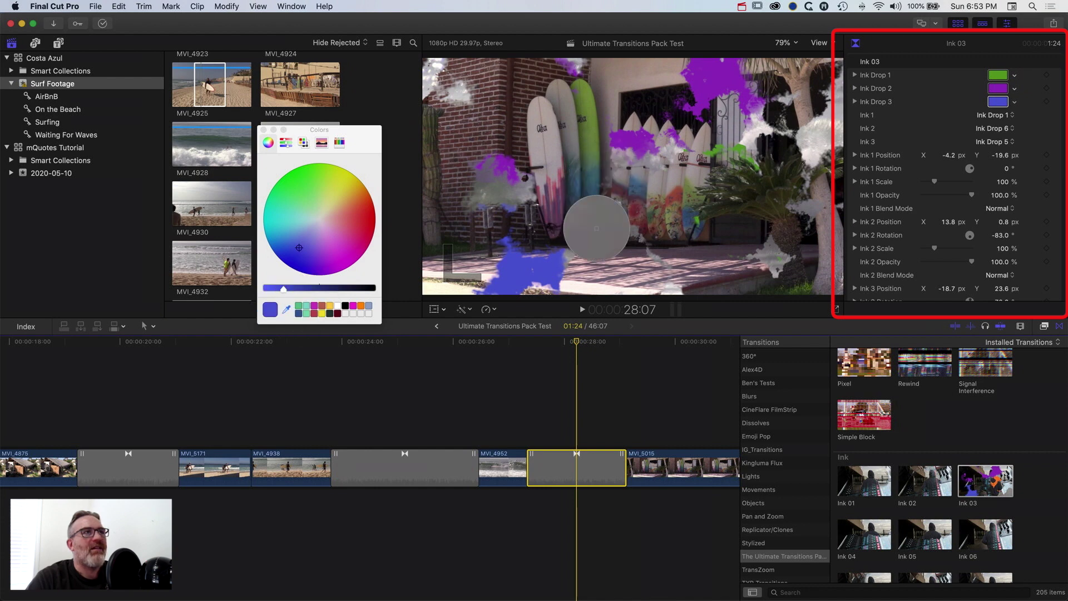
left_click(590, 176)
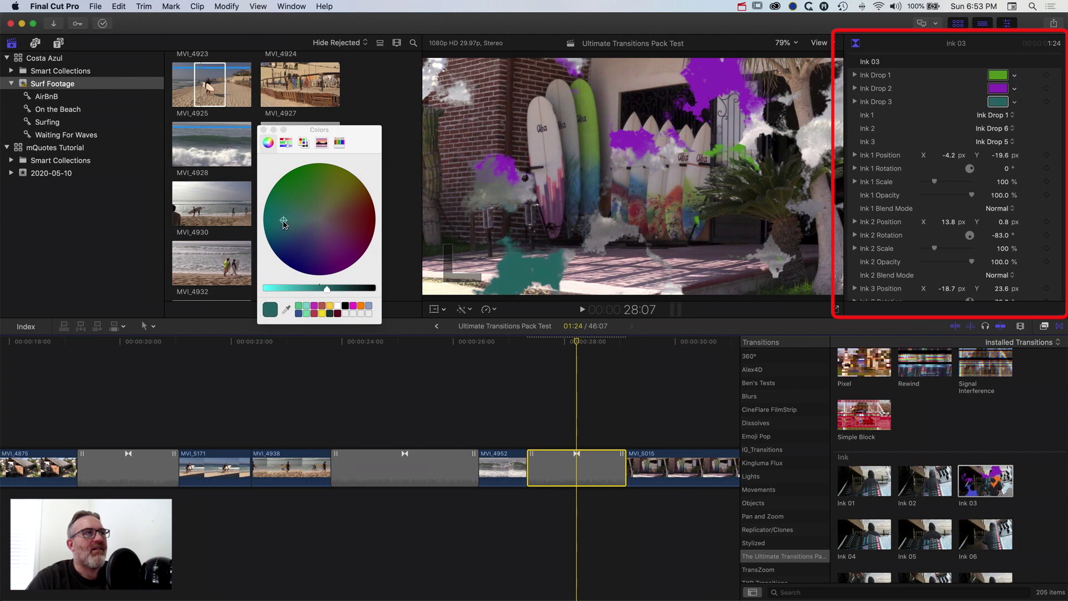
left_click_drag(326, 289, 304, 290)
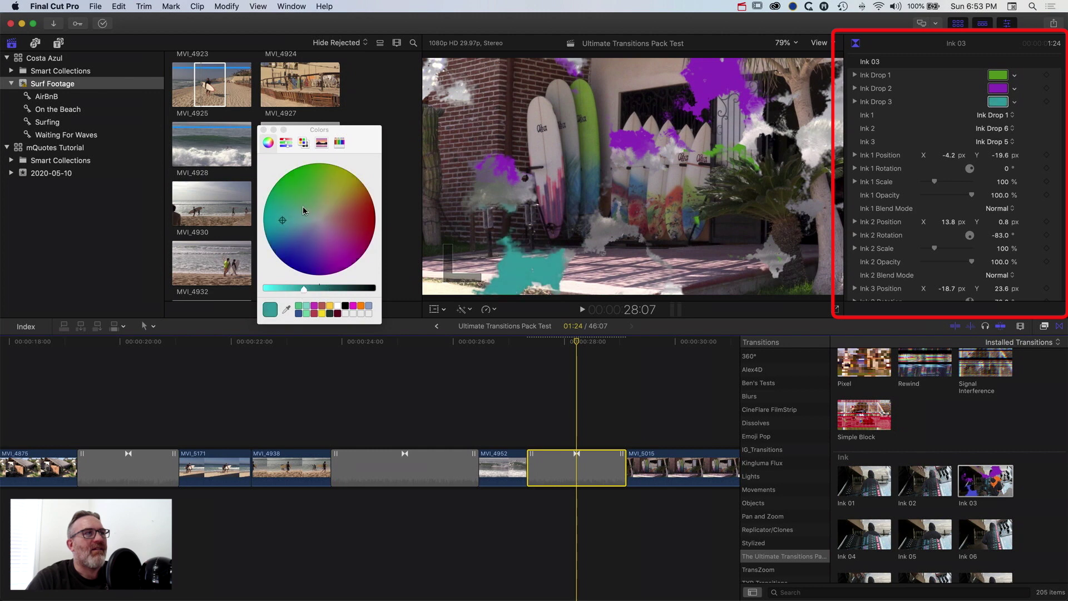
left_click(273, 129)
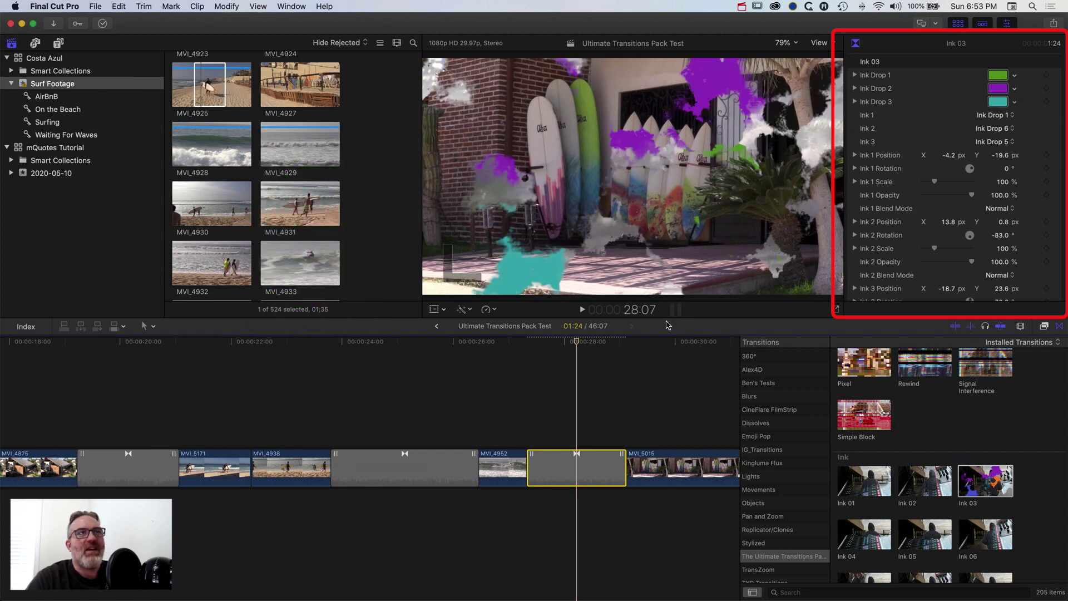
With the frame at 27:16 showing, shift the Ink 2 Position to X 8.0 px and Y -0.7 px
mouse_move(581, 344)
left_mouse_down()
mouse_move(512, 348)
mouse_move(600, 352)
mouse_move(533, 353)
mouse_move(590, 355)
mouse_move(580, 347)
left_mouse_up()
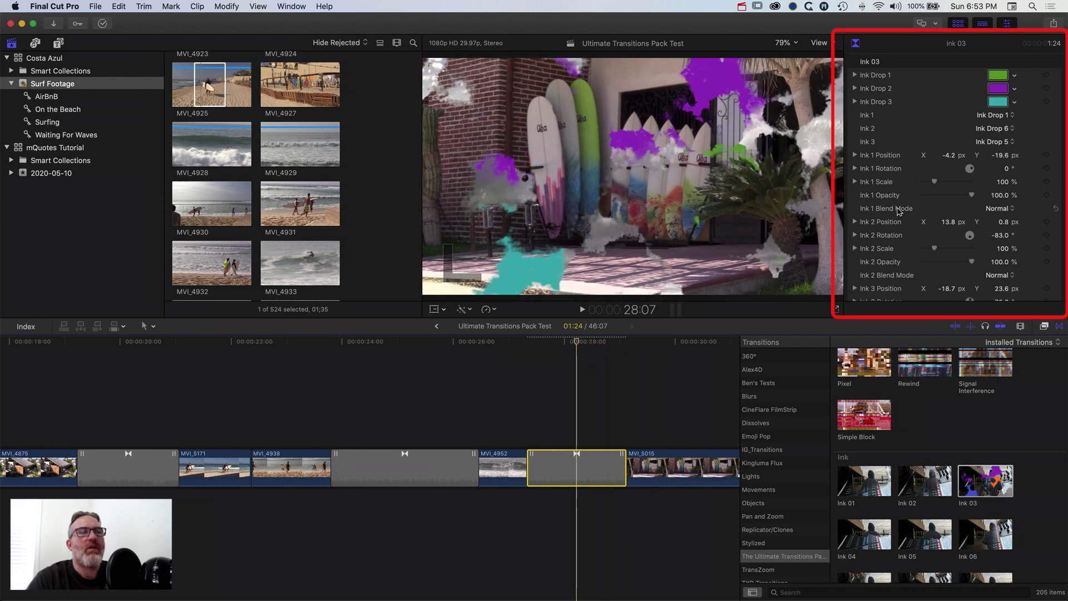
mouse_move(586, 343)
left_mouse_down()
mouse_move(625, 343)
mouse_move(540, 346)
left_mouse_up()
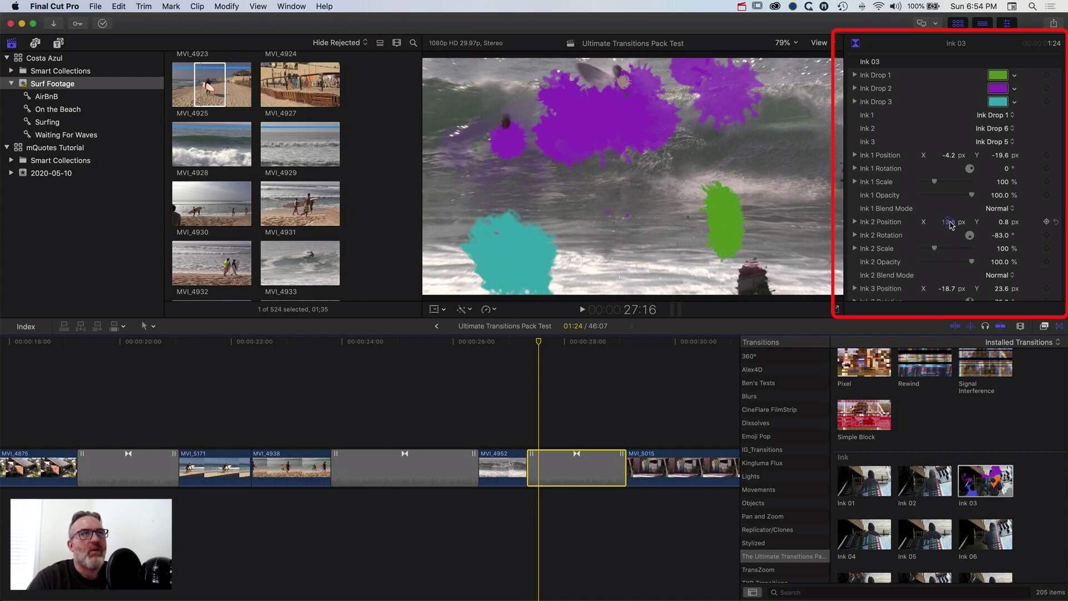
left_click_drag(948, 221, 1002, 223)
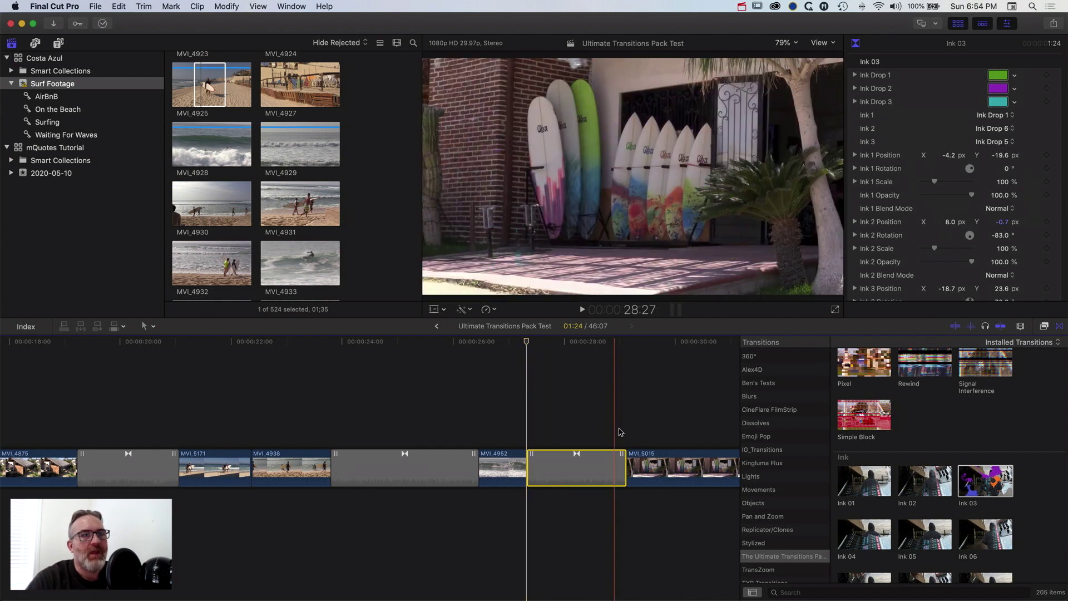
Browse to the Light Leak category, apply Leak 07 between clips MVI_5015 and MVI_4922, and play it back
scroll(948, 519, "down", 10)
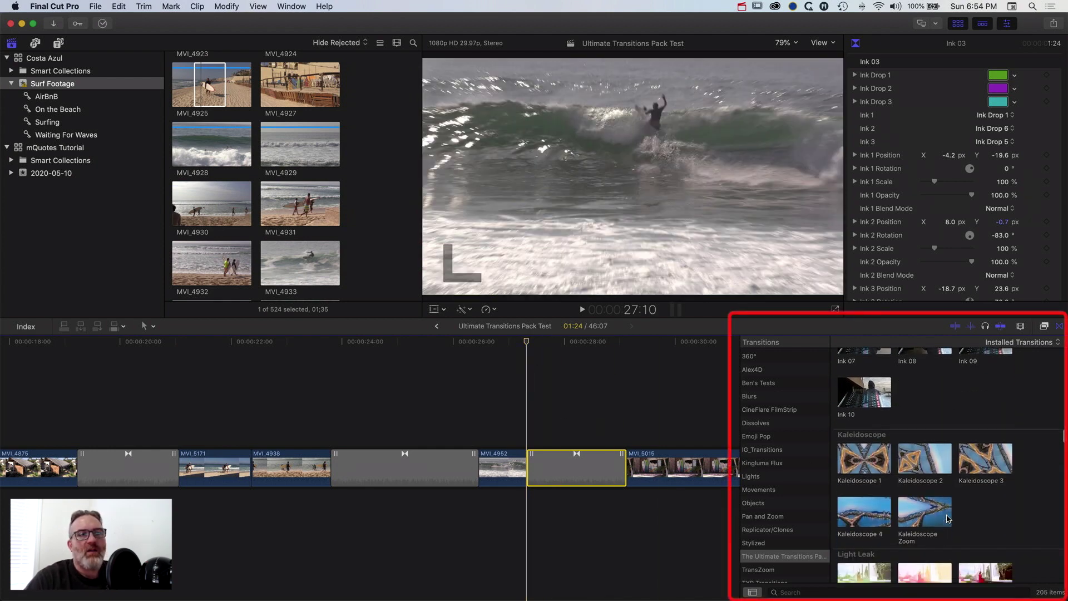
scroll(948, 519, "down", 6)
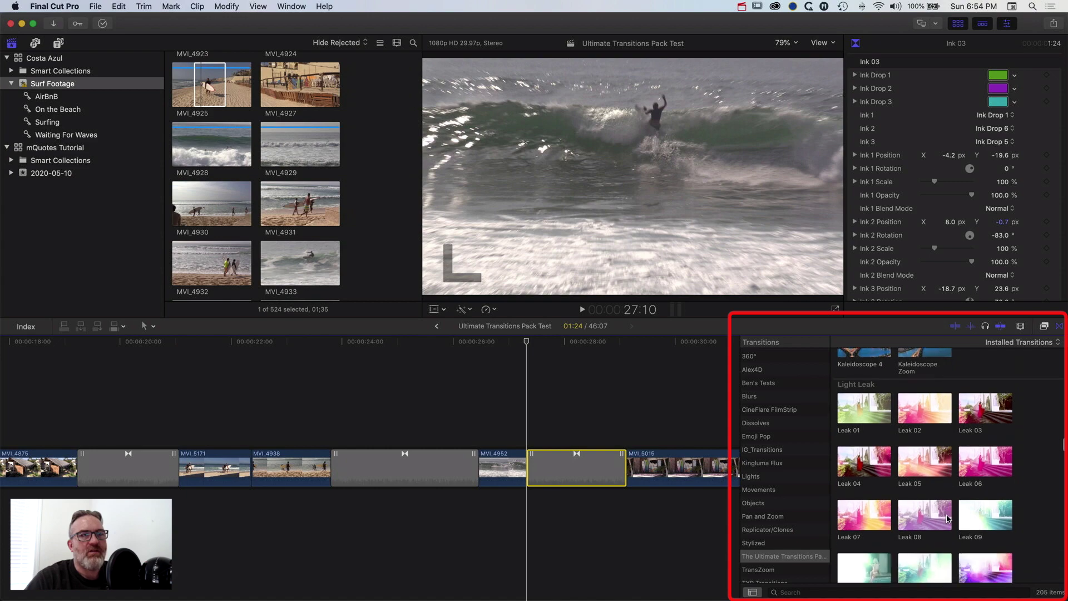
left_click_drag(868, 470, 469, 467)
key("space")
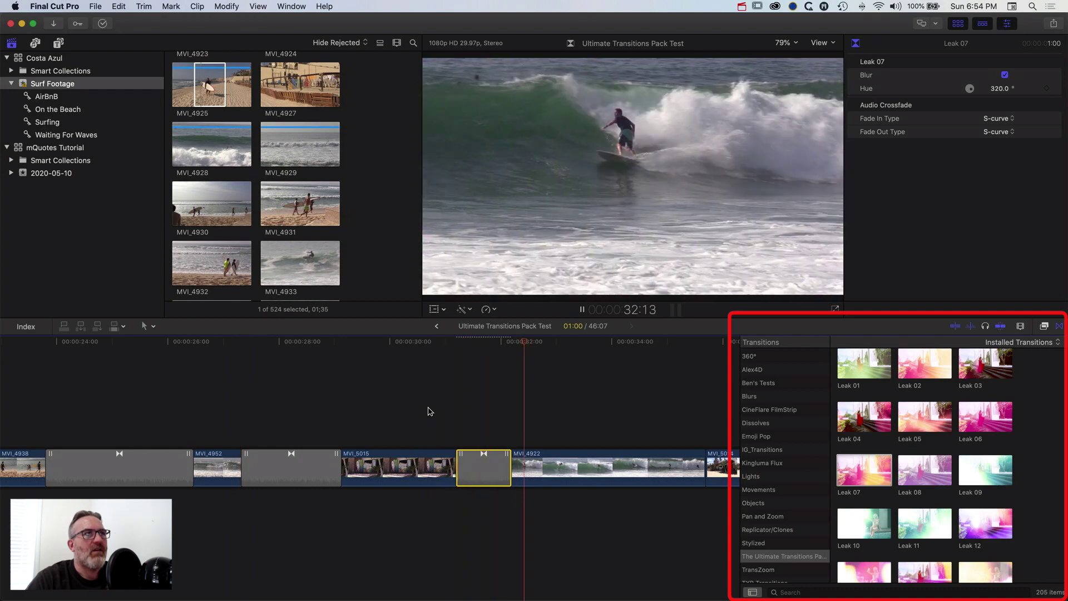
Lengthen the Leak 07 transition slightly and play it back from clip MVI_5015
key("space")
left_click_drag(510, 468, 518, 468)
left_click(436, 402)
key("space")
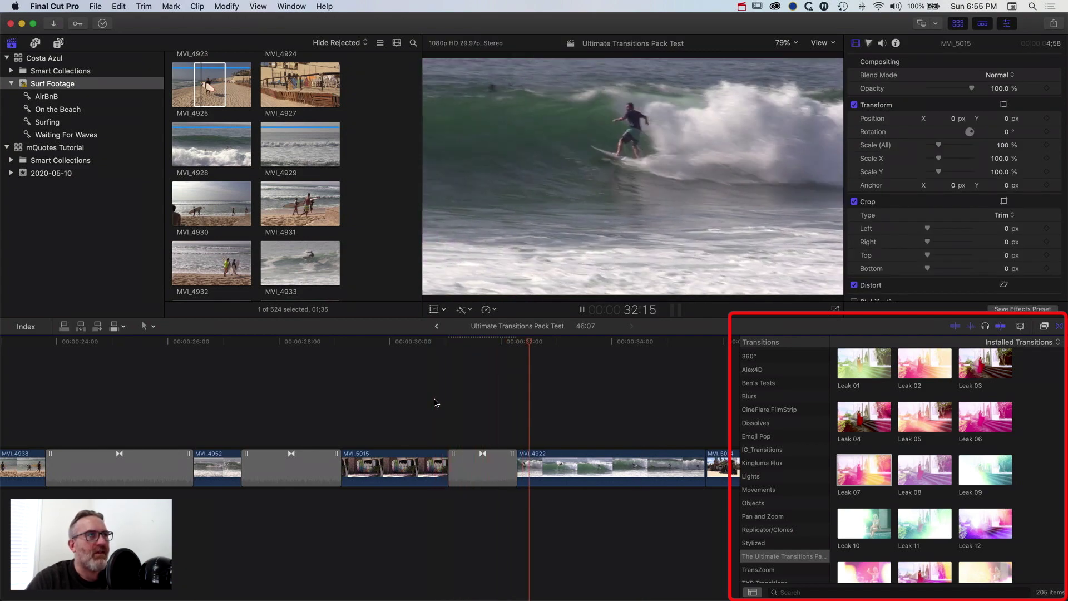
scroll(622, 436, "right", 2)
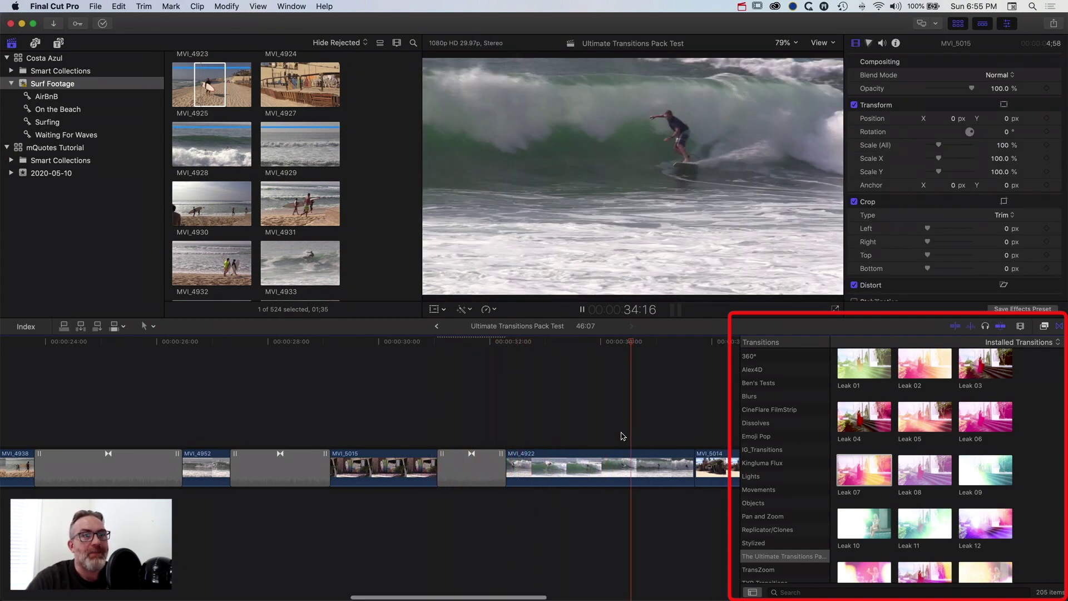
key("space")
Browse past the Parallax transitions to the Shape Wipe category and apply Shape Wipe 11 between clips MVI_5000 and MVI_4952
scroll(900, 522, "down", 5)
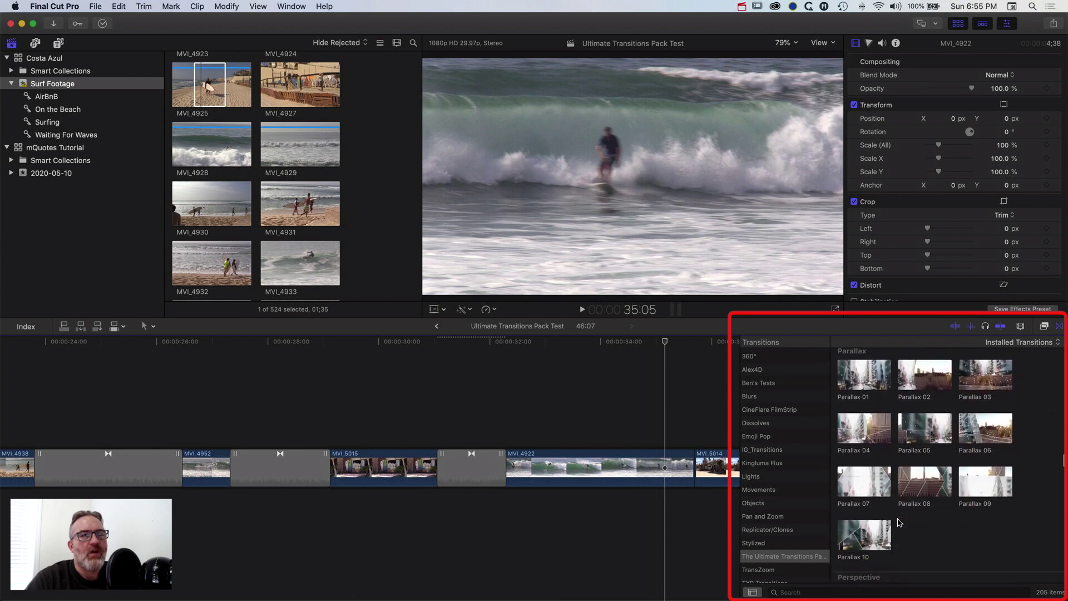
scroll(900, 522, "down", 6)
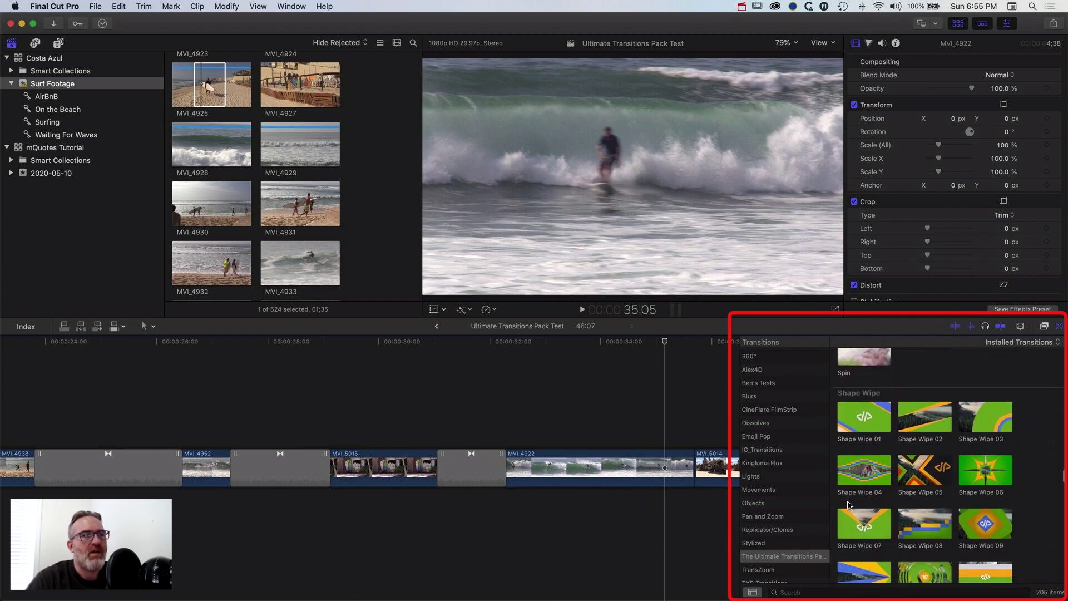
scroll(708, 466, "right", 10)
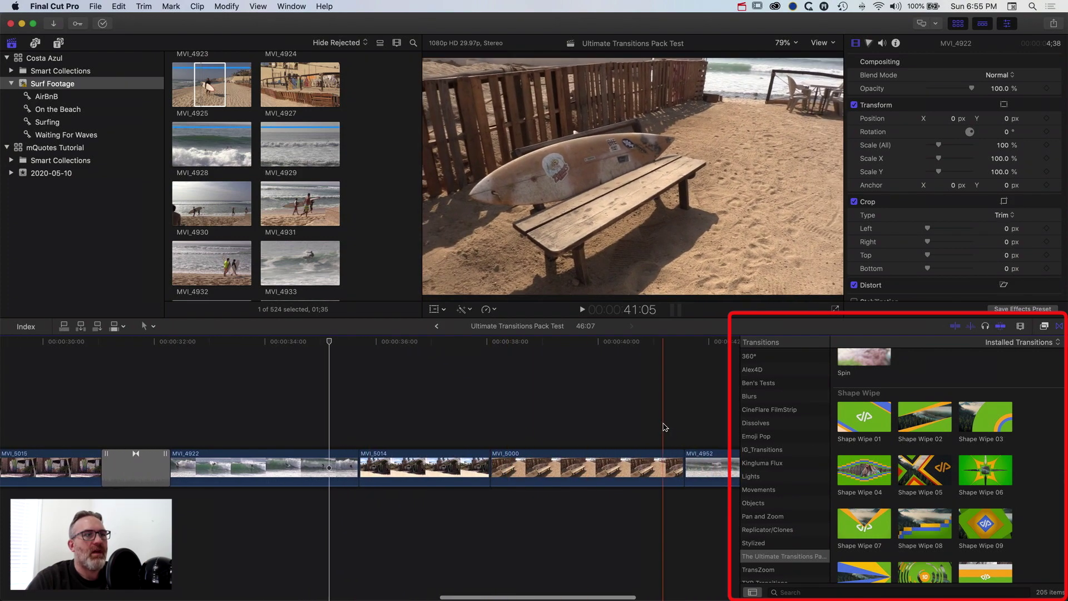
scroll(523, 430, "right", 6)
scroll(501, 428, "left", 2)
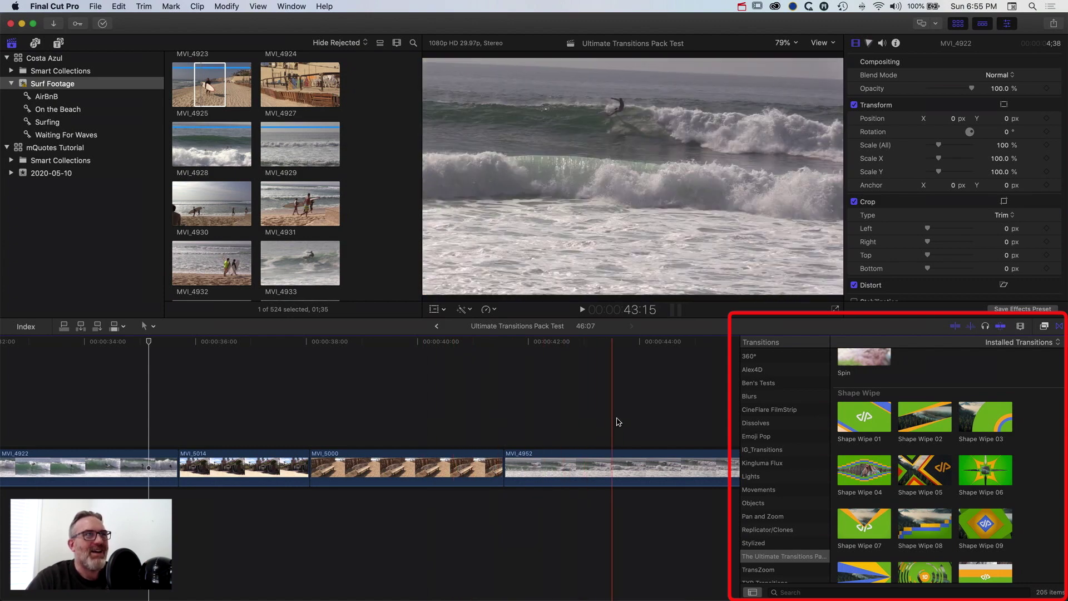
key("l")
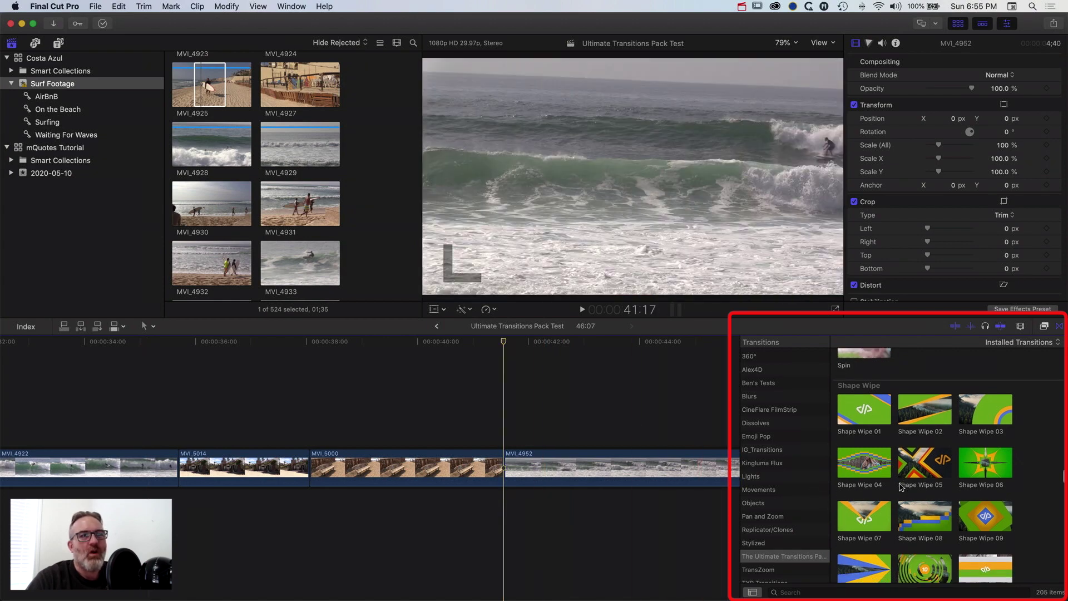
scroll(896, 484, "down", 3)
left_click_drag(925, 490, 496, 465)
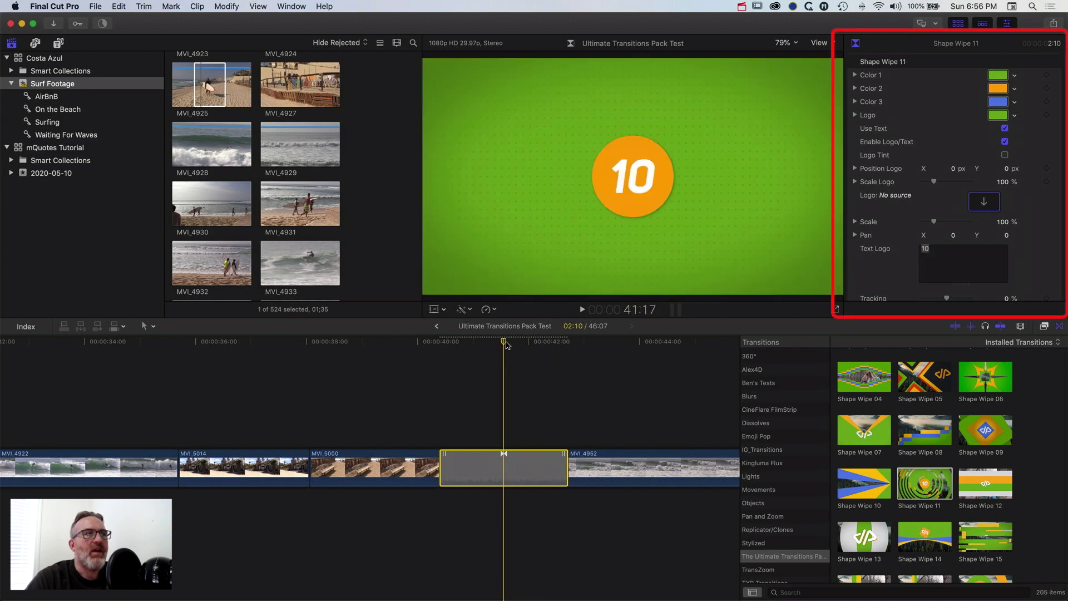
Play back the Shape Wipe 11 transition twice from the end of clip MVI_5000
left_click(429, 348)
key("space")
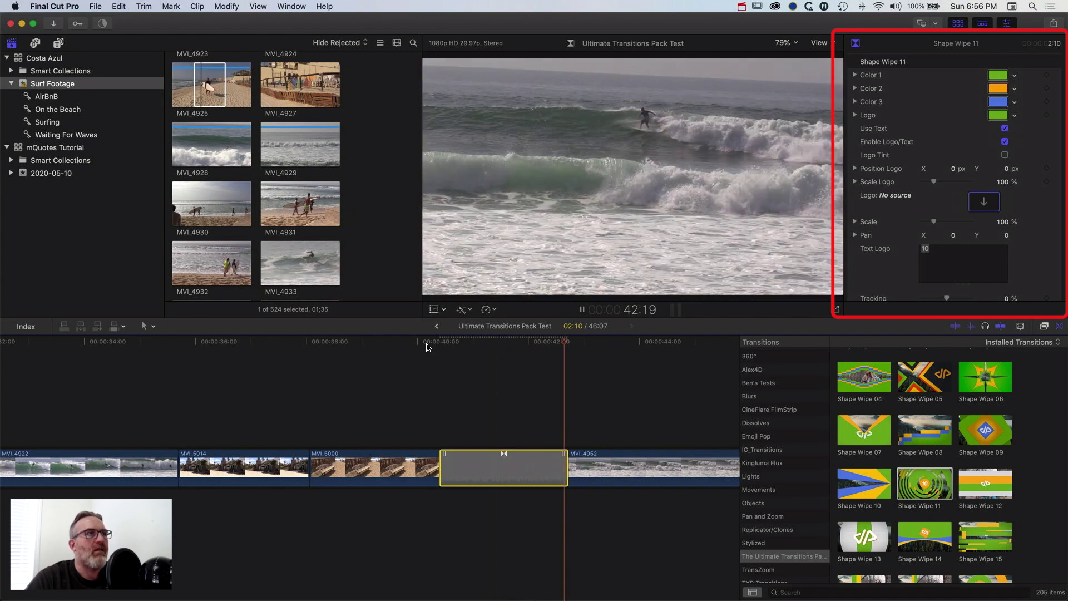
left_click(427, 348)
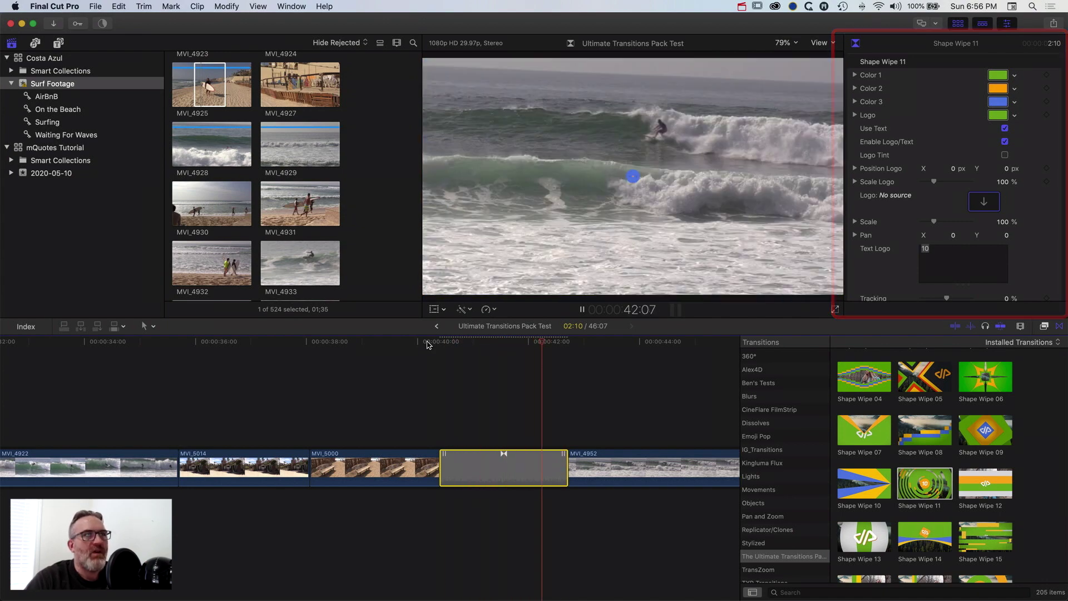
key("space")
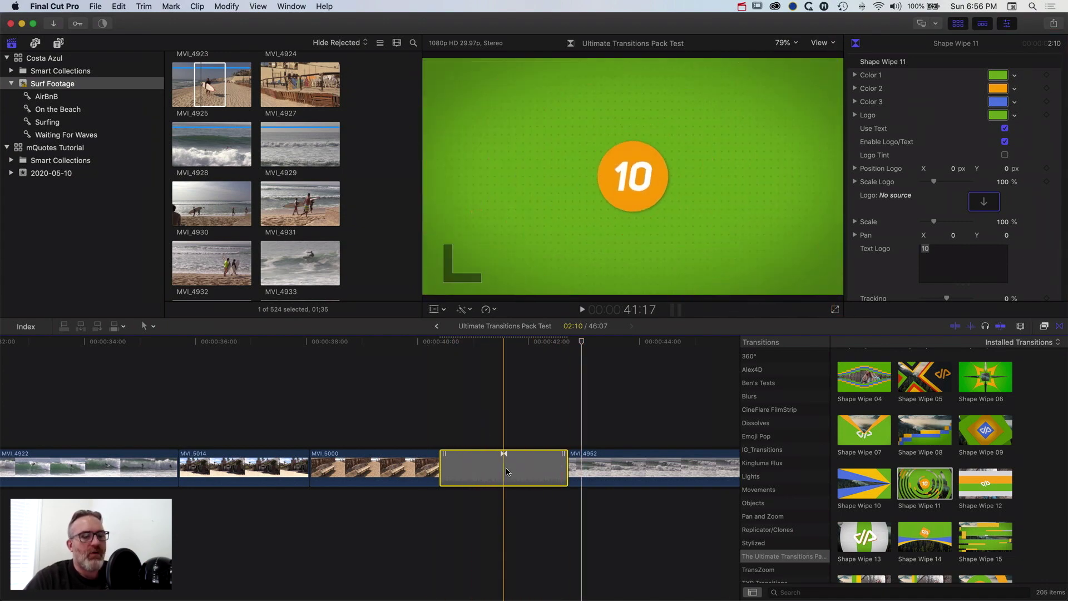
Replace Shape Wipe 11 with Shape Wipe 12 between clips MVI_5000 and MVI_4952, and play it back
key("Delete")
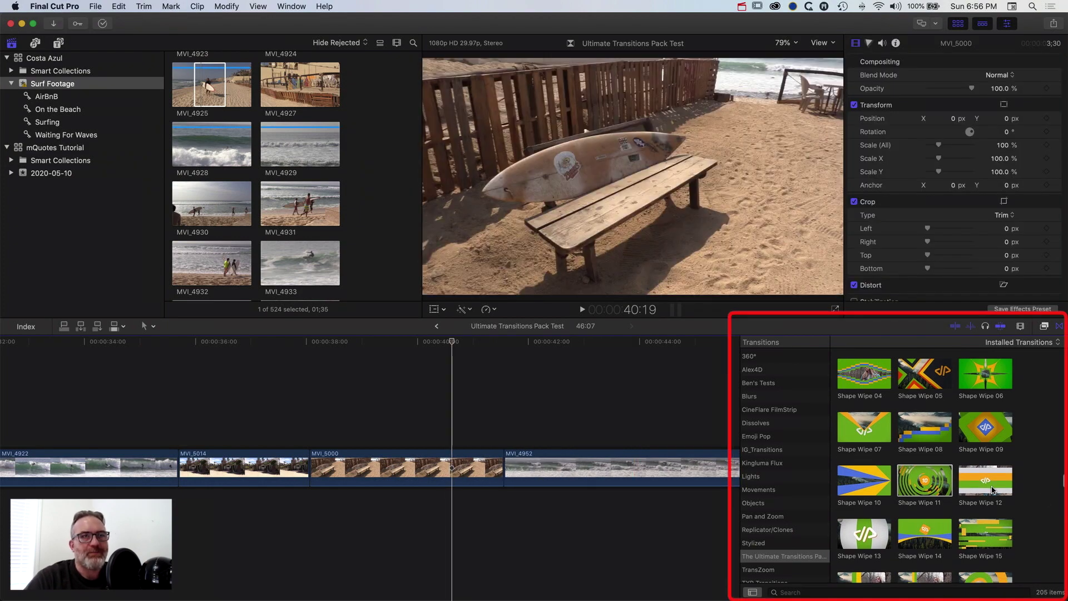
left_click_drag(986, 481, 498, 462)
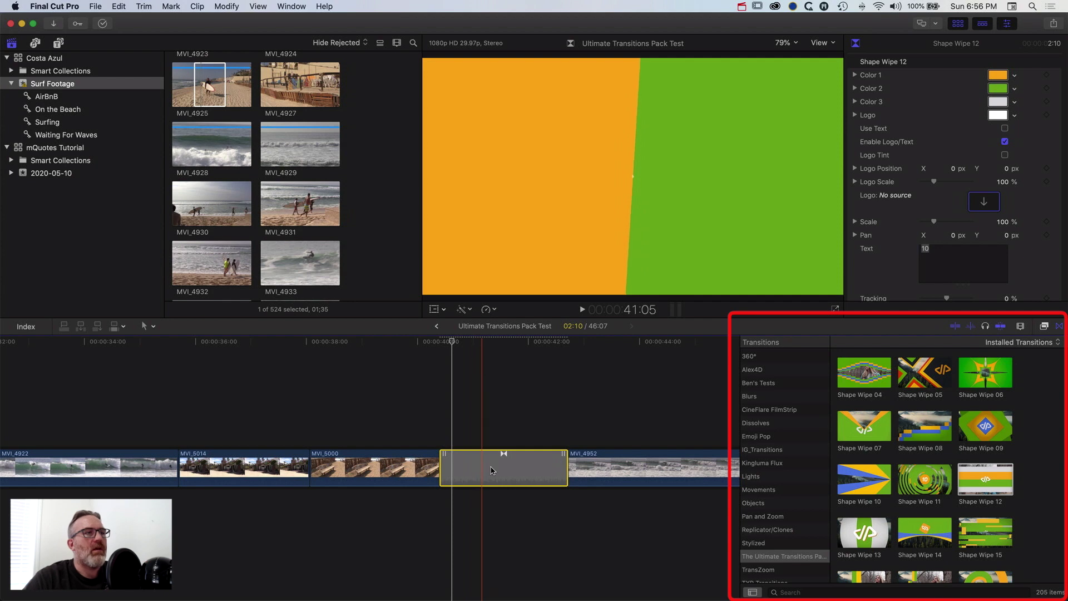
key("space")
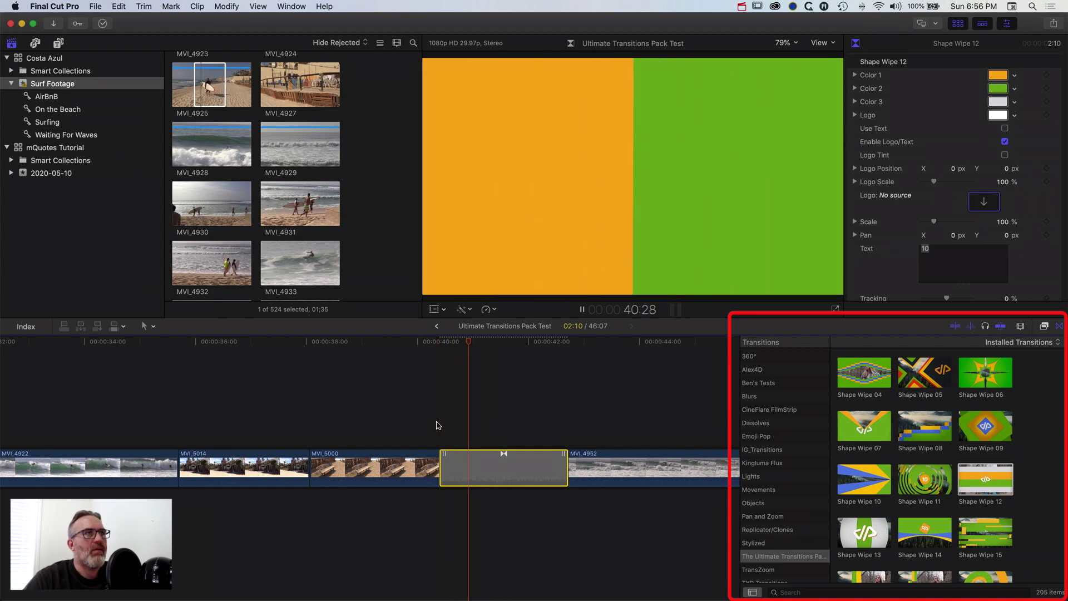
Assign the clip ben logo test 3 from the Surf Footage event as the Shape Wipe 12 logo source and set its scale to 160%
left_click_drag(489, 342, 505, 344)
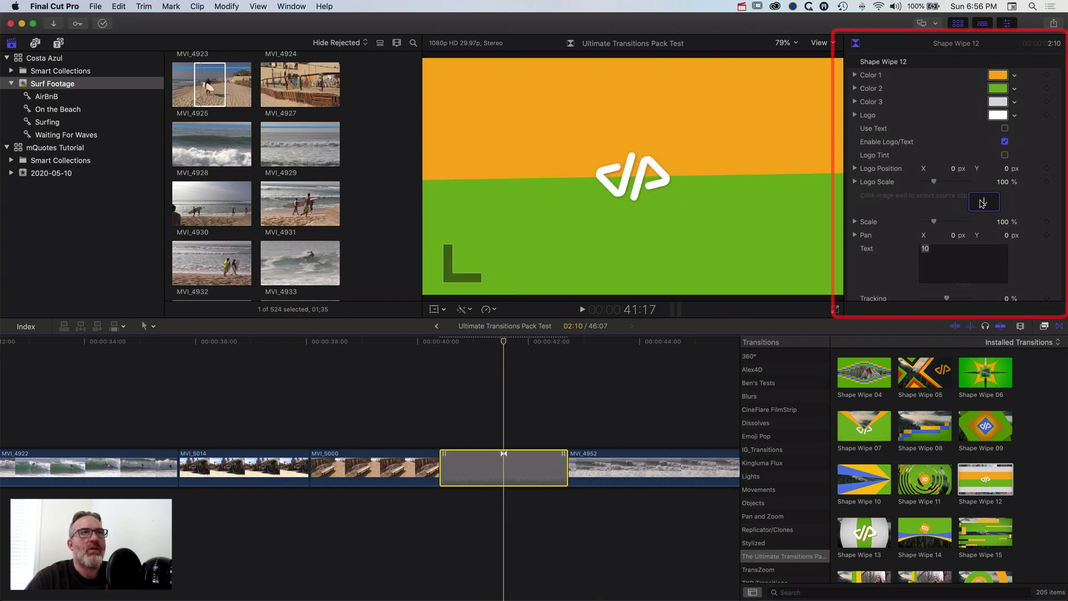
scroll(249, 186, "up", 15)
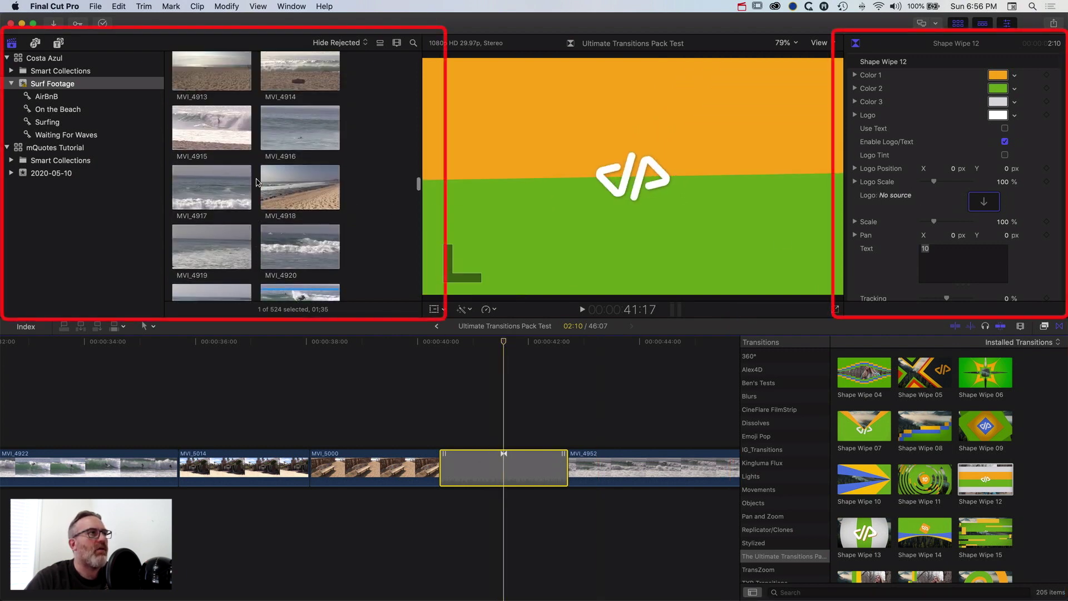
scroll(256, 184, "up", 20)
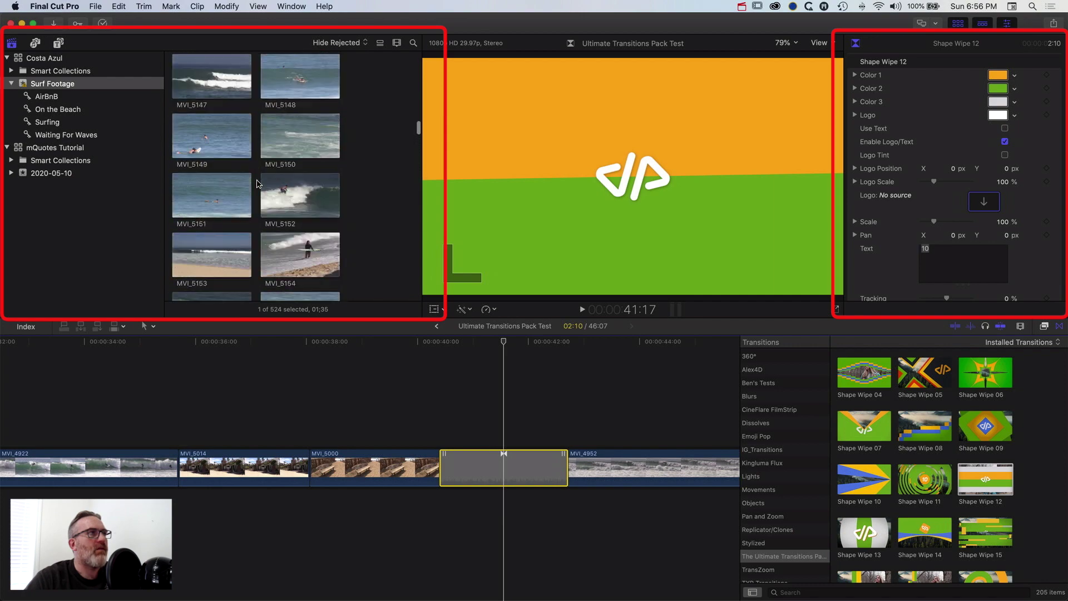
scroll(258, 183, "up", 5)
scroll(253, 175, "down", 5)
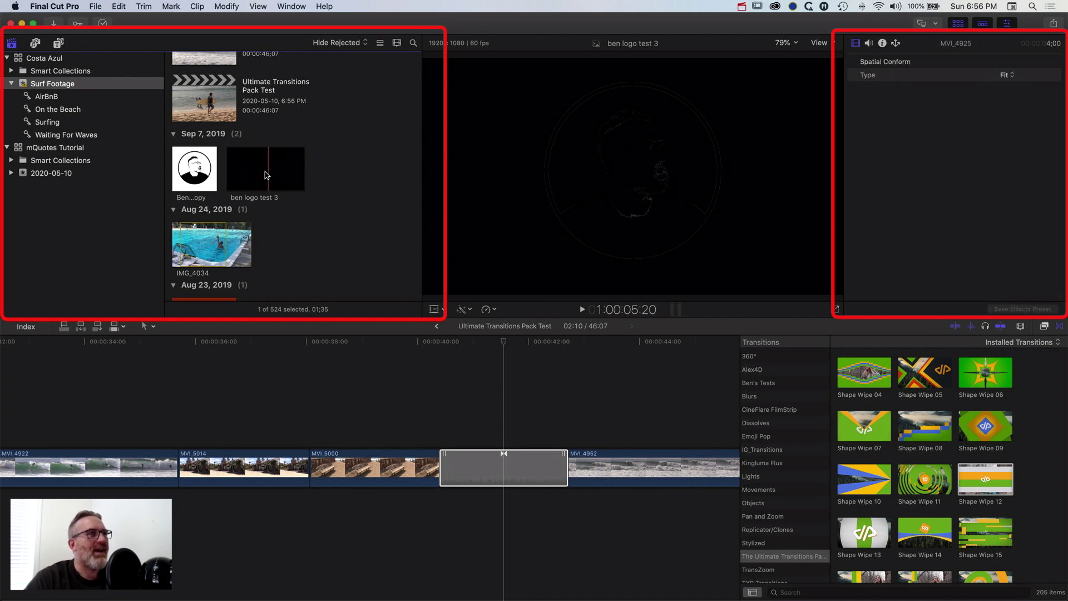
left_click(496, 474)
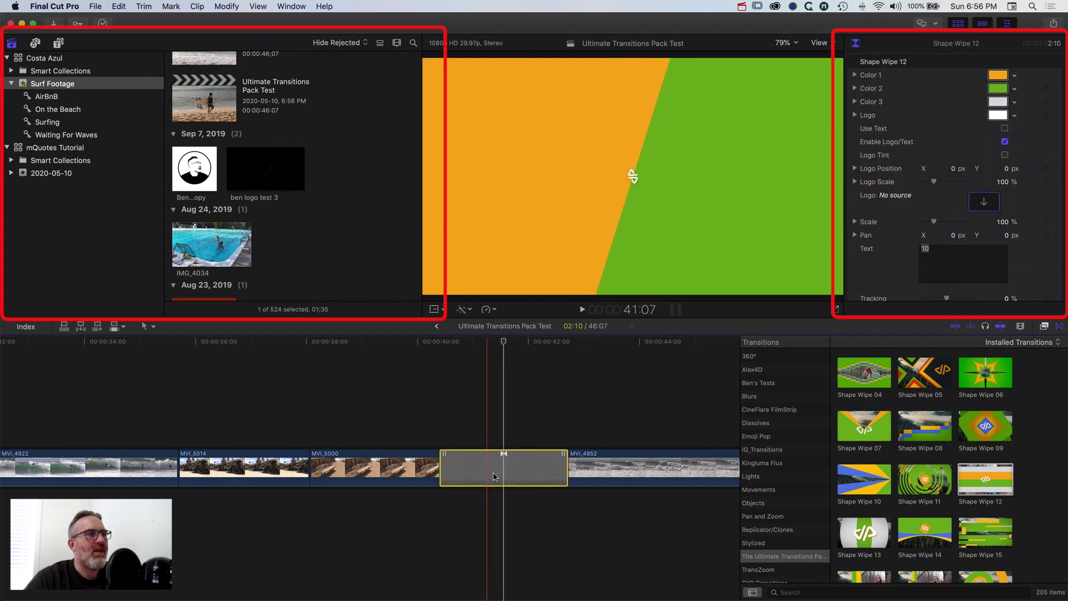
key("space")
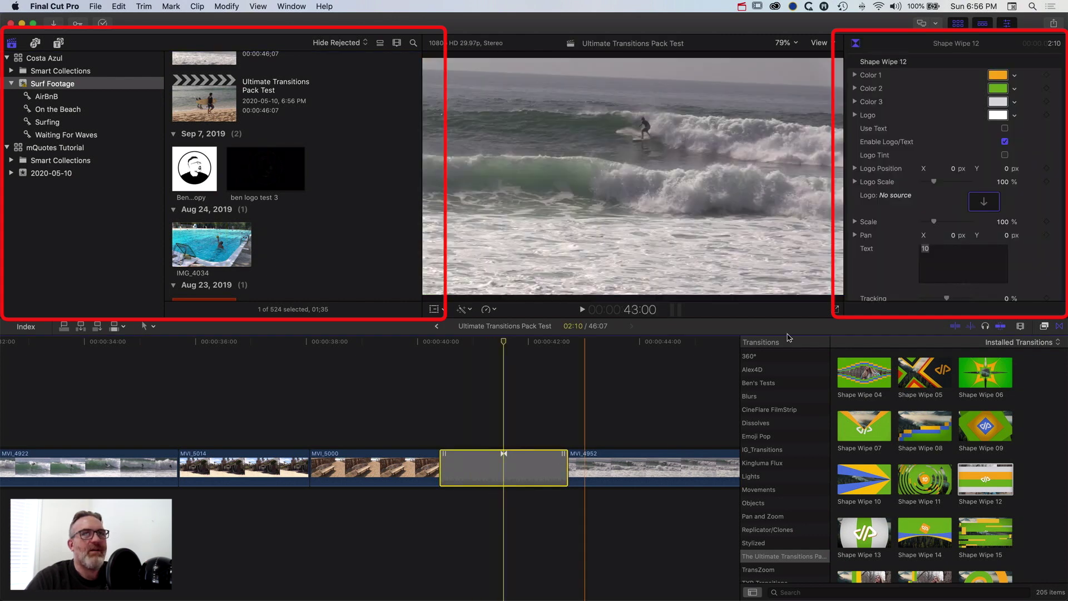
scroll(893, 256, "down", 1)
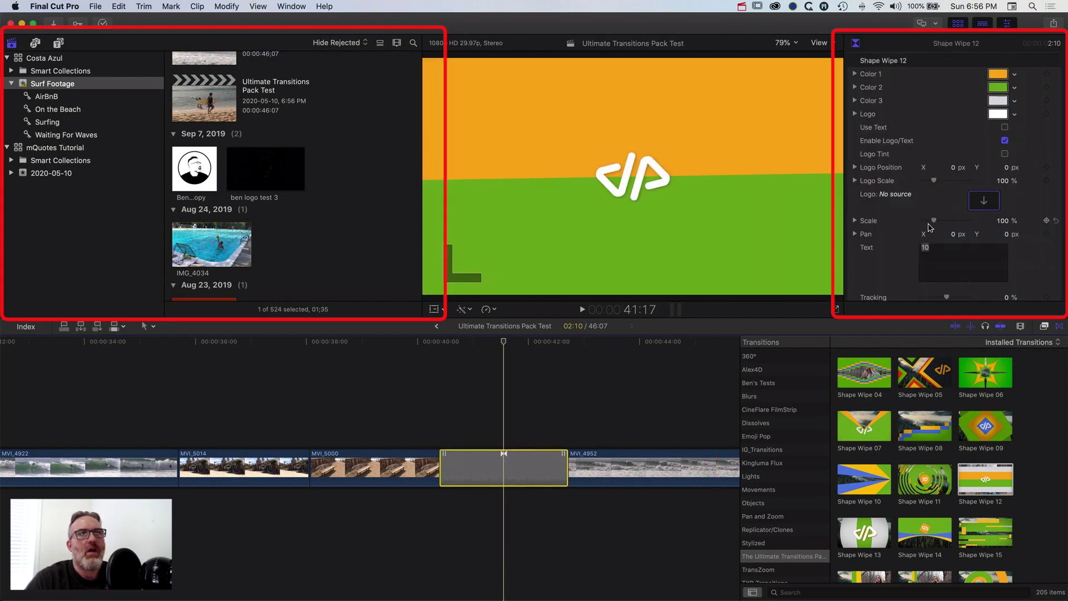
left_click(984, 201)
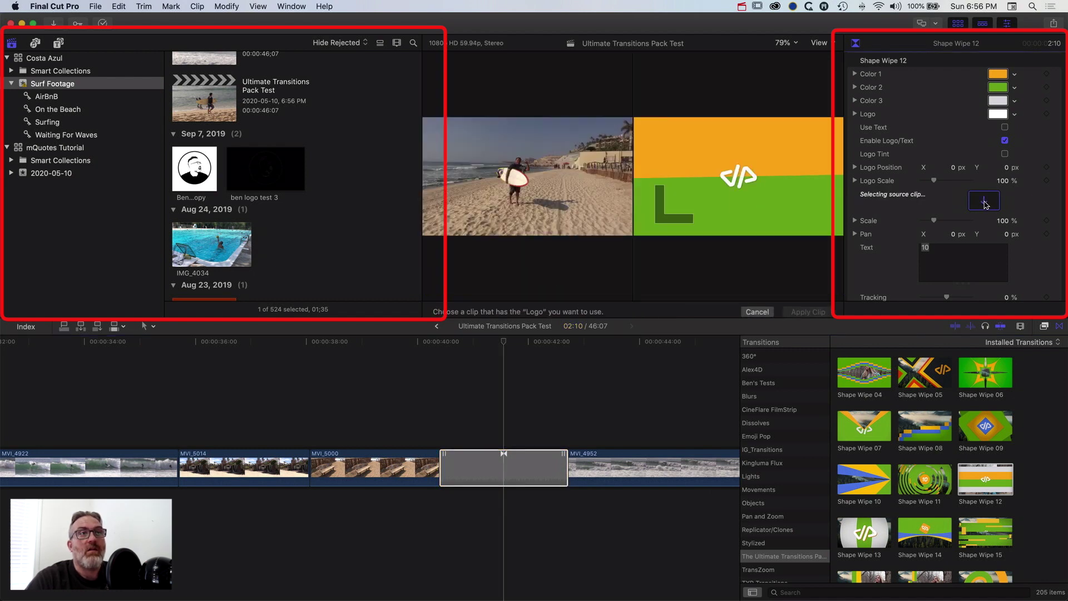
left_click(265, 178)
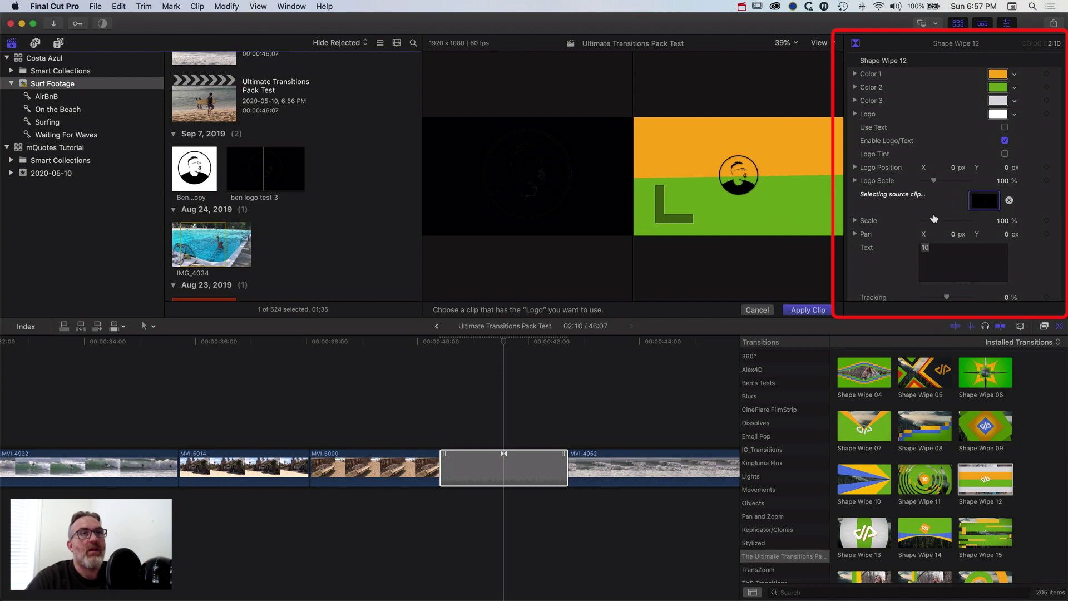
left_click_drag(935, 222, 941, 223)
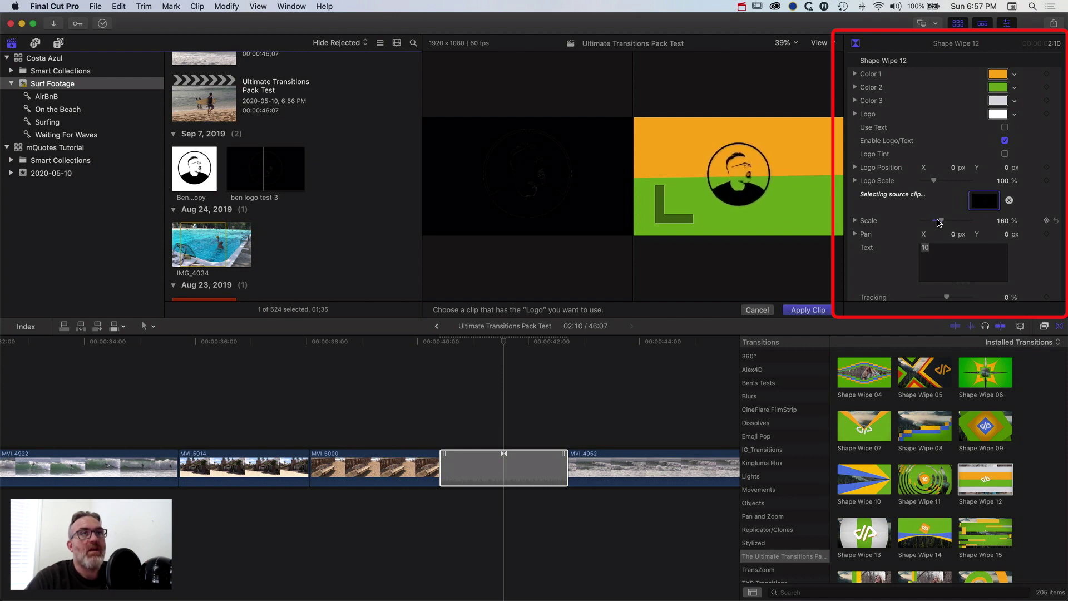
Enable Logo Tint for Shape Wipe 12 and set the logo color to yellow
scroll(966, 134, "up", 1)
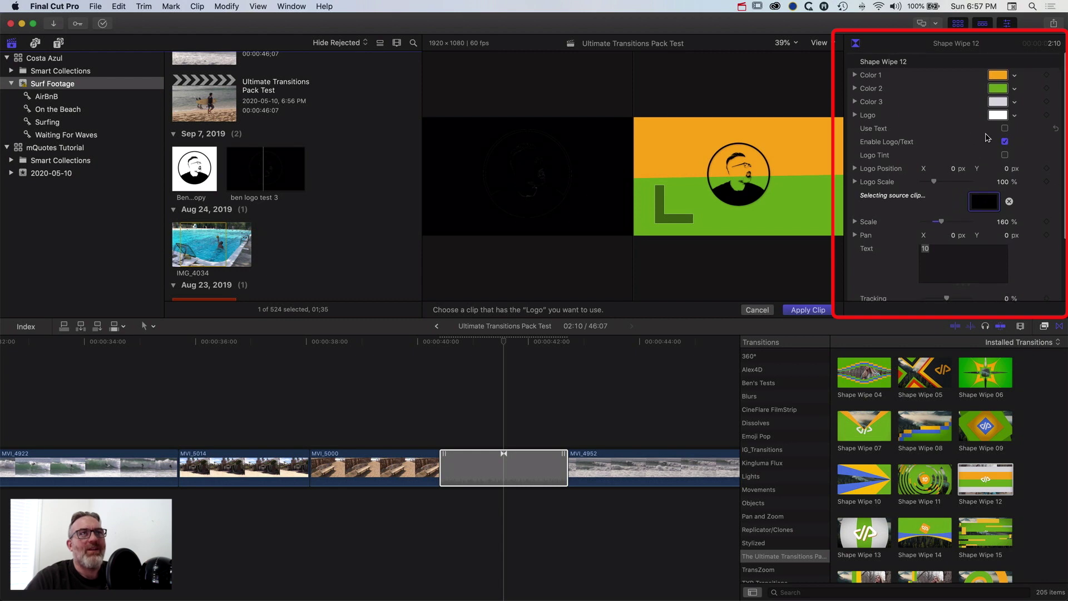
left_click(1005, 156)
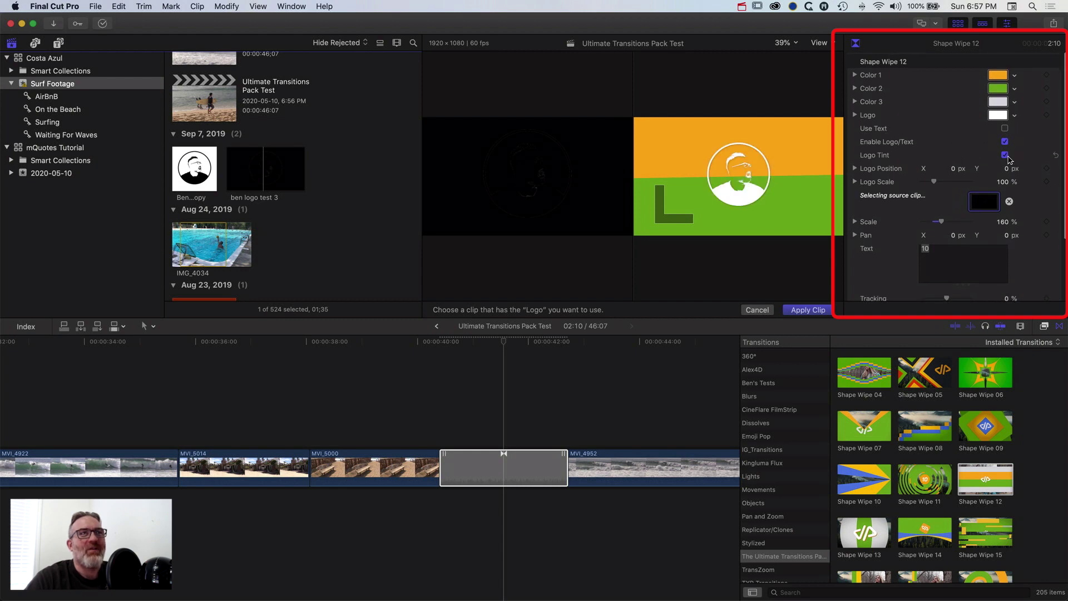
left_click(999, 116)
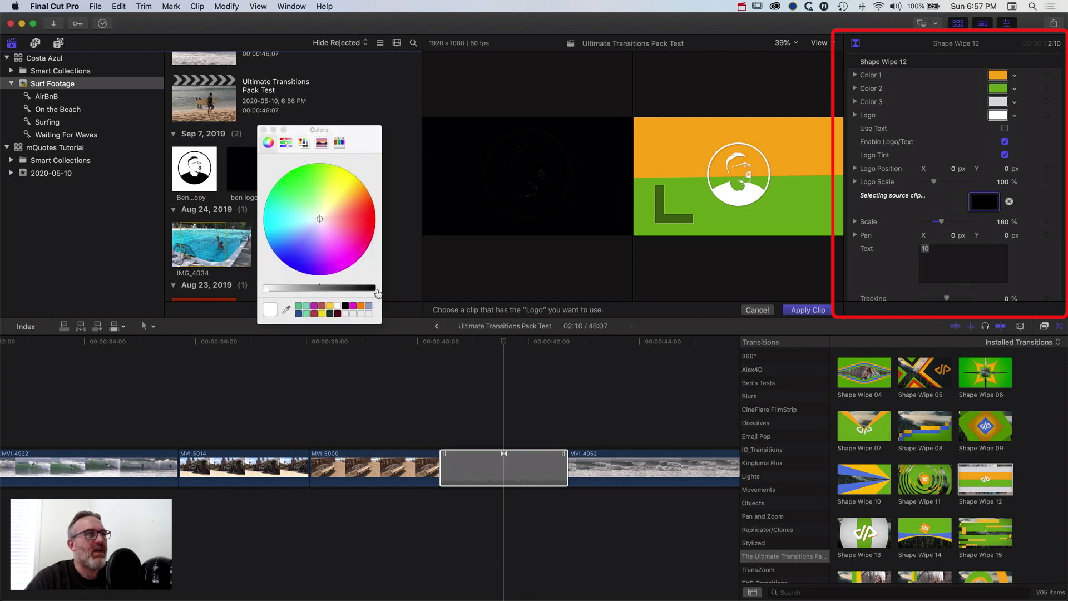
left_click(322, 314)
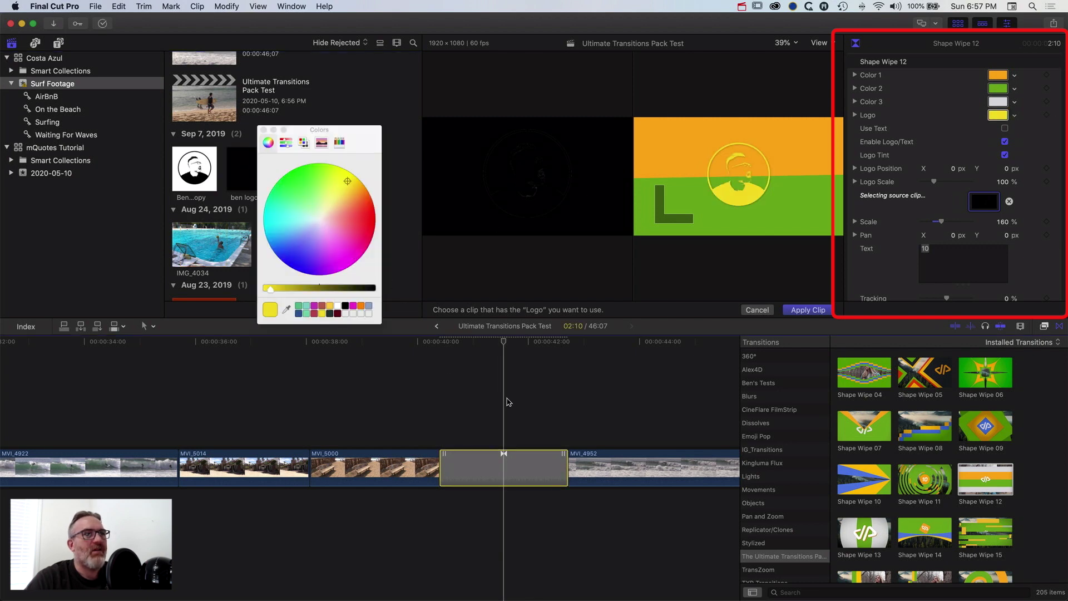
Change Shape Wipe 12's Color 2 to orange and Color 1 to purple
left_click(998, 90)
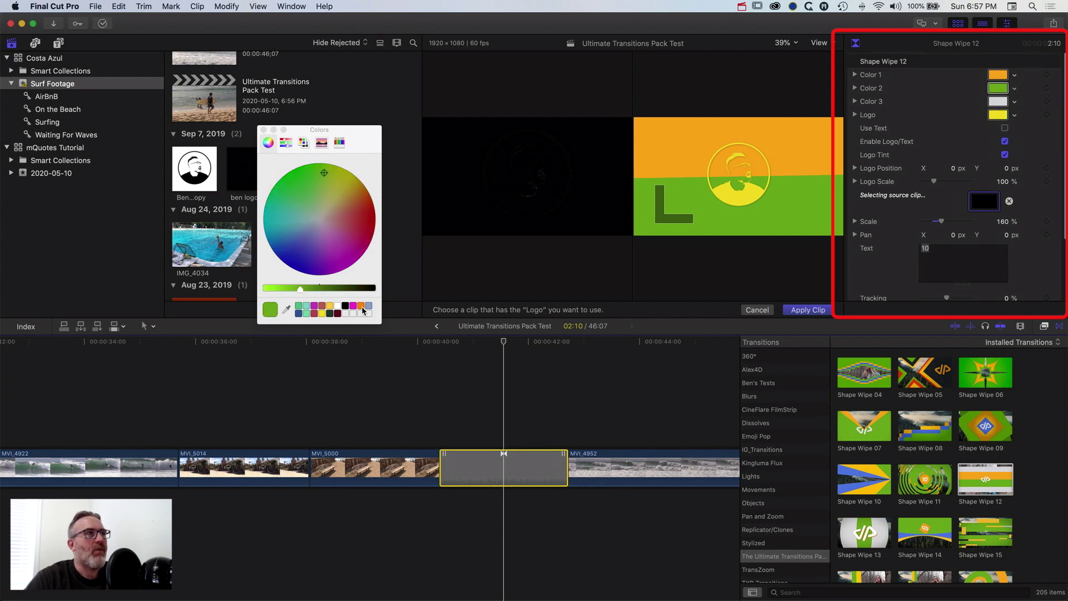
left_click(361, 306)
left_click(998, 77)
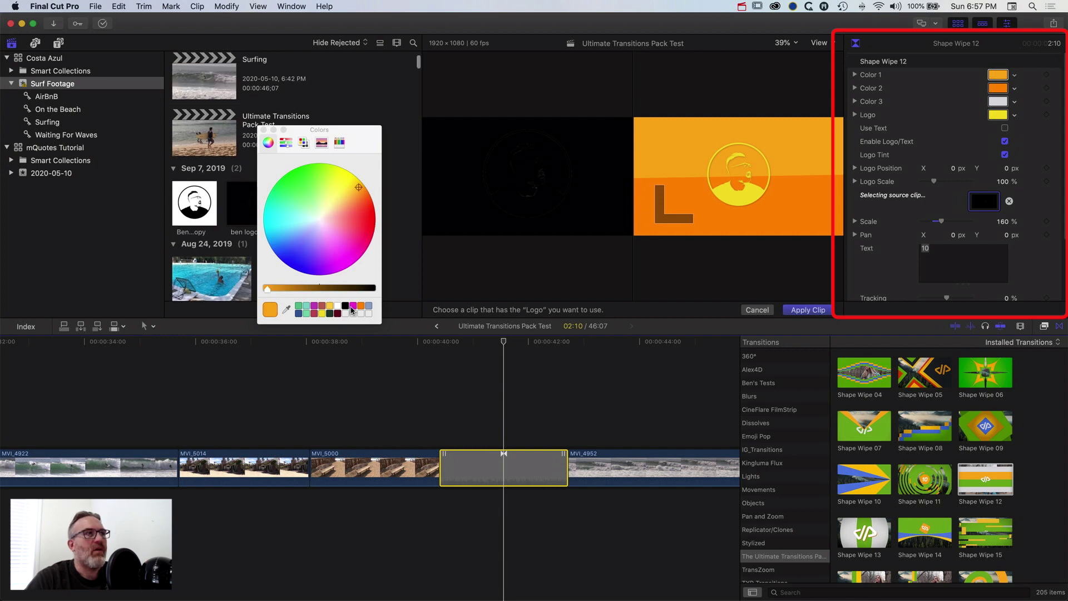
left_click(314, 310)
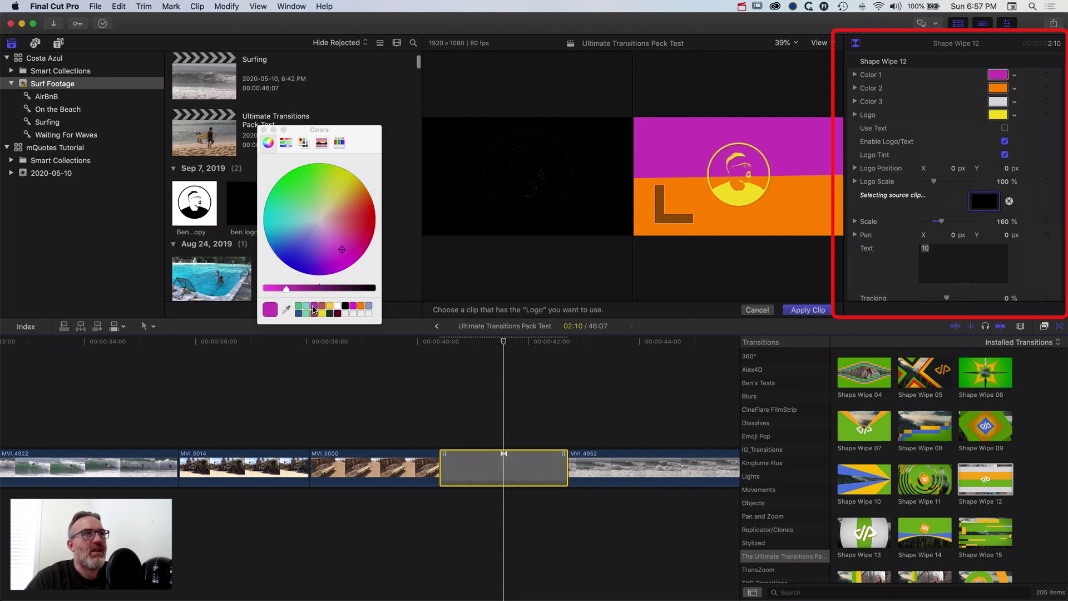
left_click(264, 130)
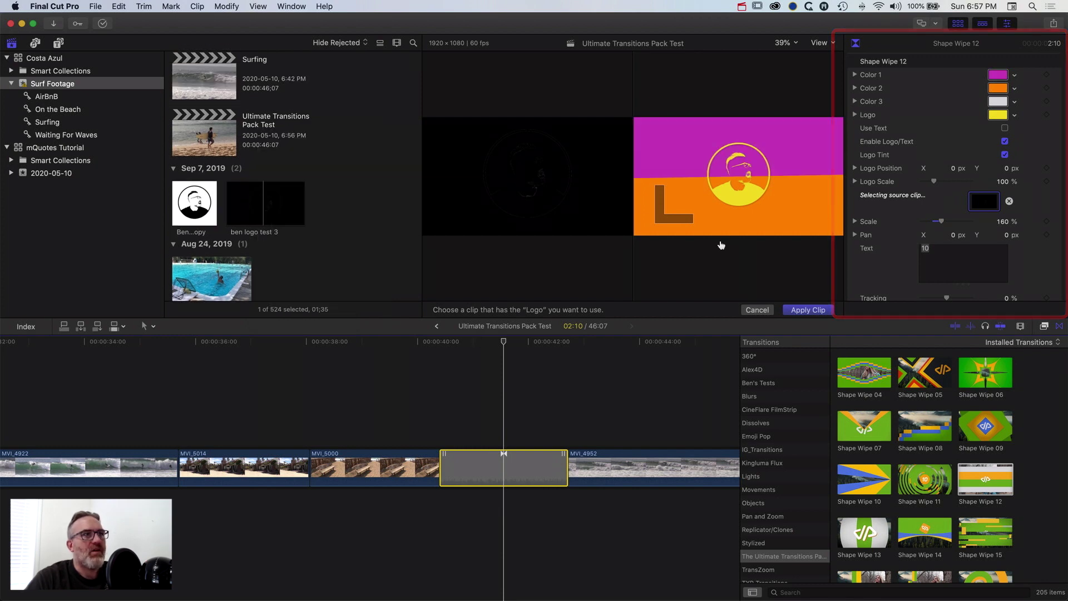
Apply the chosen logo clip and play back the customized Shape Wipe 12 transition from before its start
left_click(817, 316)
left_click(439, 343)
key("space")
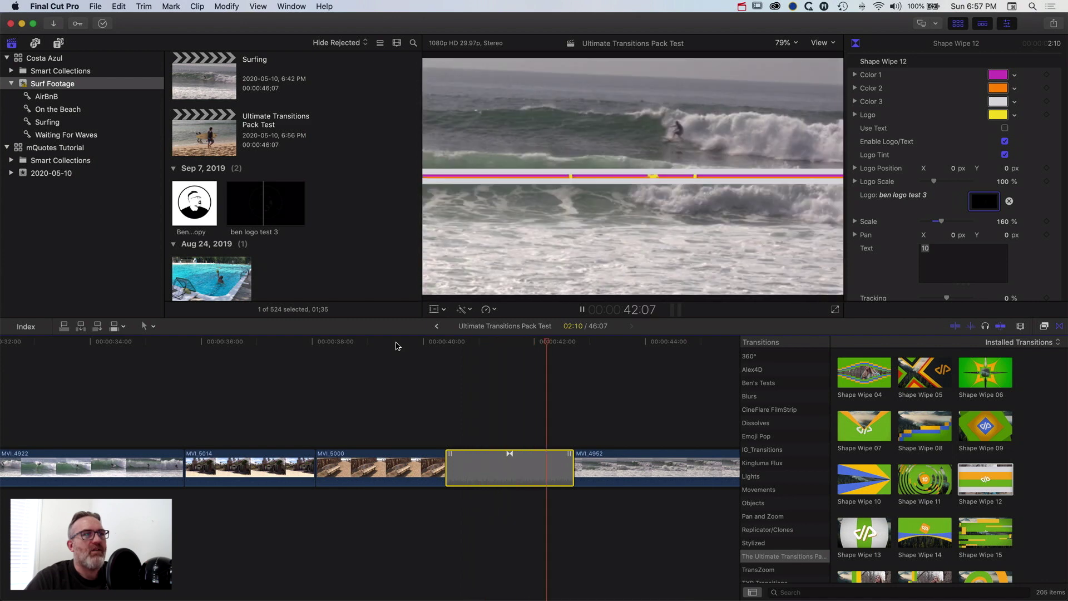
key("space")
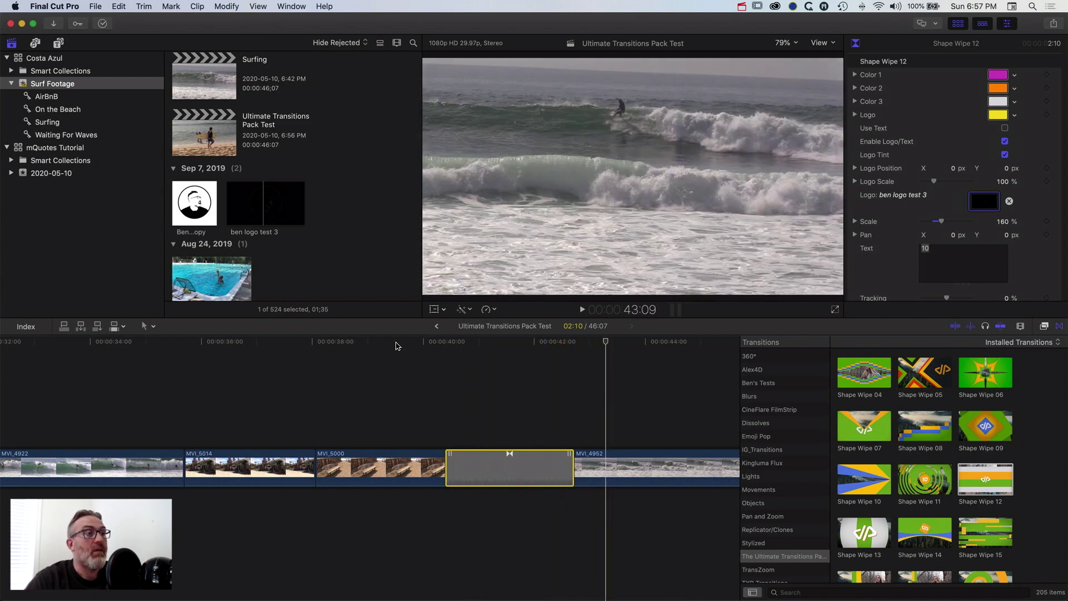
left_click(396, 344)
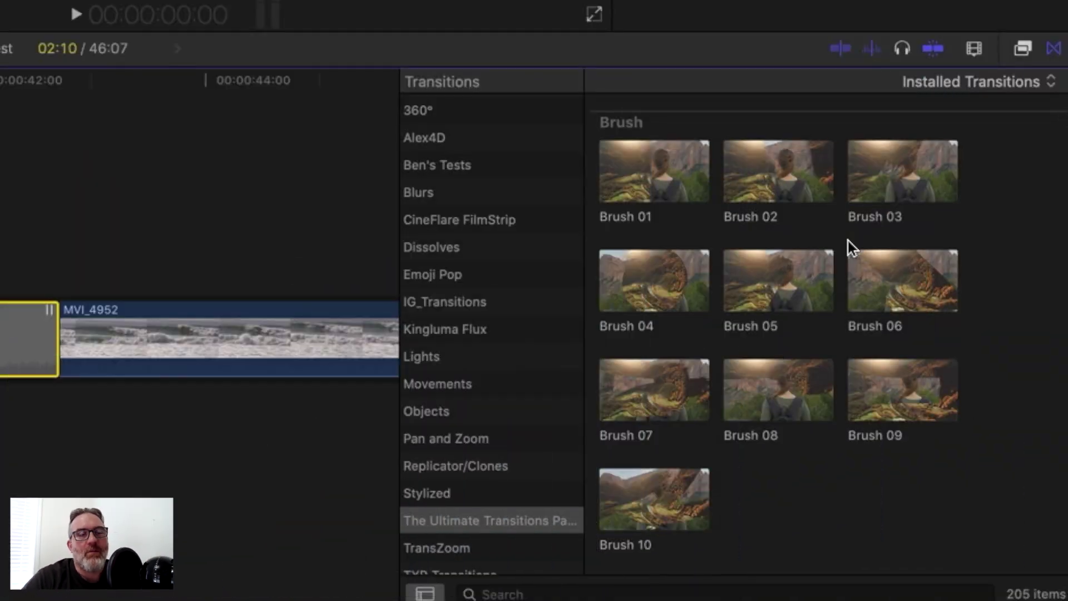
Browse The Ultimate Transitions Pack from the Brush category through Camera to Comic
scroll(848, 240, "down", 3)
scroll(848, 240, "down", 5)
scroll(848, 241, "up", 1)
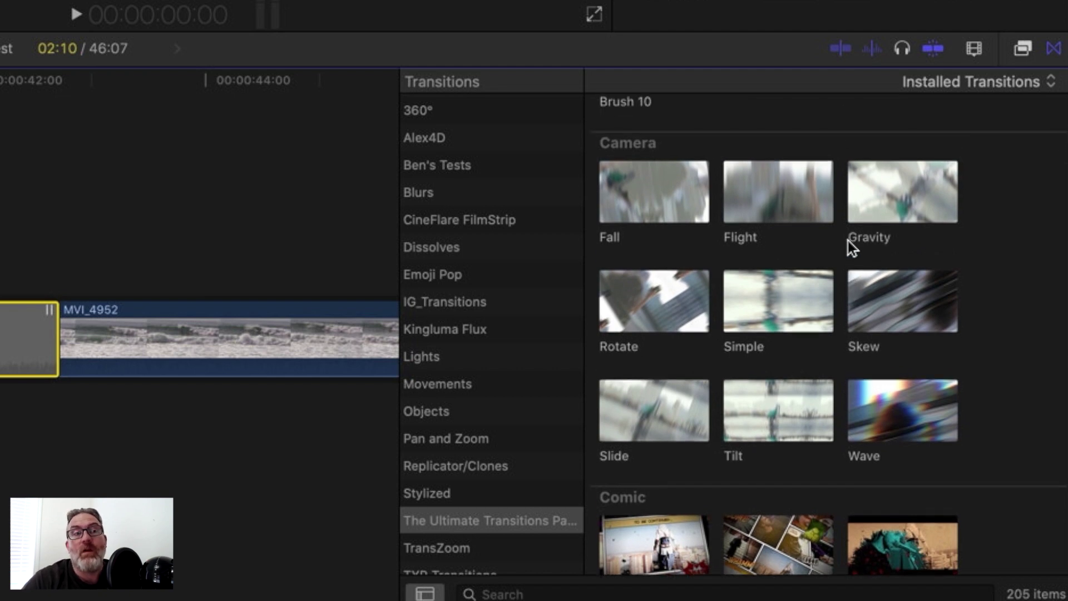
scroll(848, 241, "down", 6)
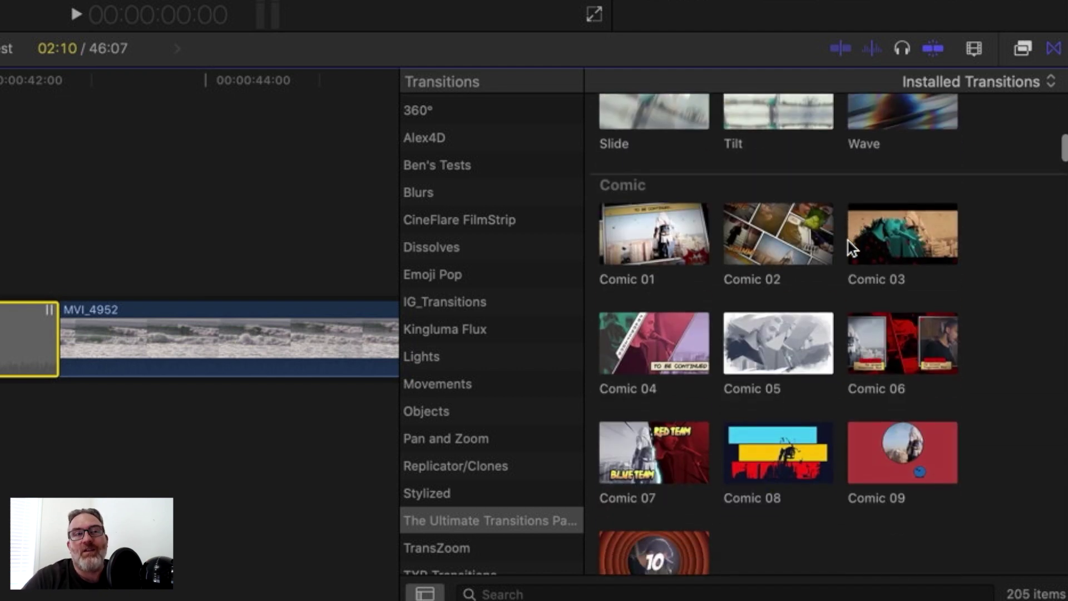